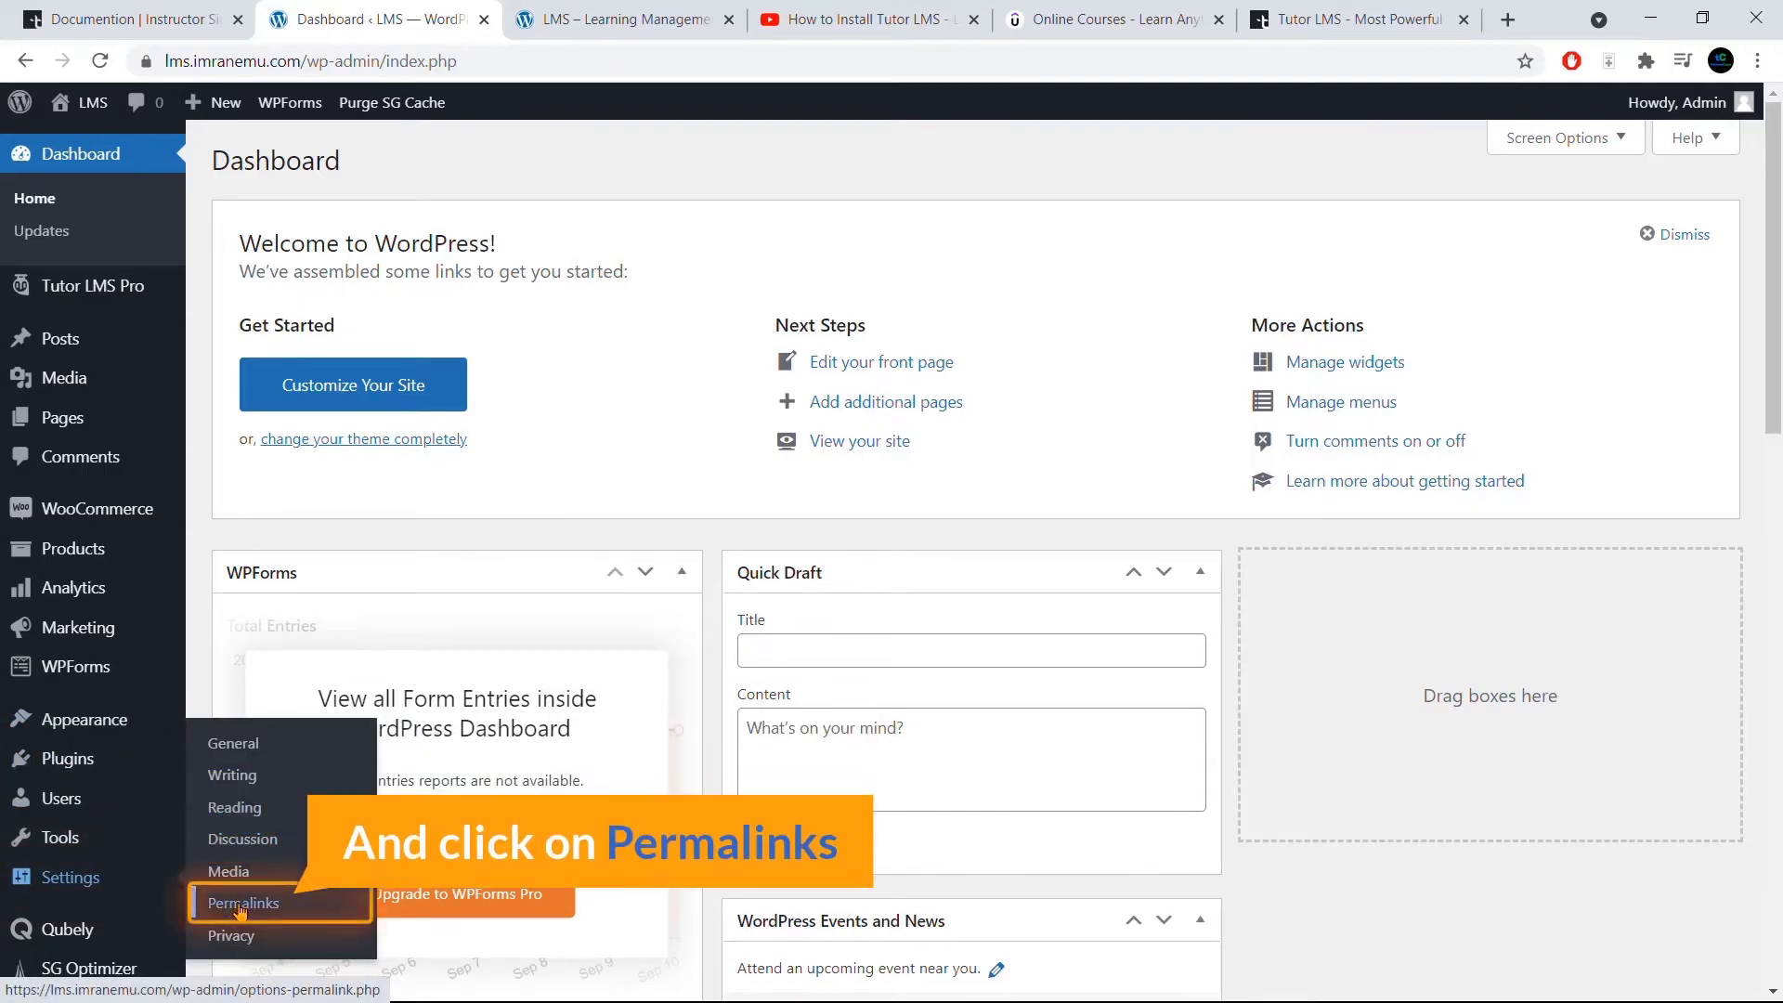
Switch the permalink structure to Post name and save it
left_click(240, 903)
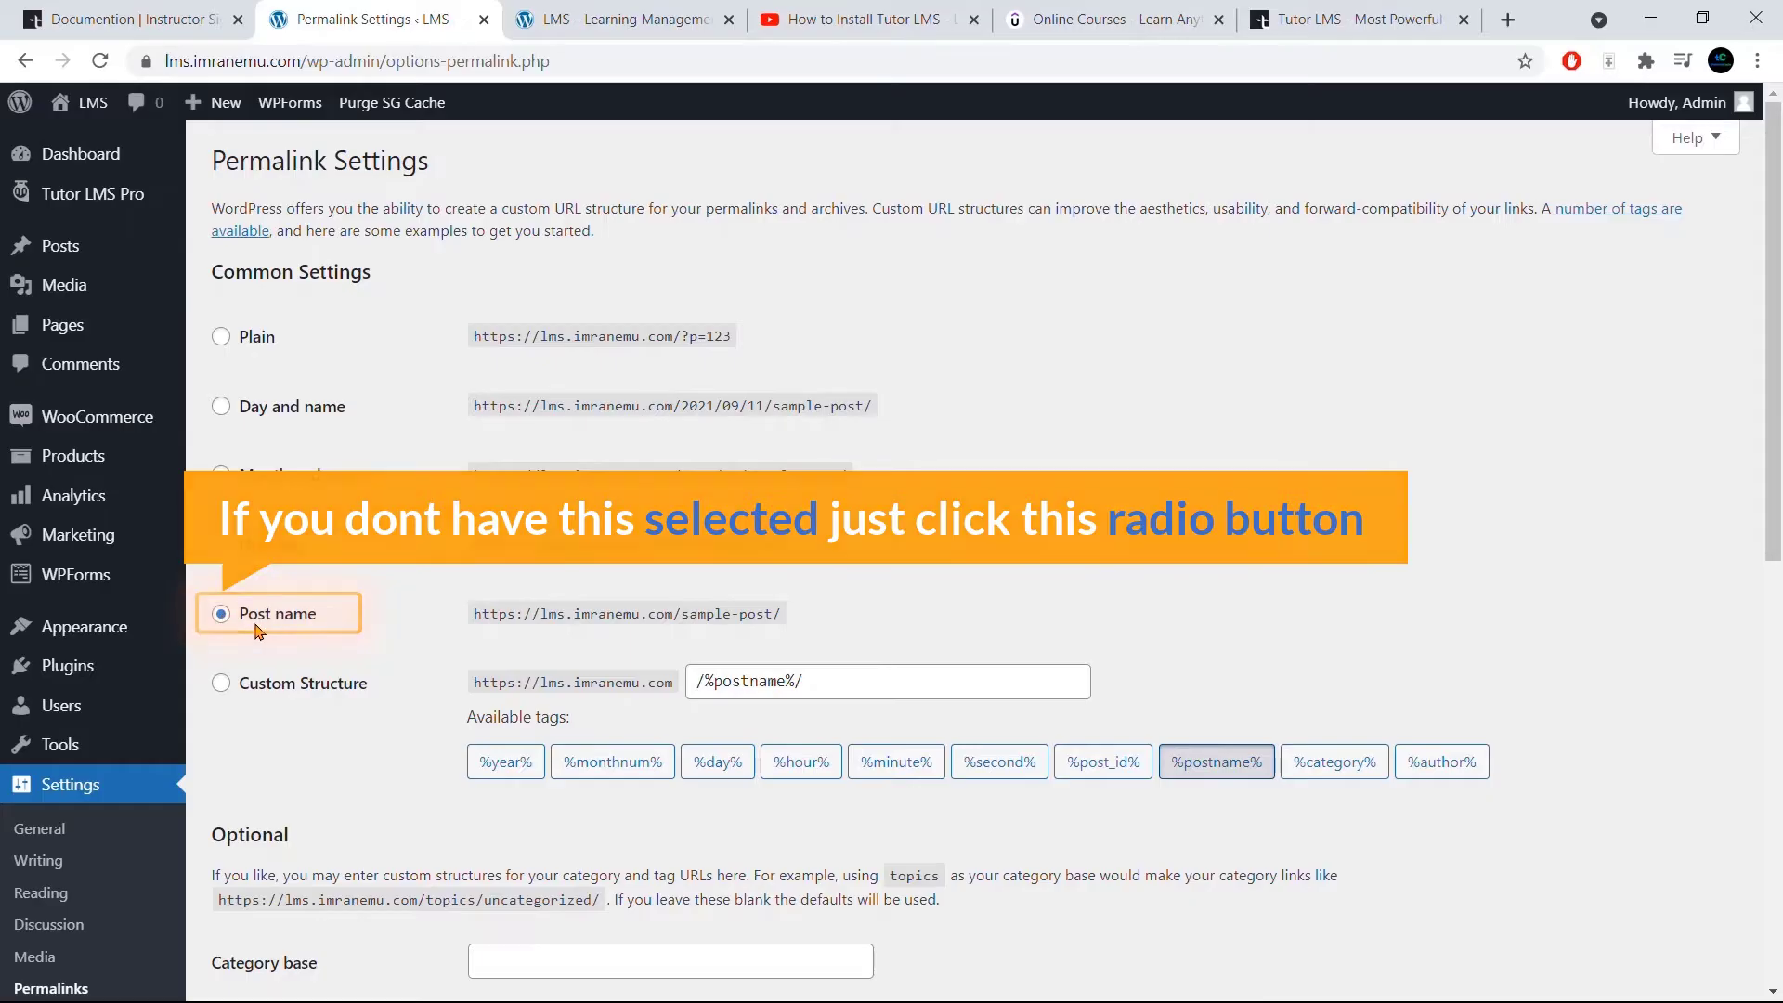
scroll(222, 620, "down", 5)
scroll(237, 631, "down", 5)
left_click(273, 882)
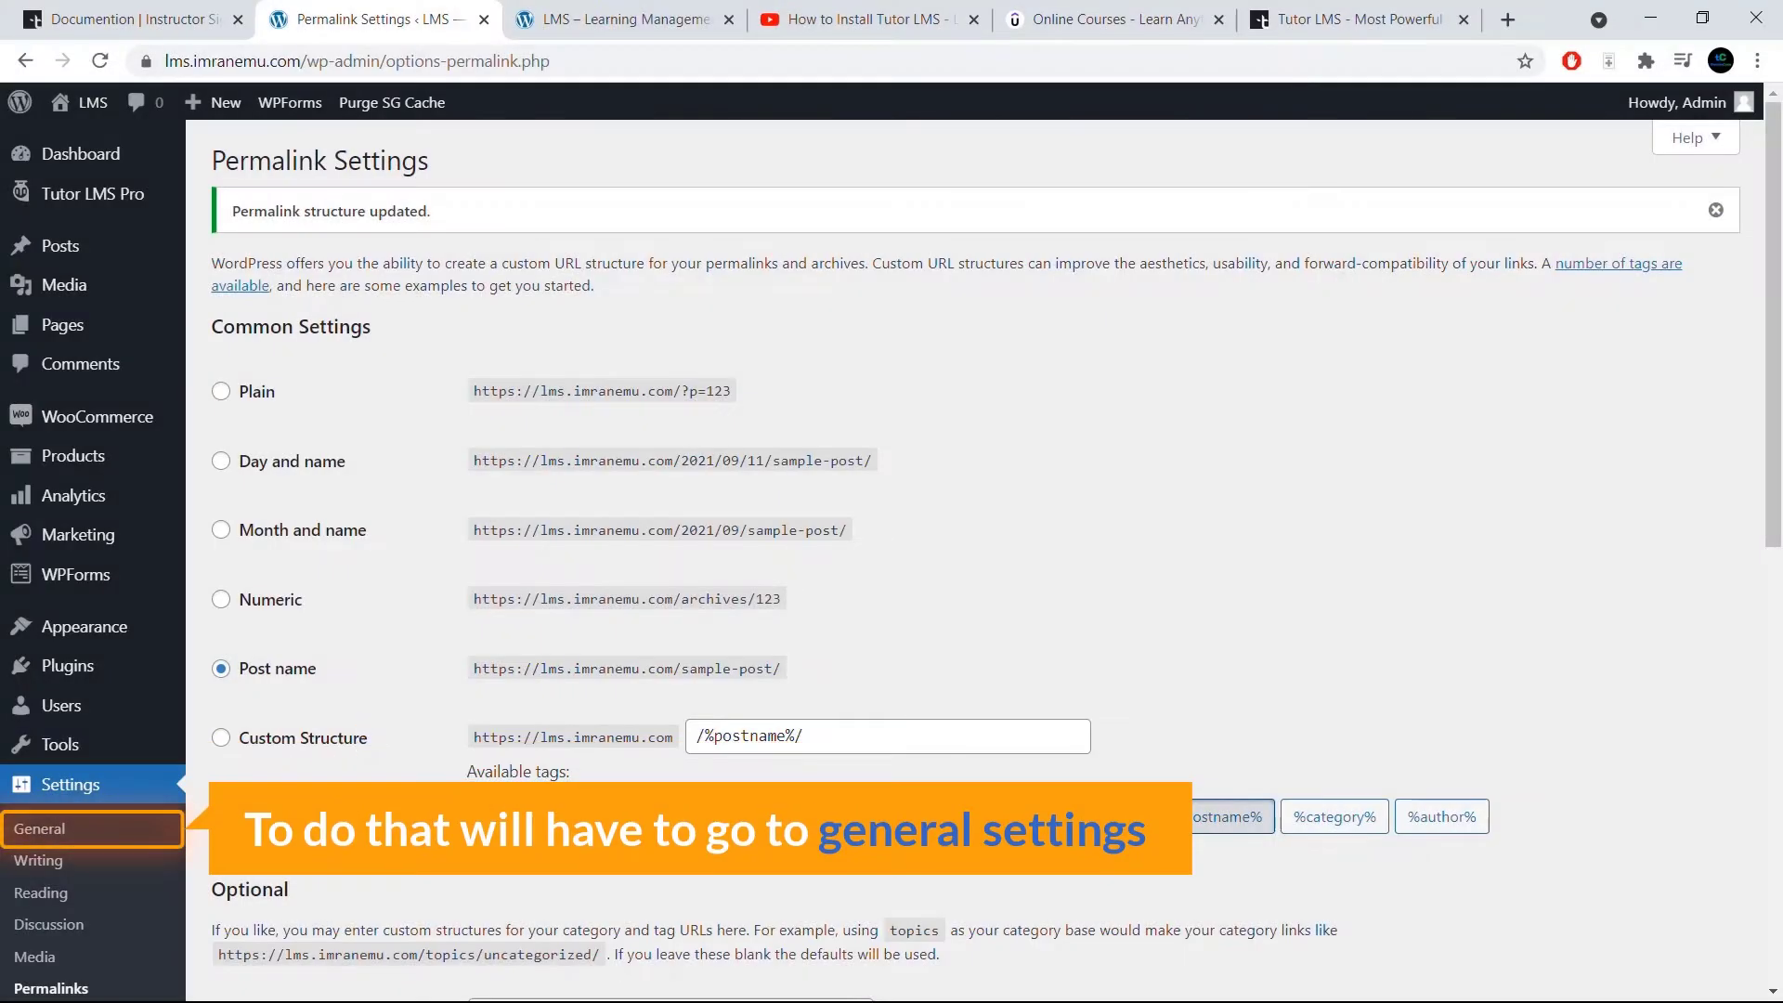
Tick 'Anyone can register' in General settings and save the changes
left_click(53, 832)
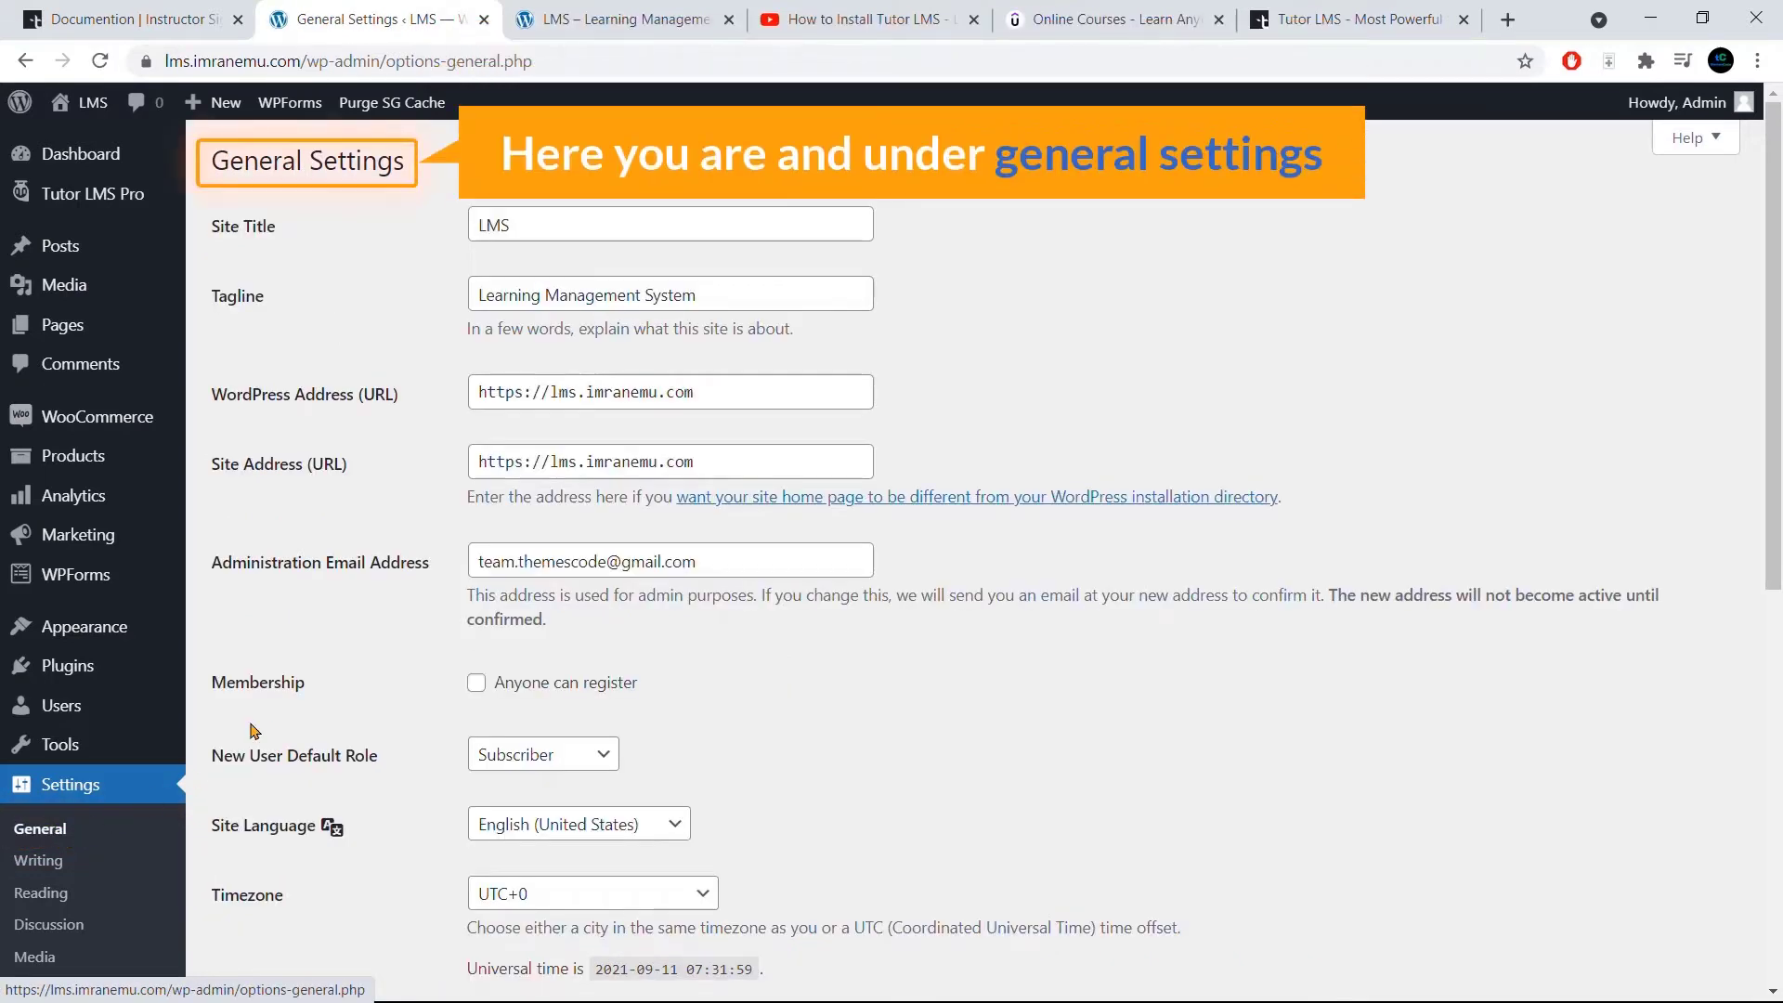
scroll(390, 436, "down", 3)
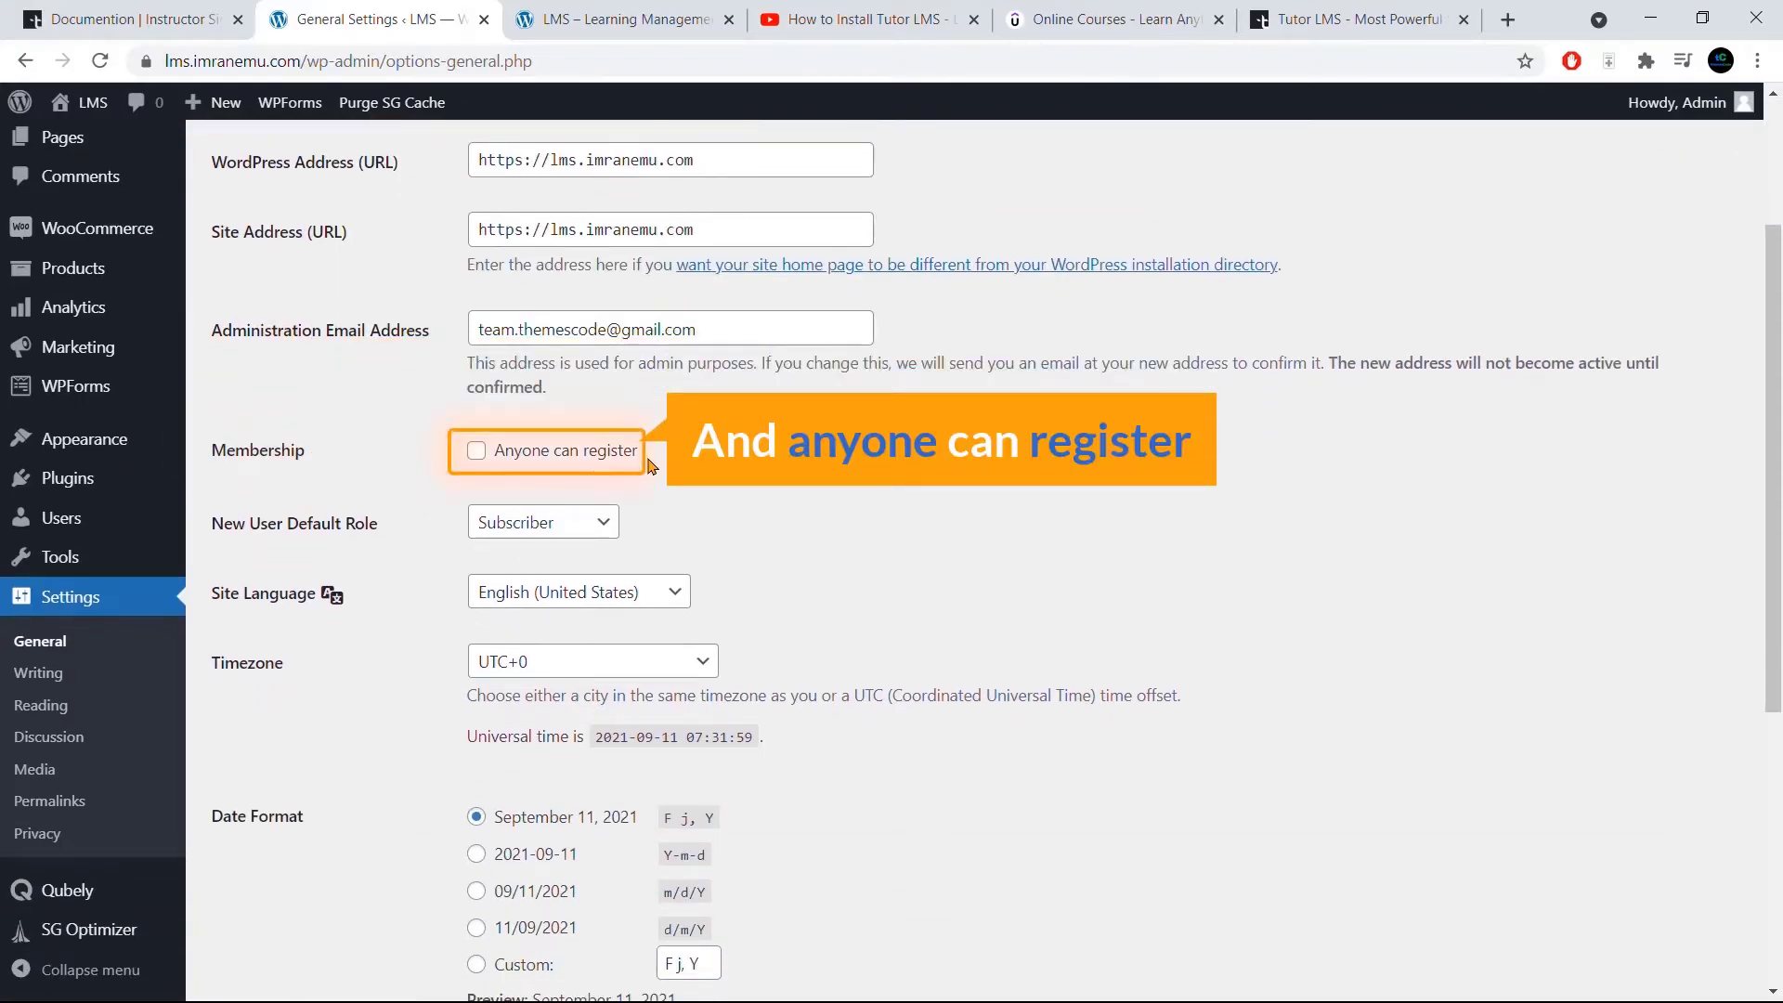
left_click(477, 453)
scroll(423, 529, "down", 5)
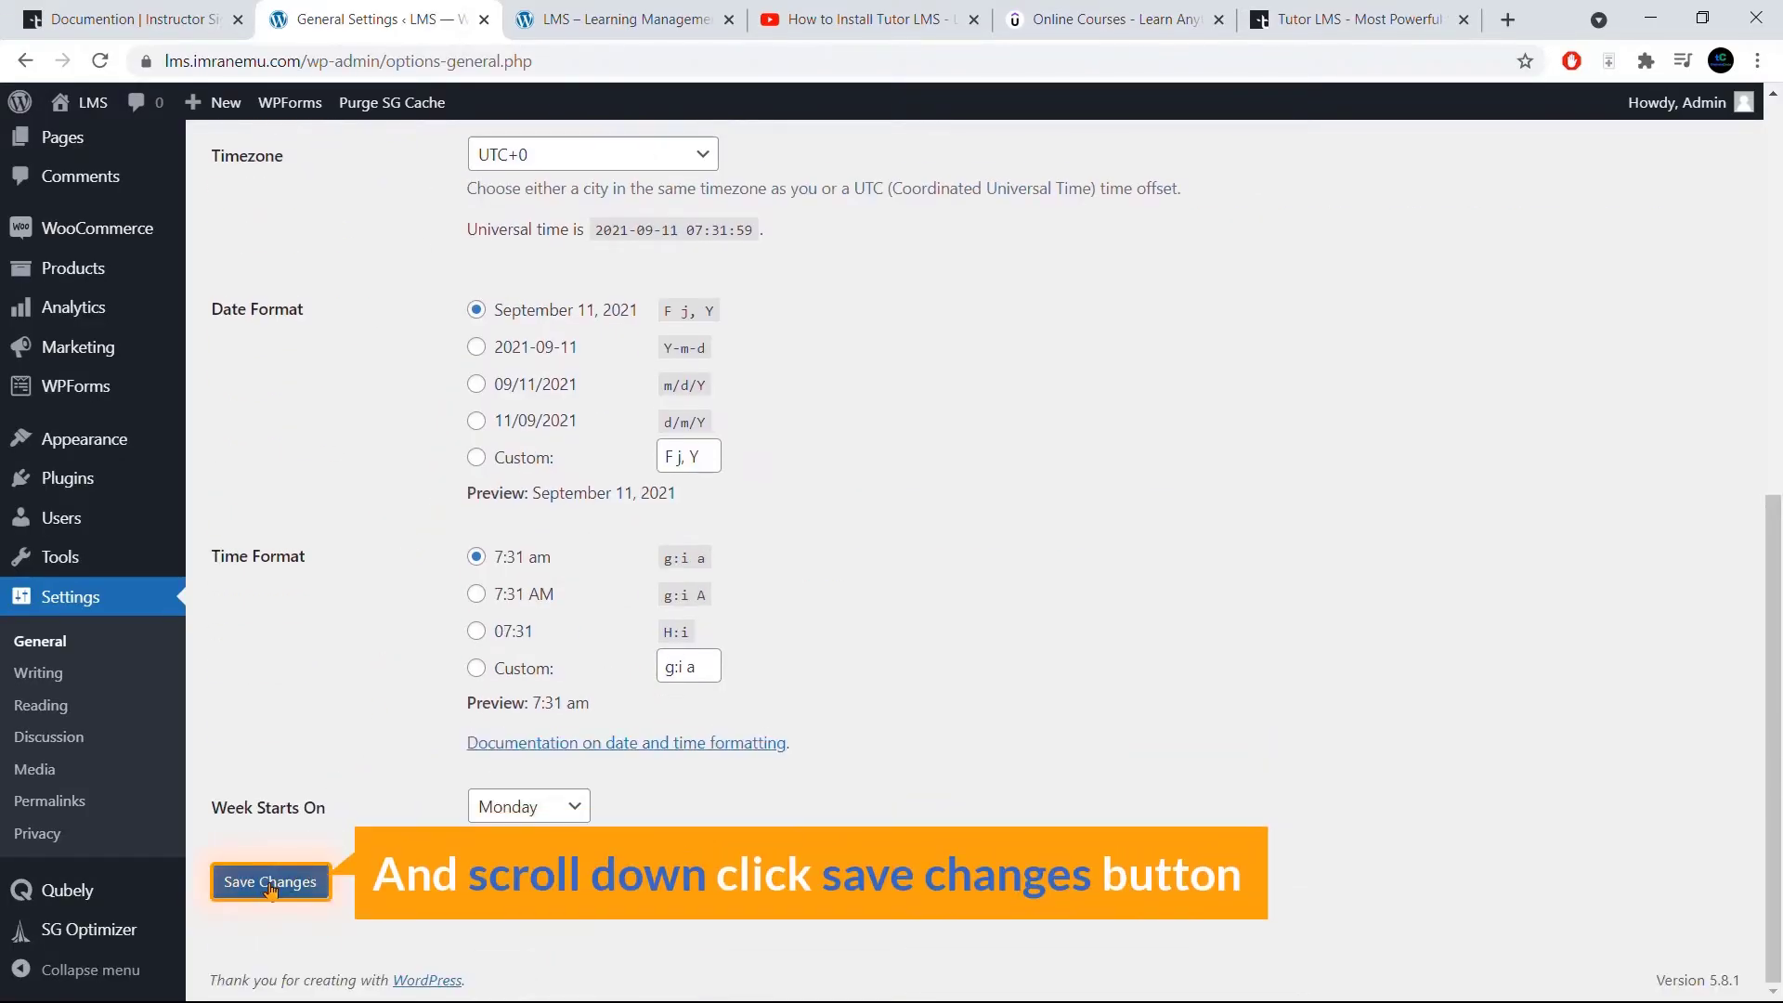
left_click(271, 887)
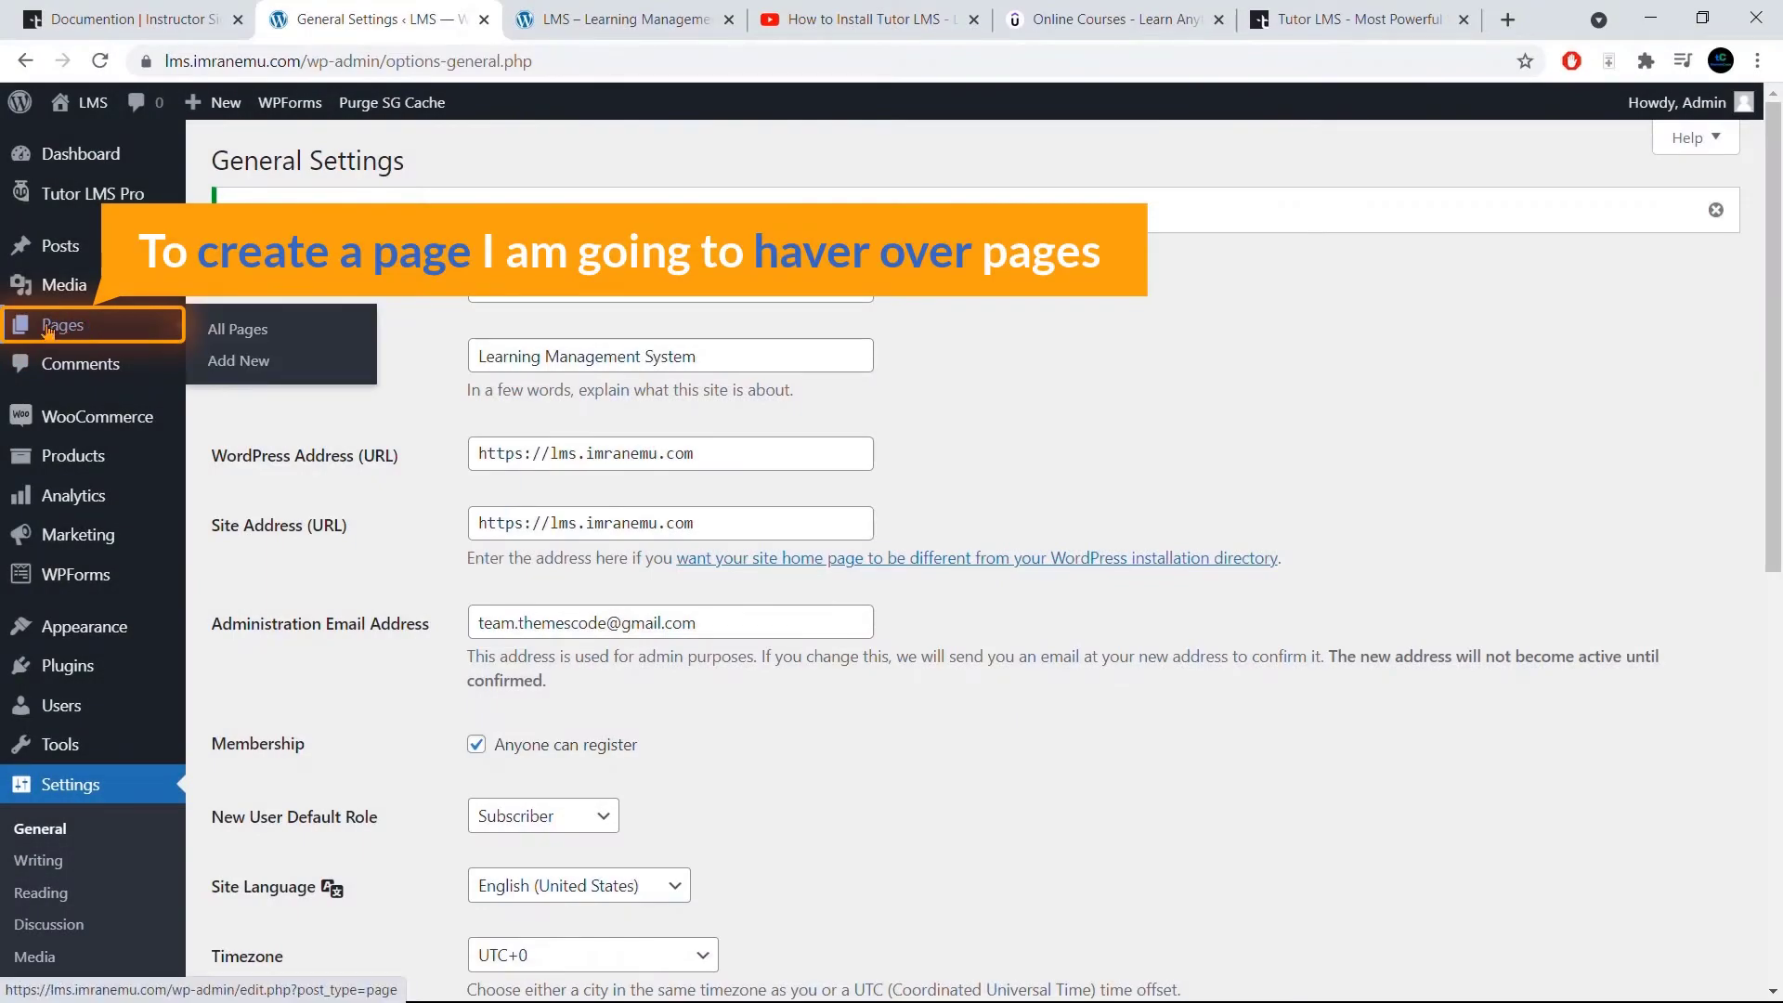
Create and publish a new page titled 'Instructor Signup'
left_click(250, 367)
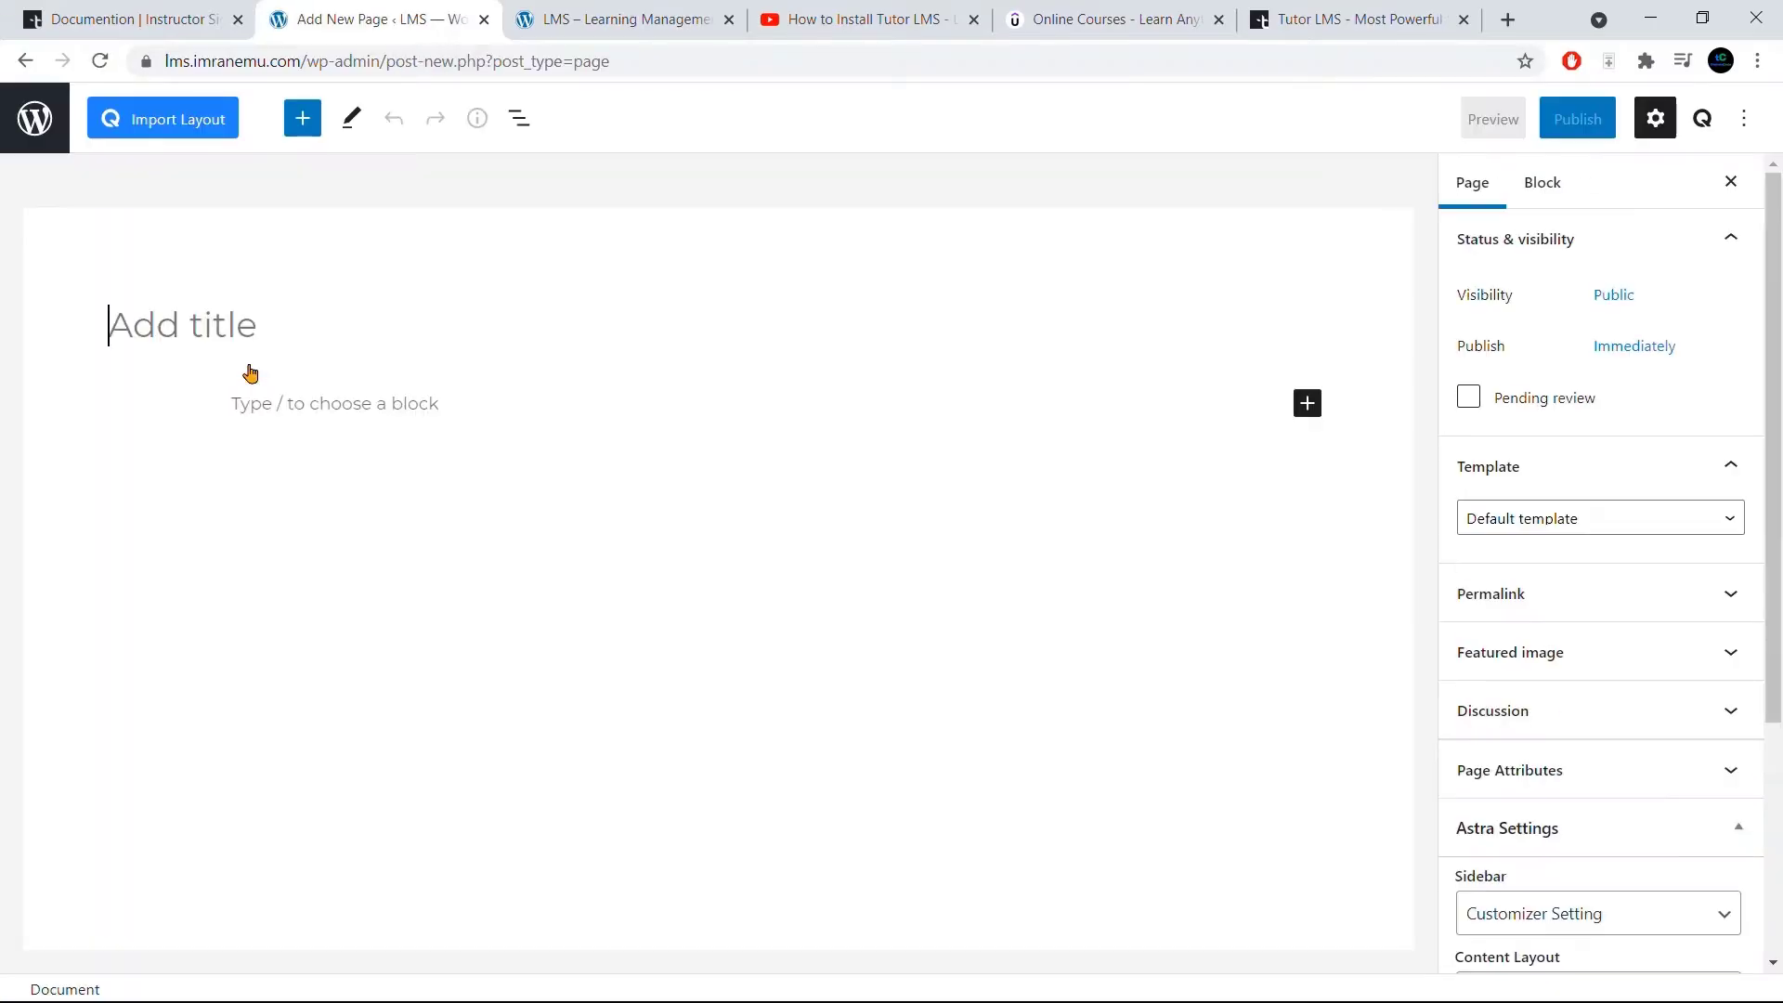
type("In")
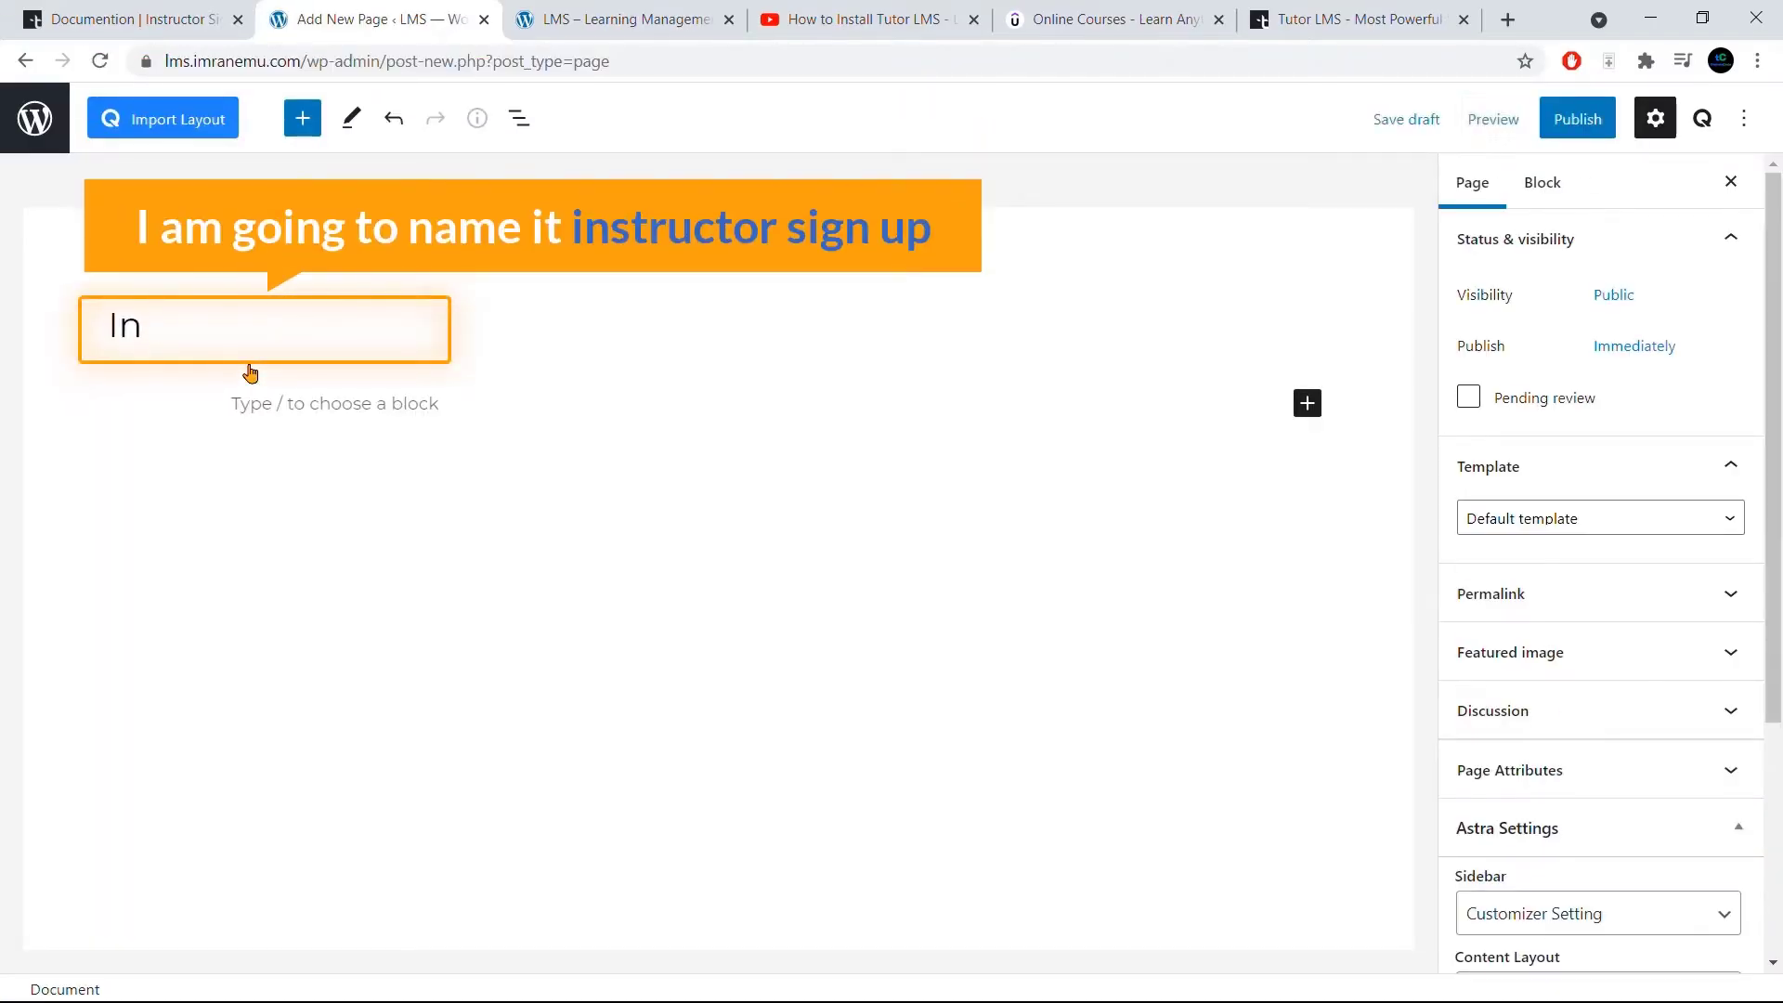
type("structor Signup")
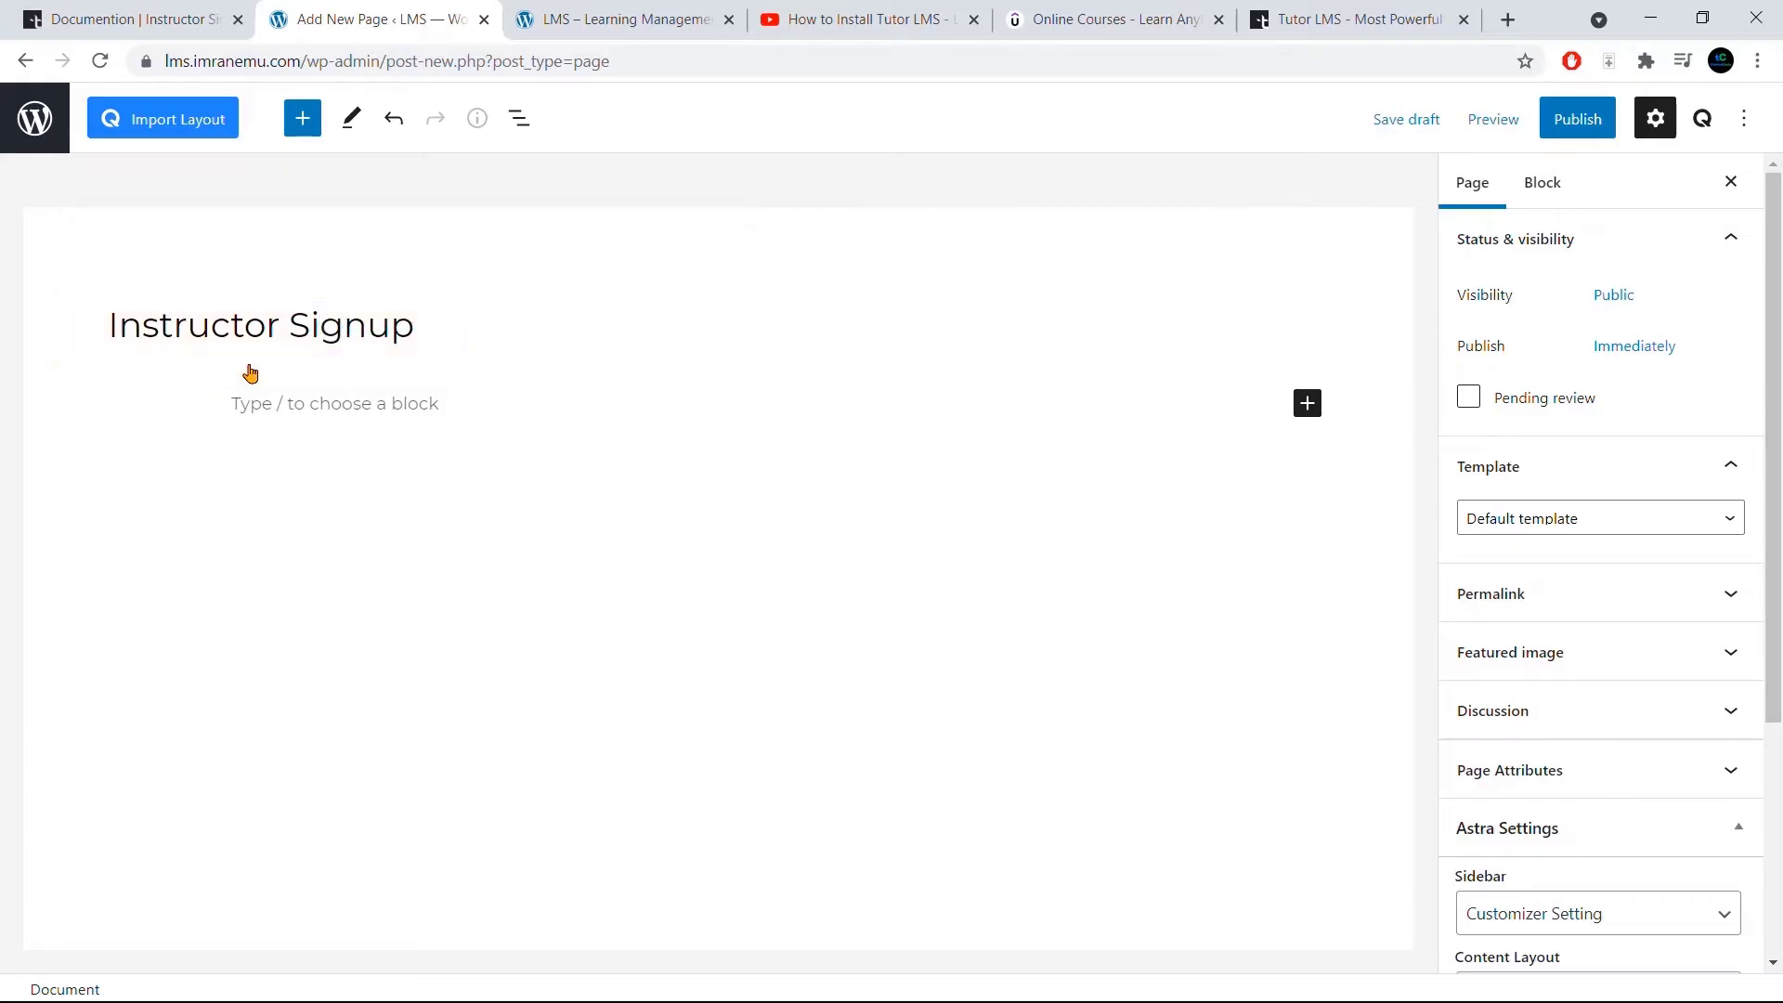
left_click(1577, 128)
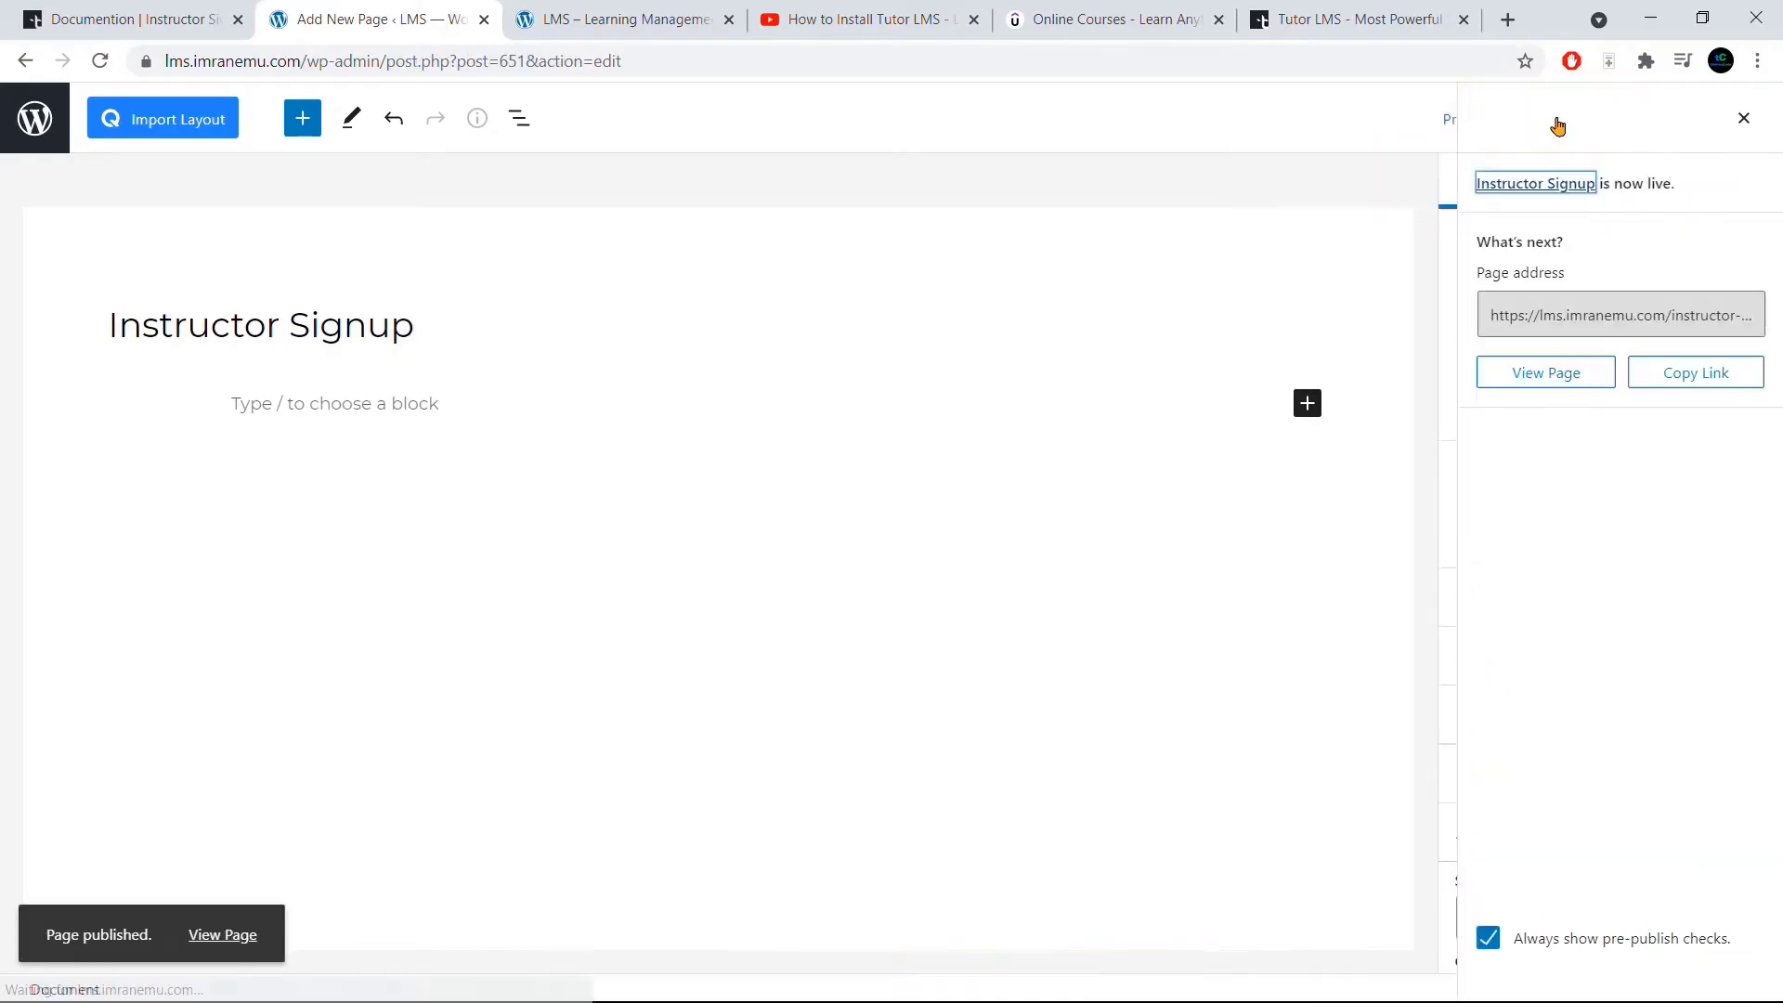
left_click(1744, 117)
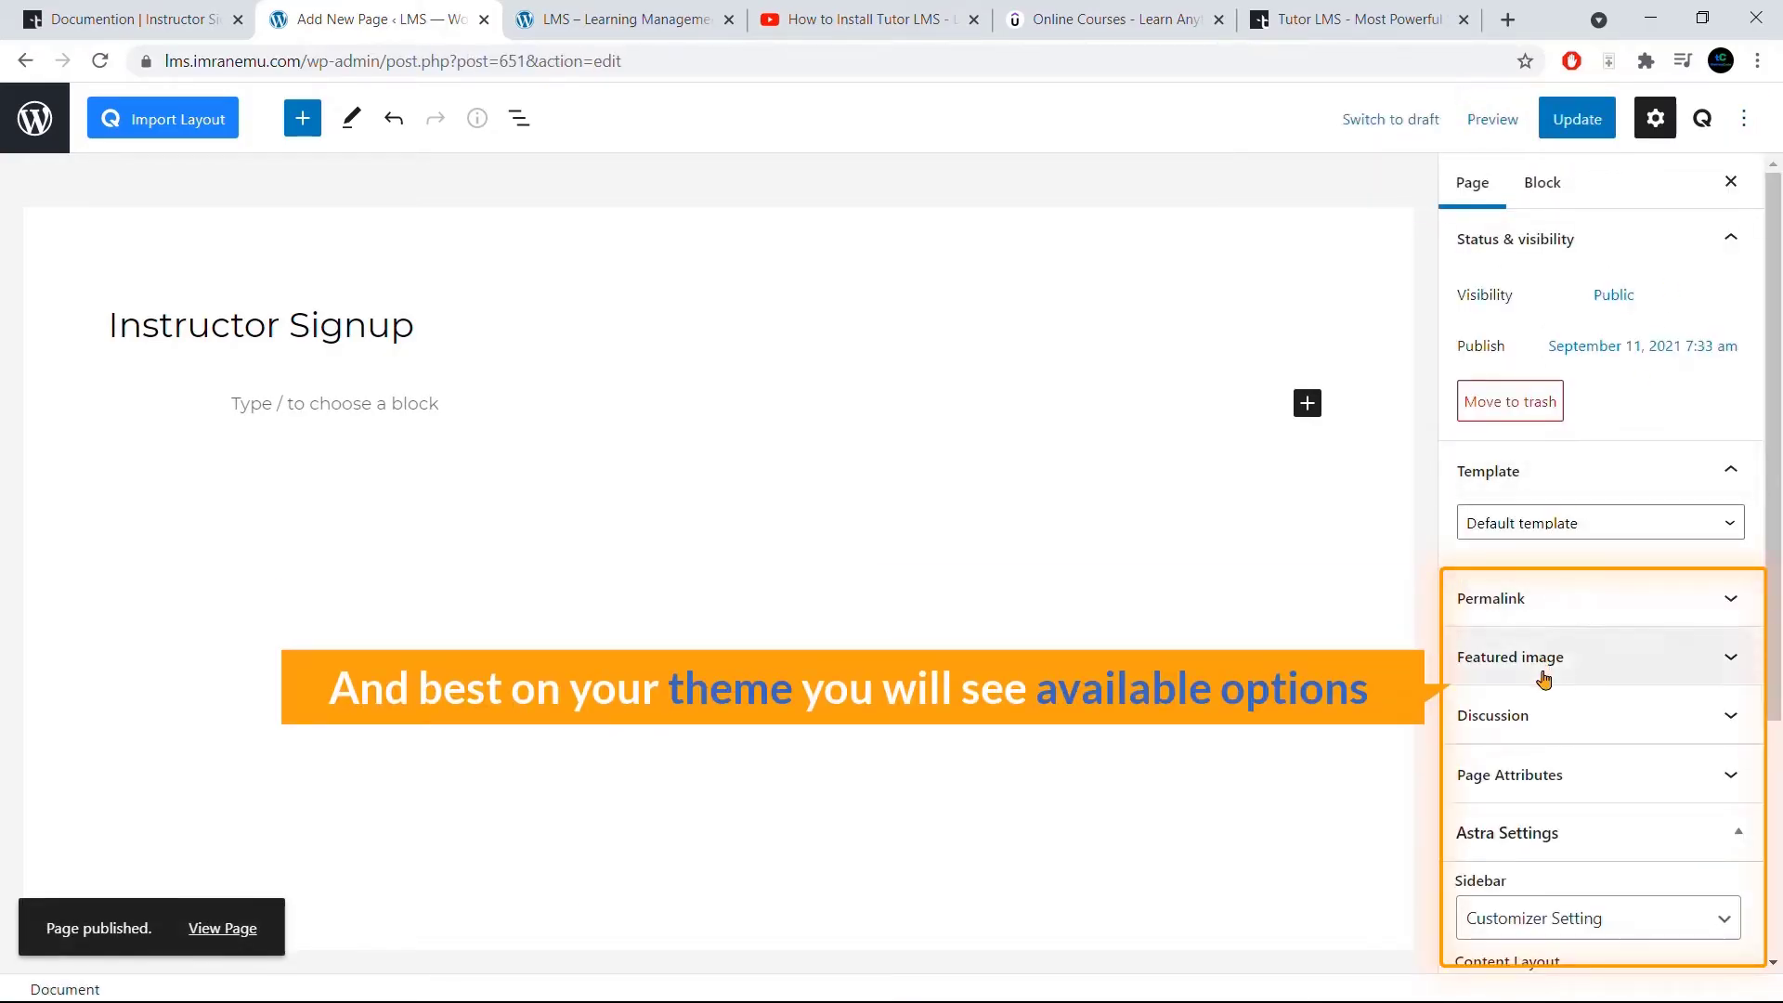
Set the page's Astra options to No Sidebar and Full Width / Contained, then update
scroll(1543, 679, "down", 3)
left_click(1544, 547)
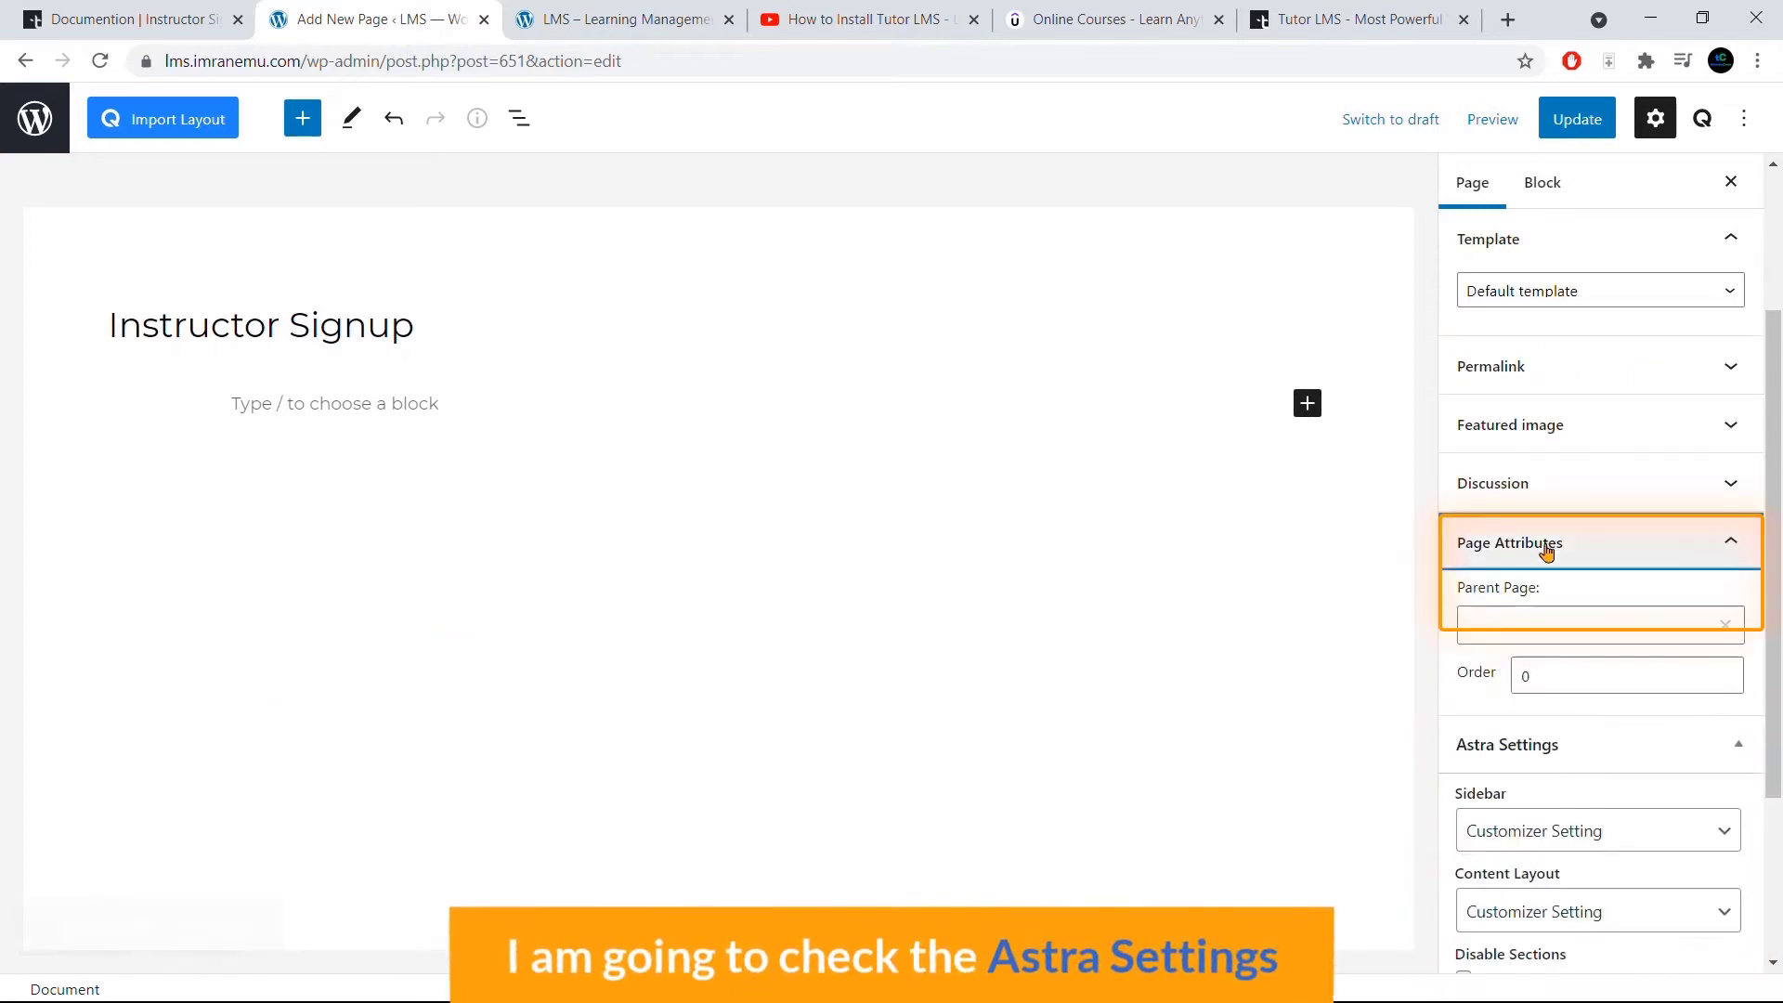
left_click(1546, 548)
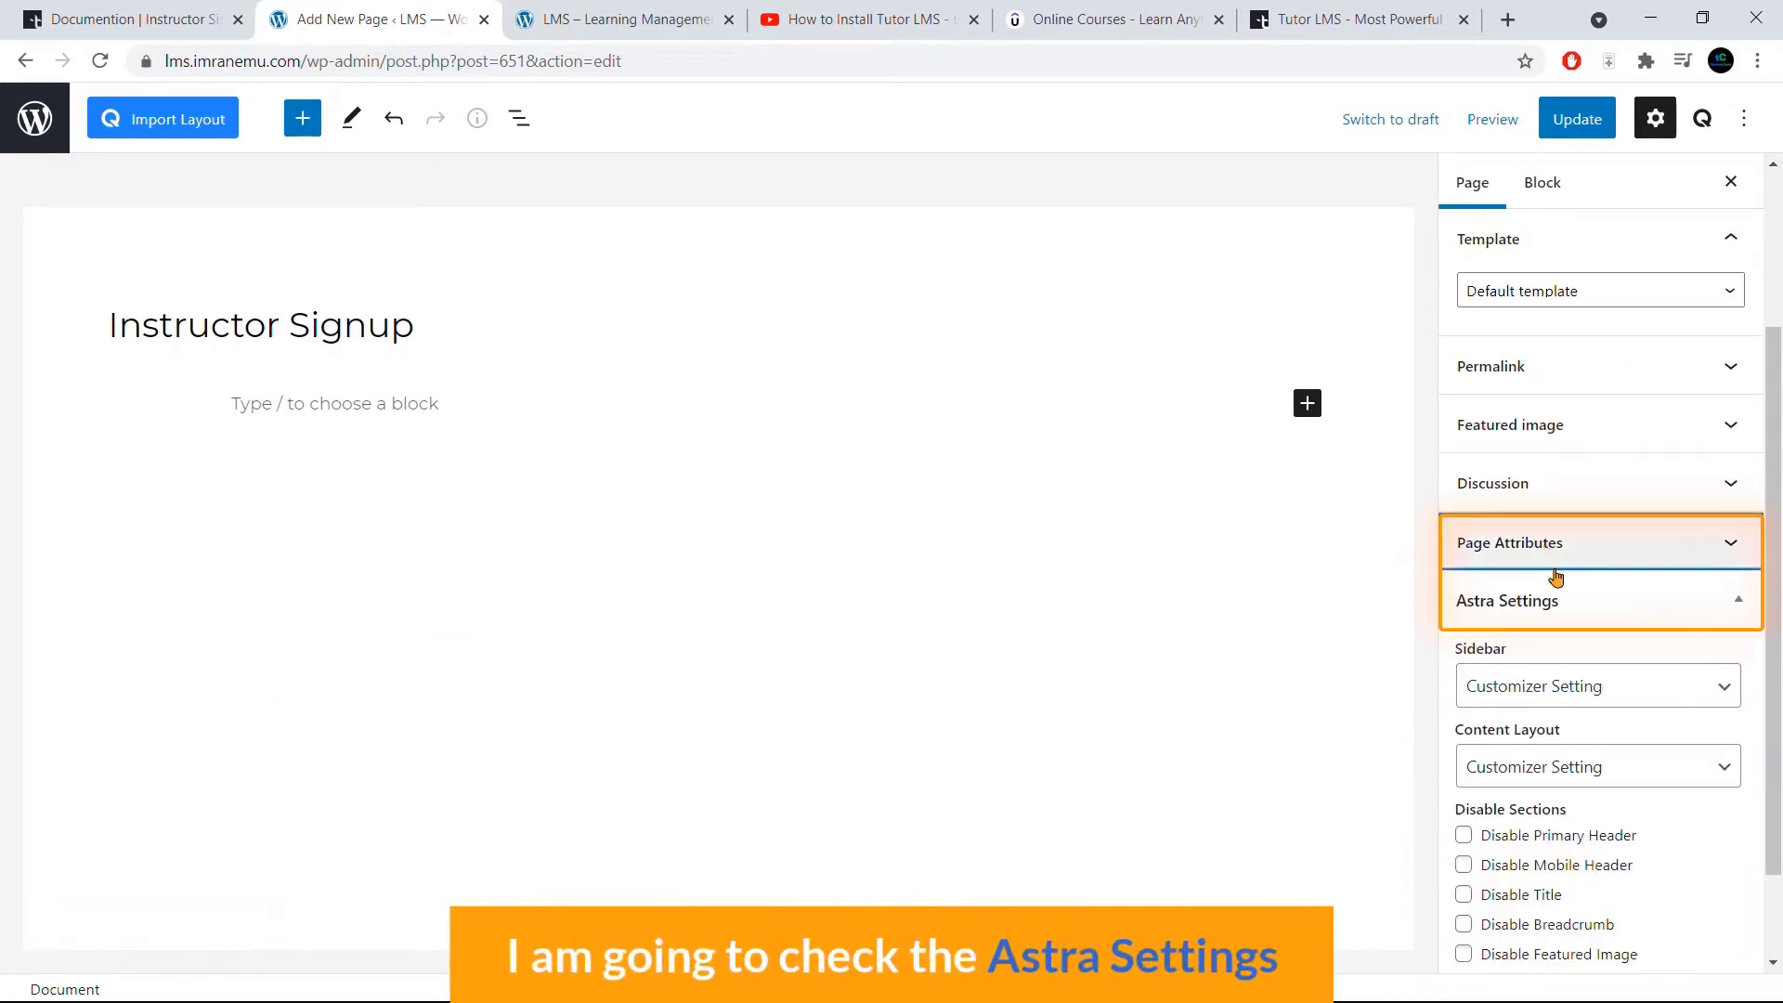
left_click(1542, 696)
left_click(1542, 788)
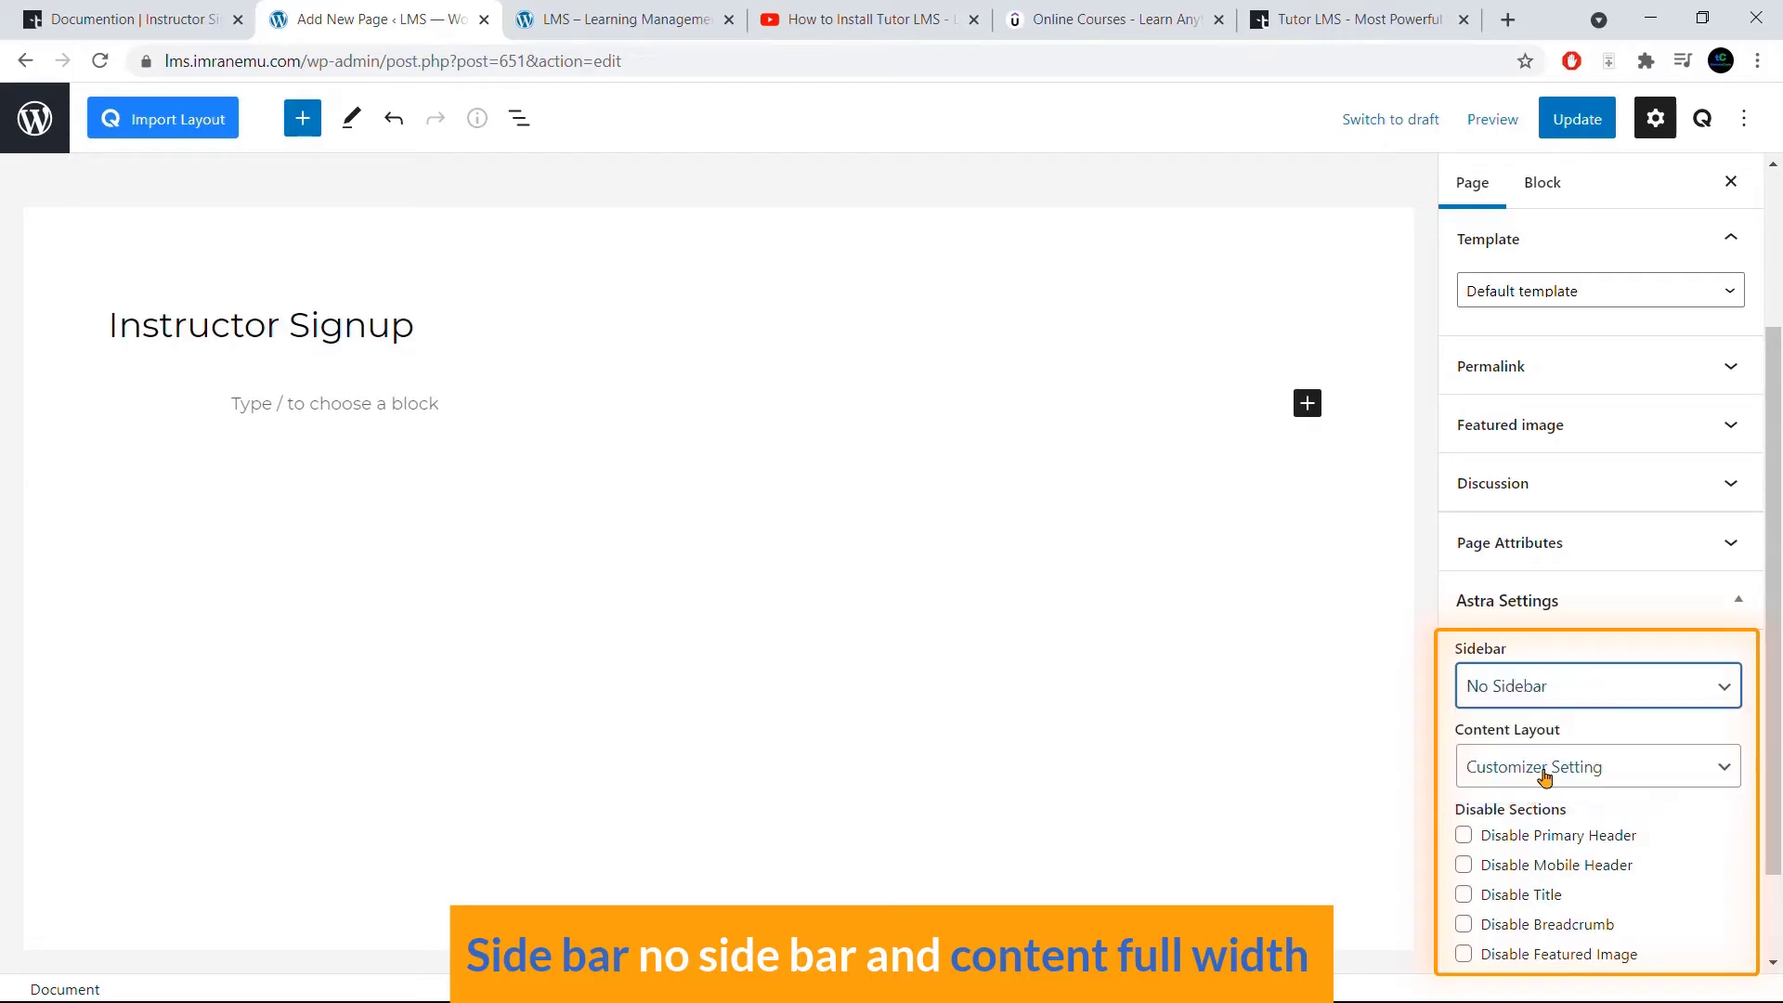
left_click(1544, 776)
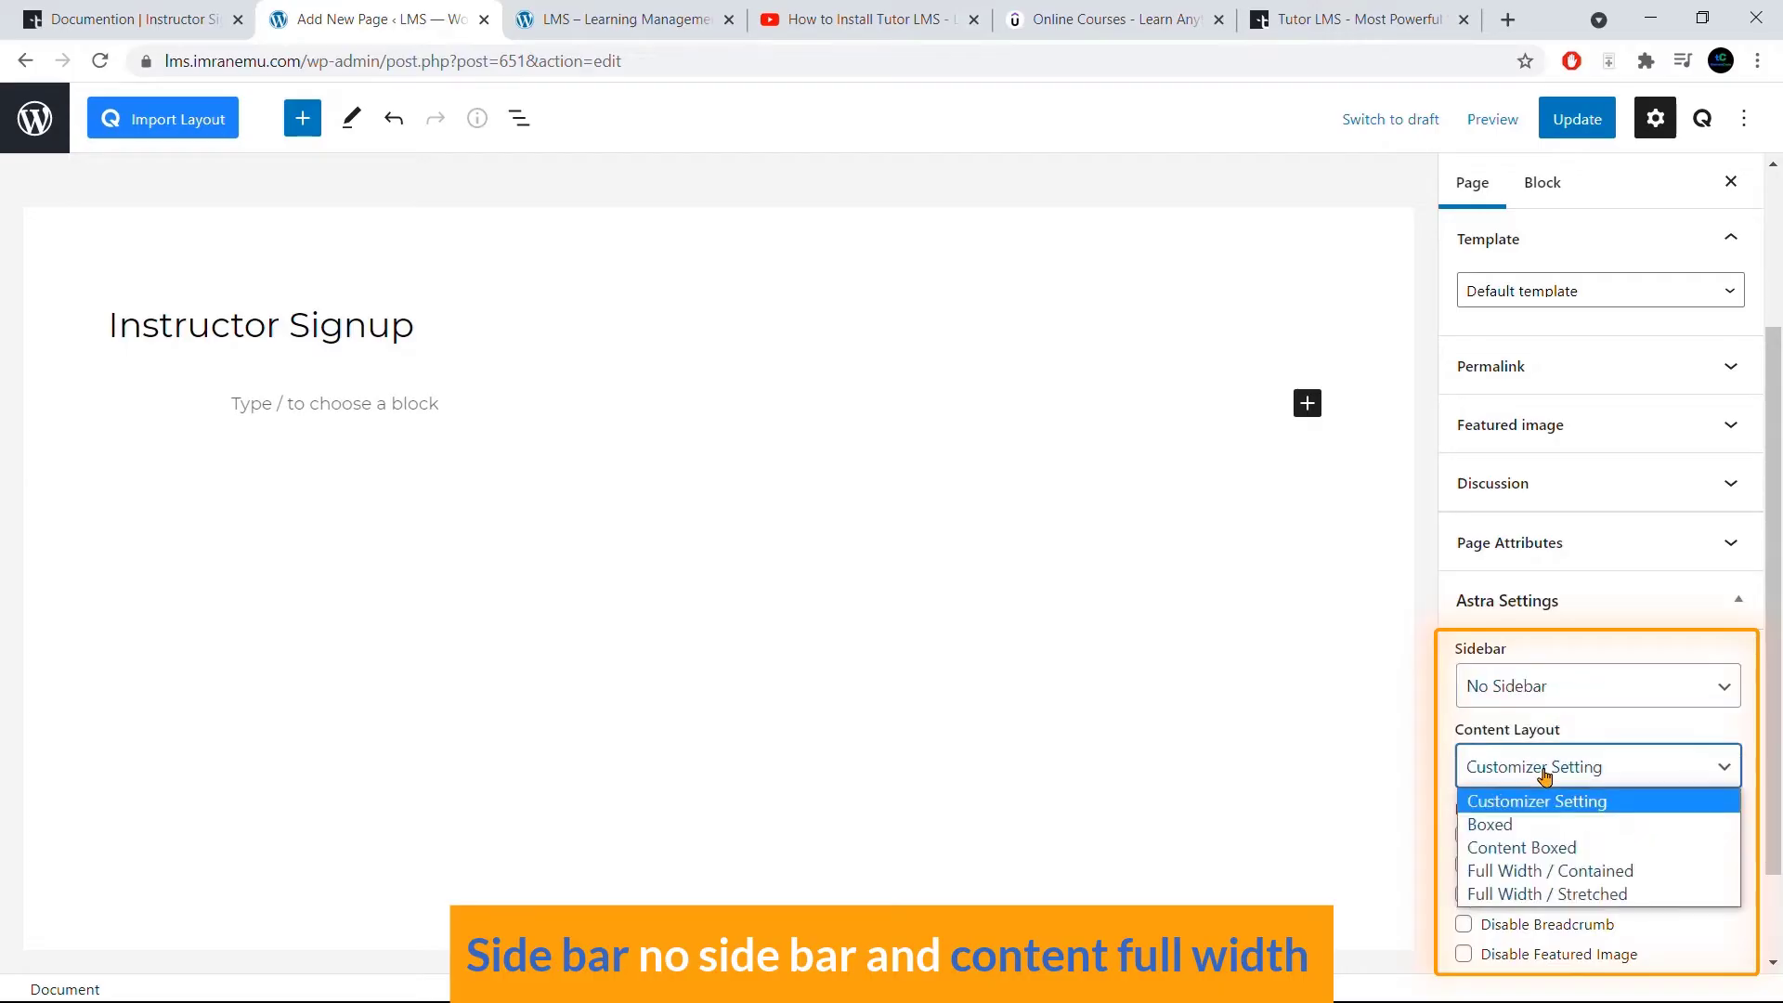
left_click(1536, 873)
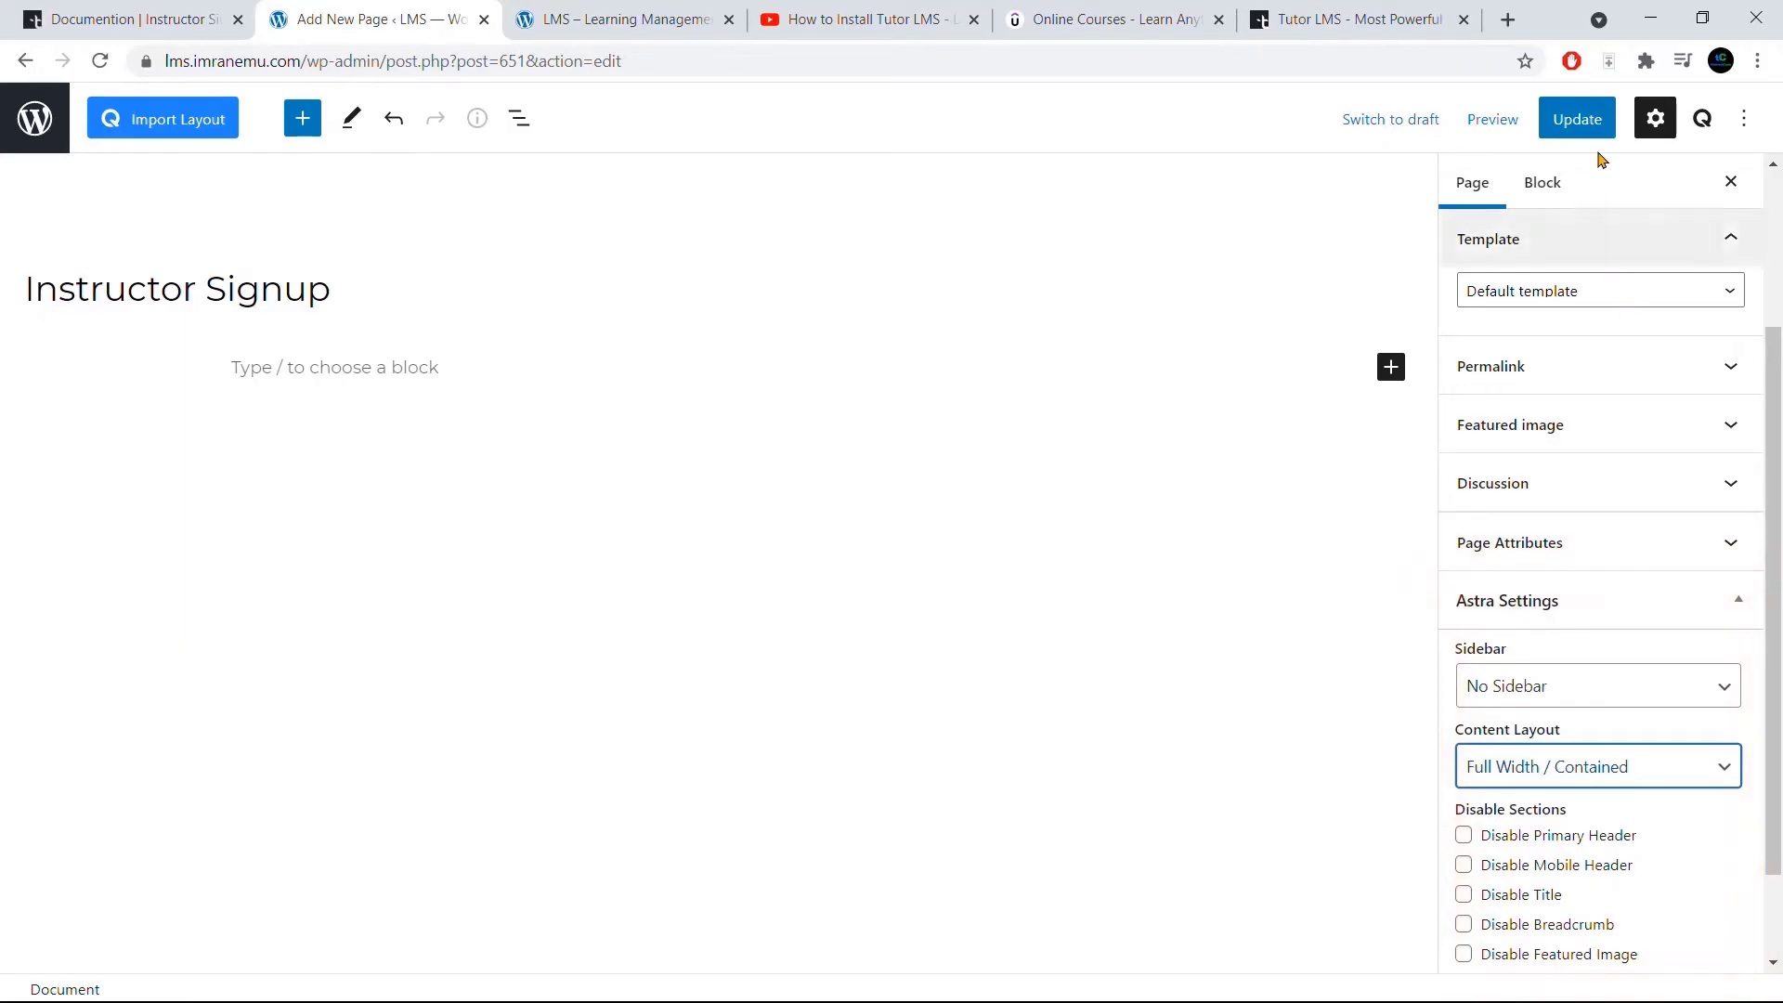
left_click(1578, 121)
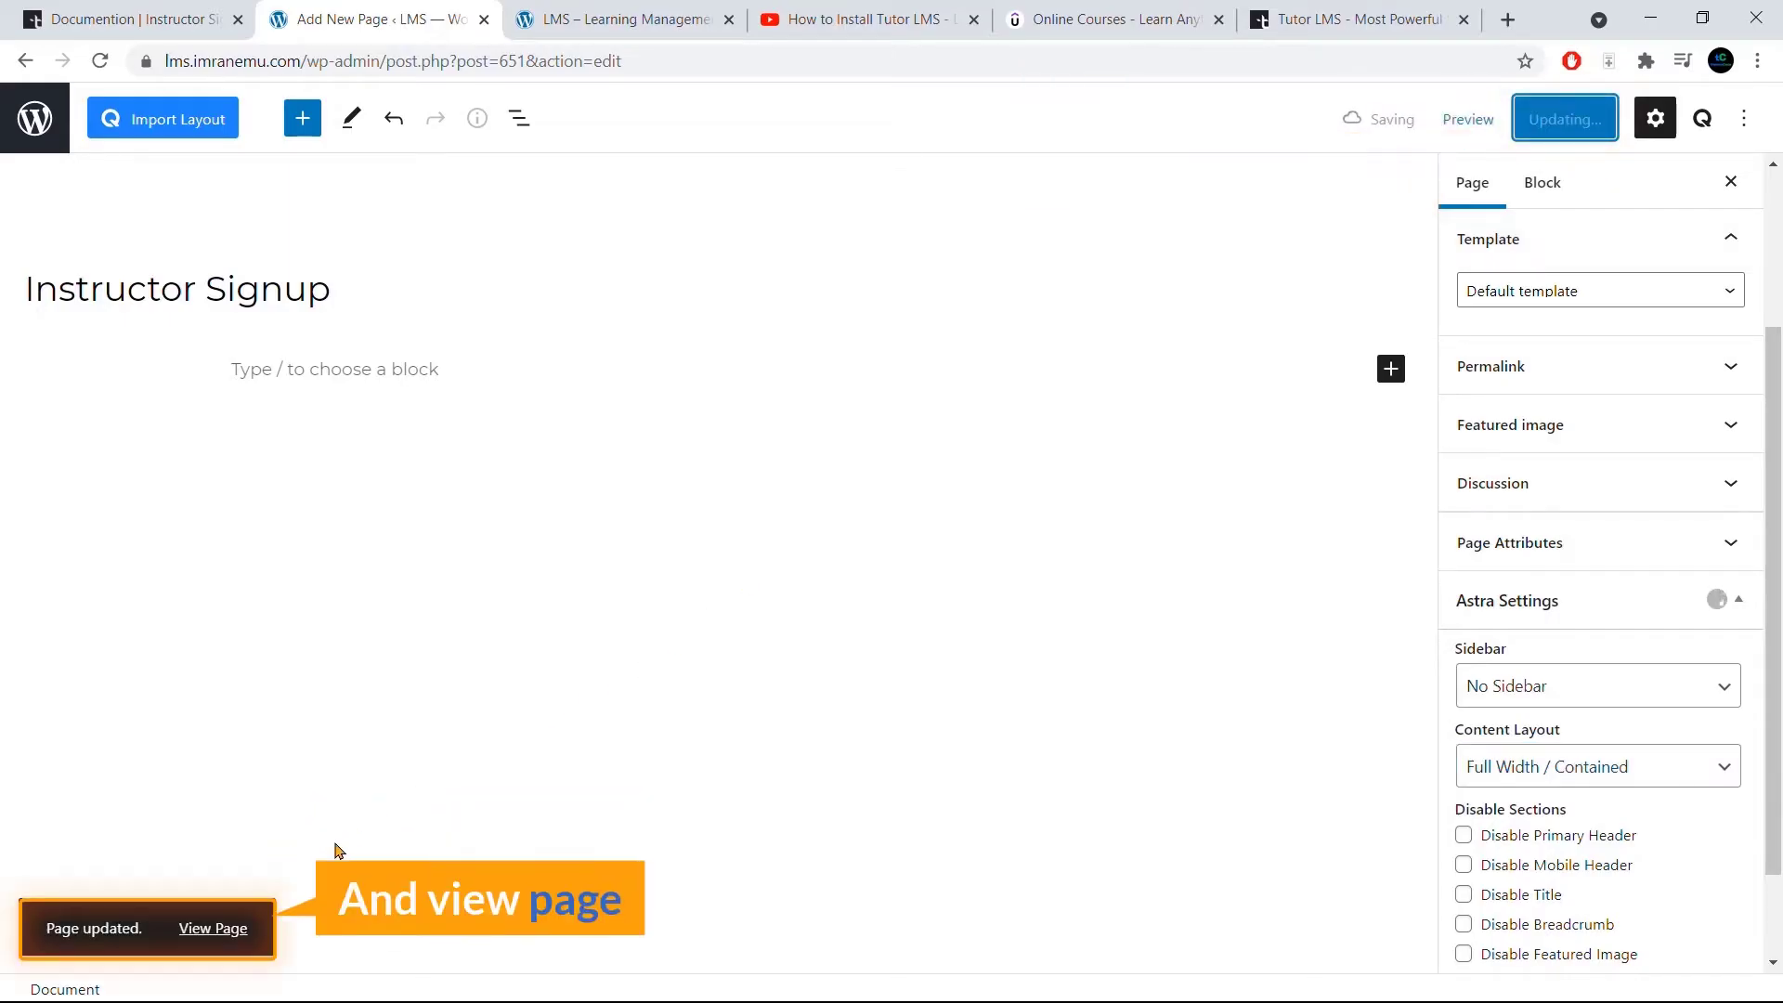
View the live Instructor Signup page in a new tab, then return to the editor
right_click(229, 931)
left_click(399, 710)
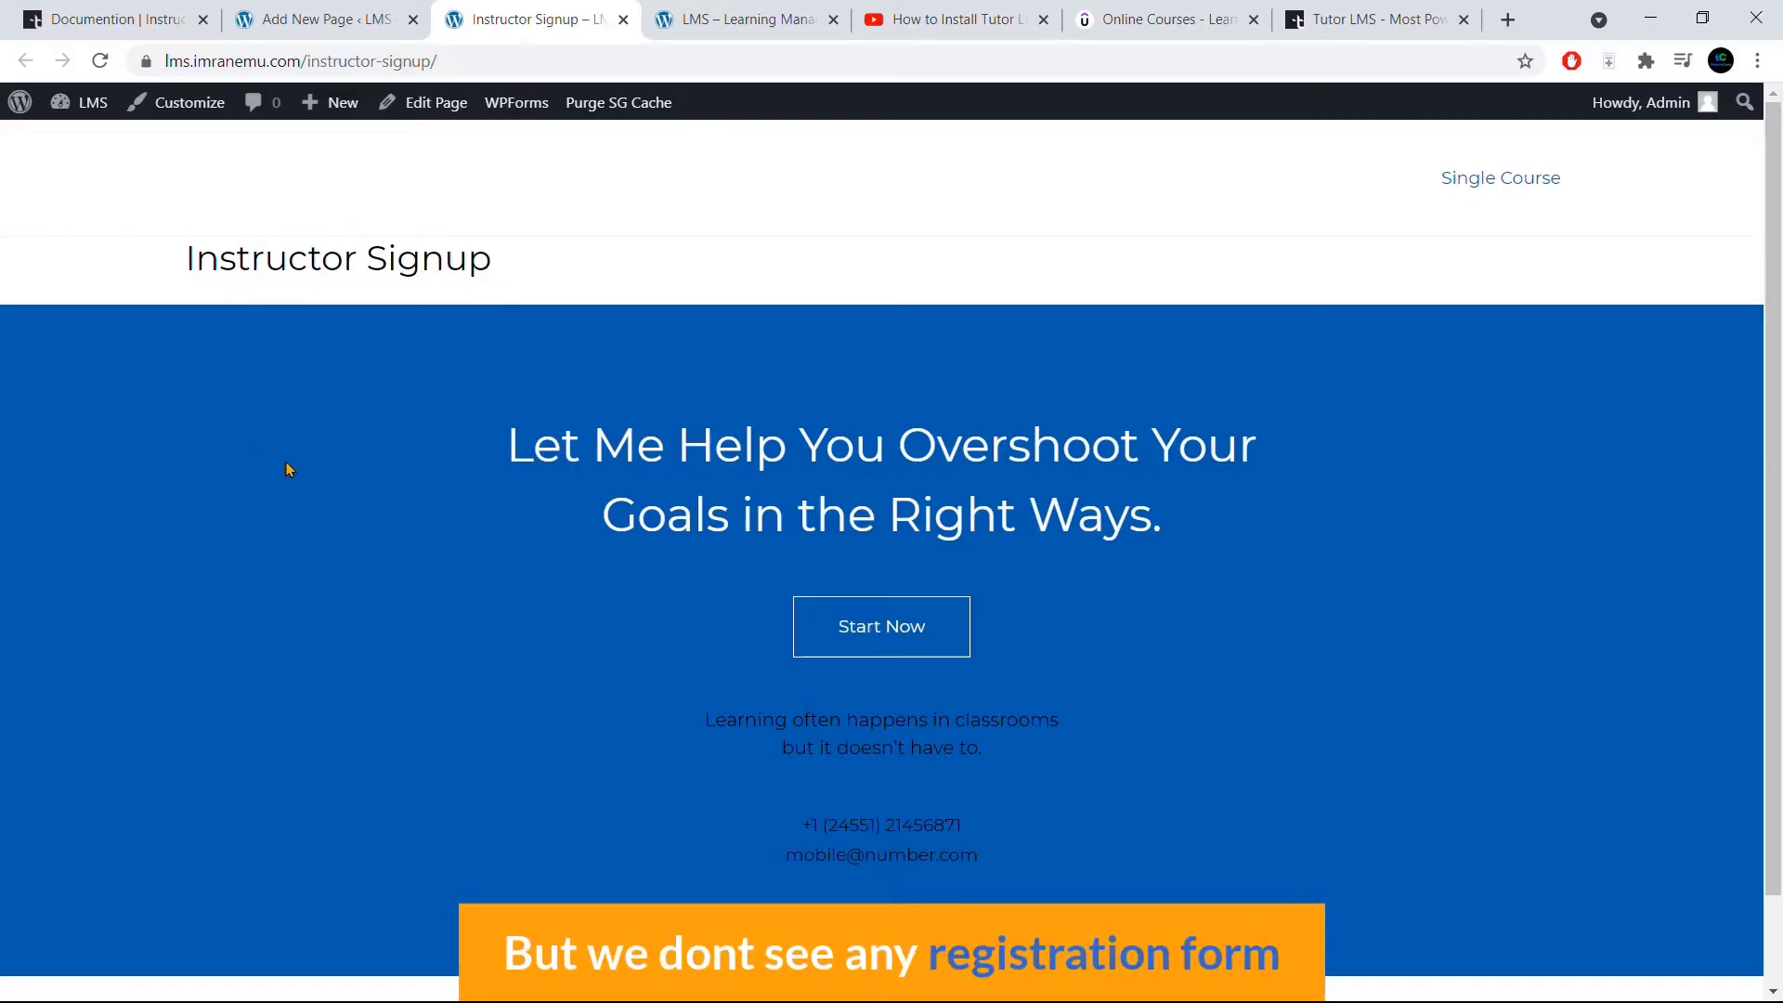
left_click(338, 19)
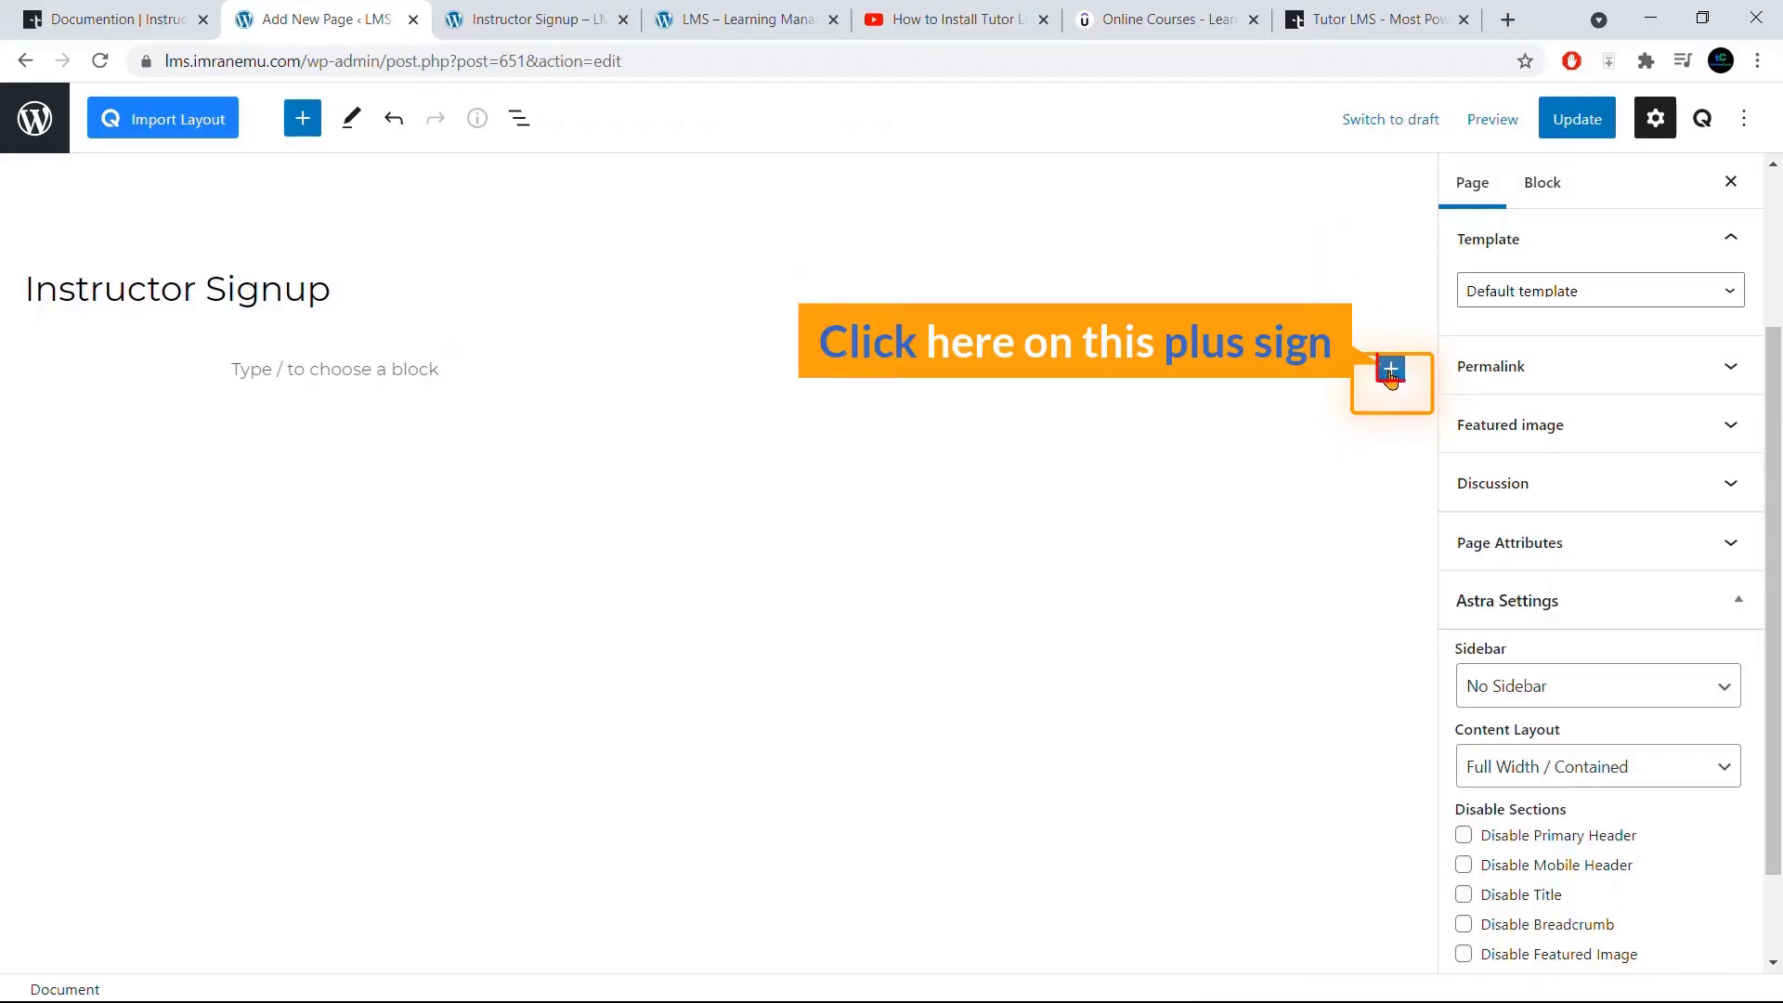
Search the block inserter for 'in' and add the Instructor Registration block
left_click(1392, 370)
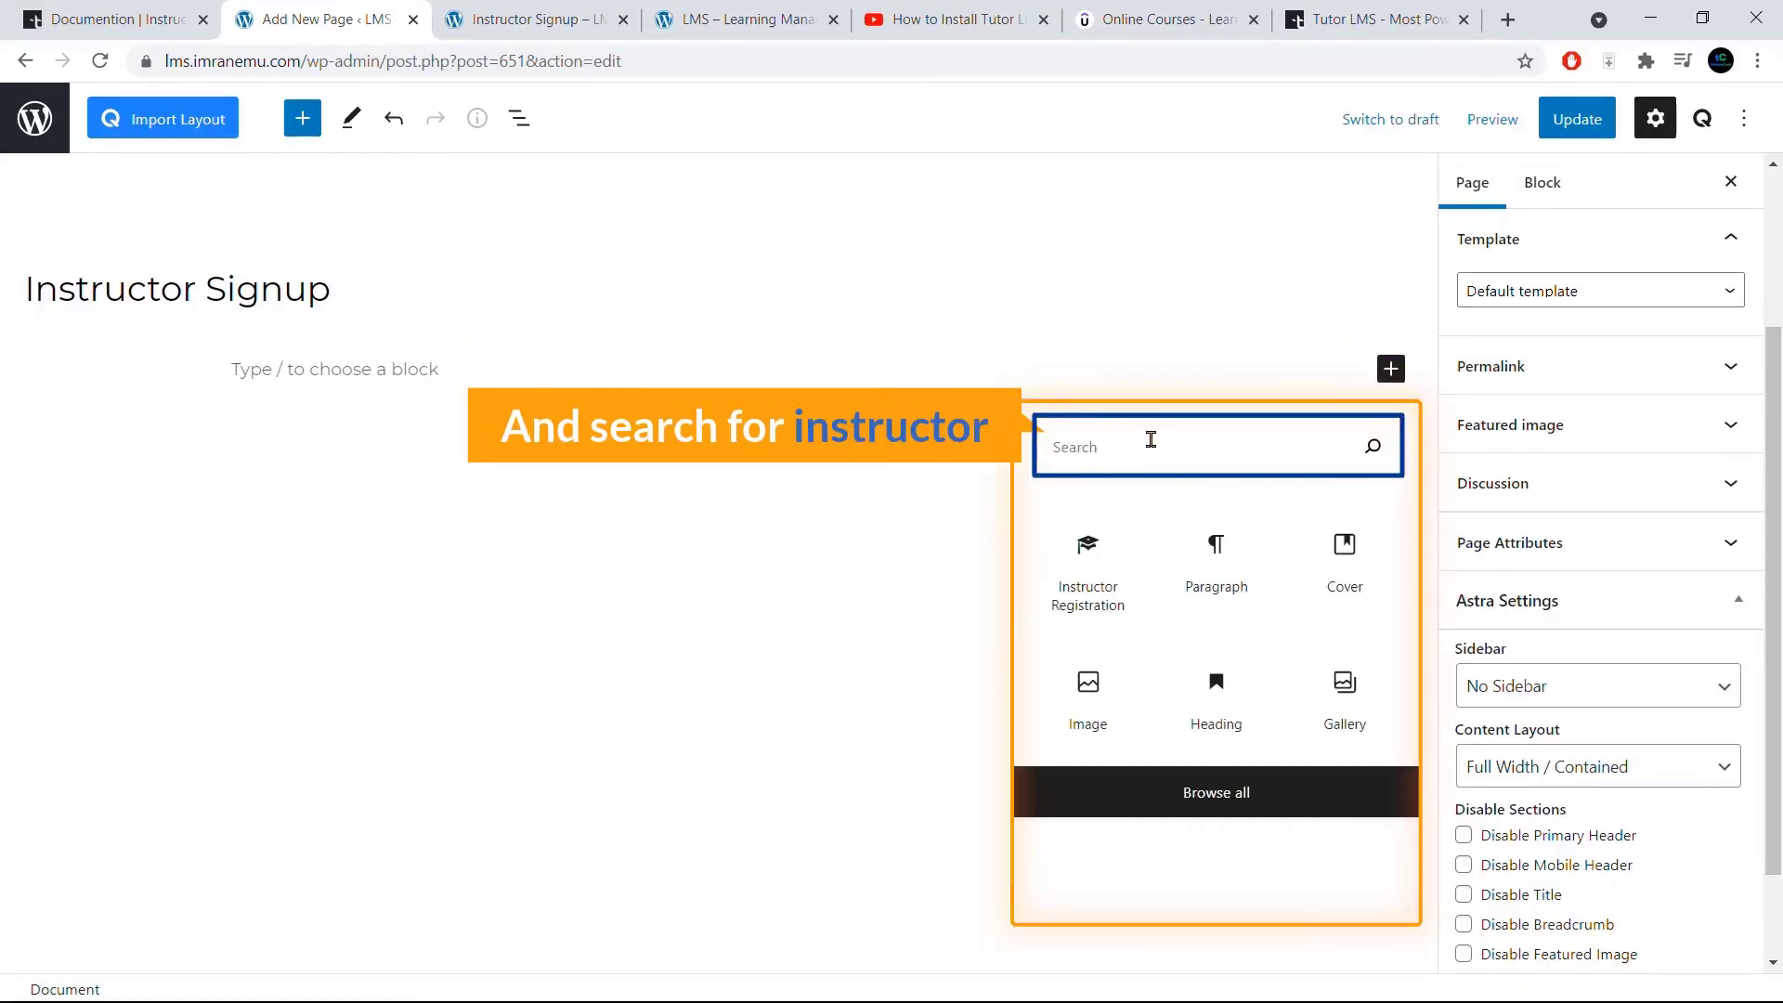
type("in")
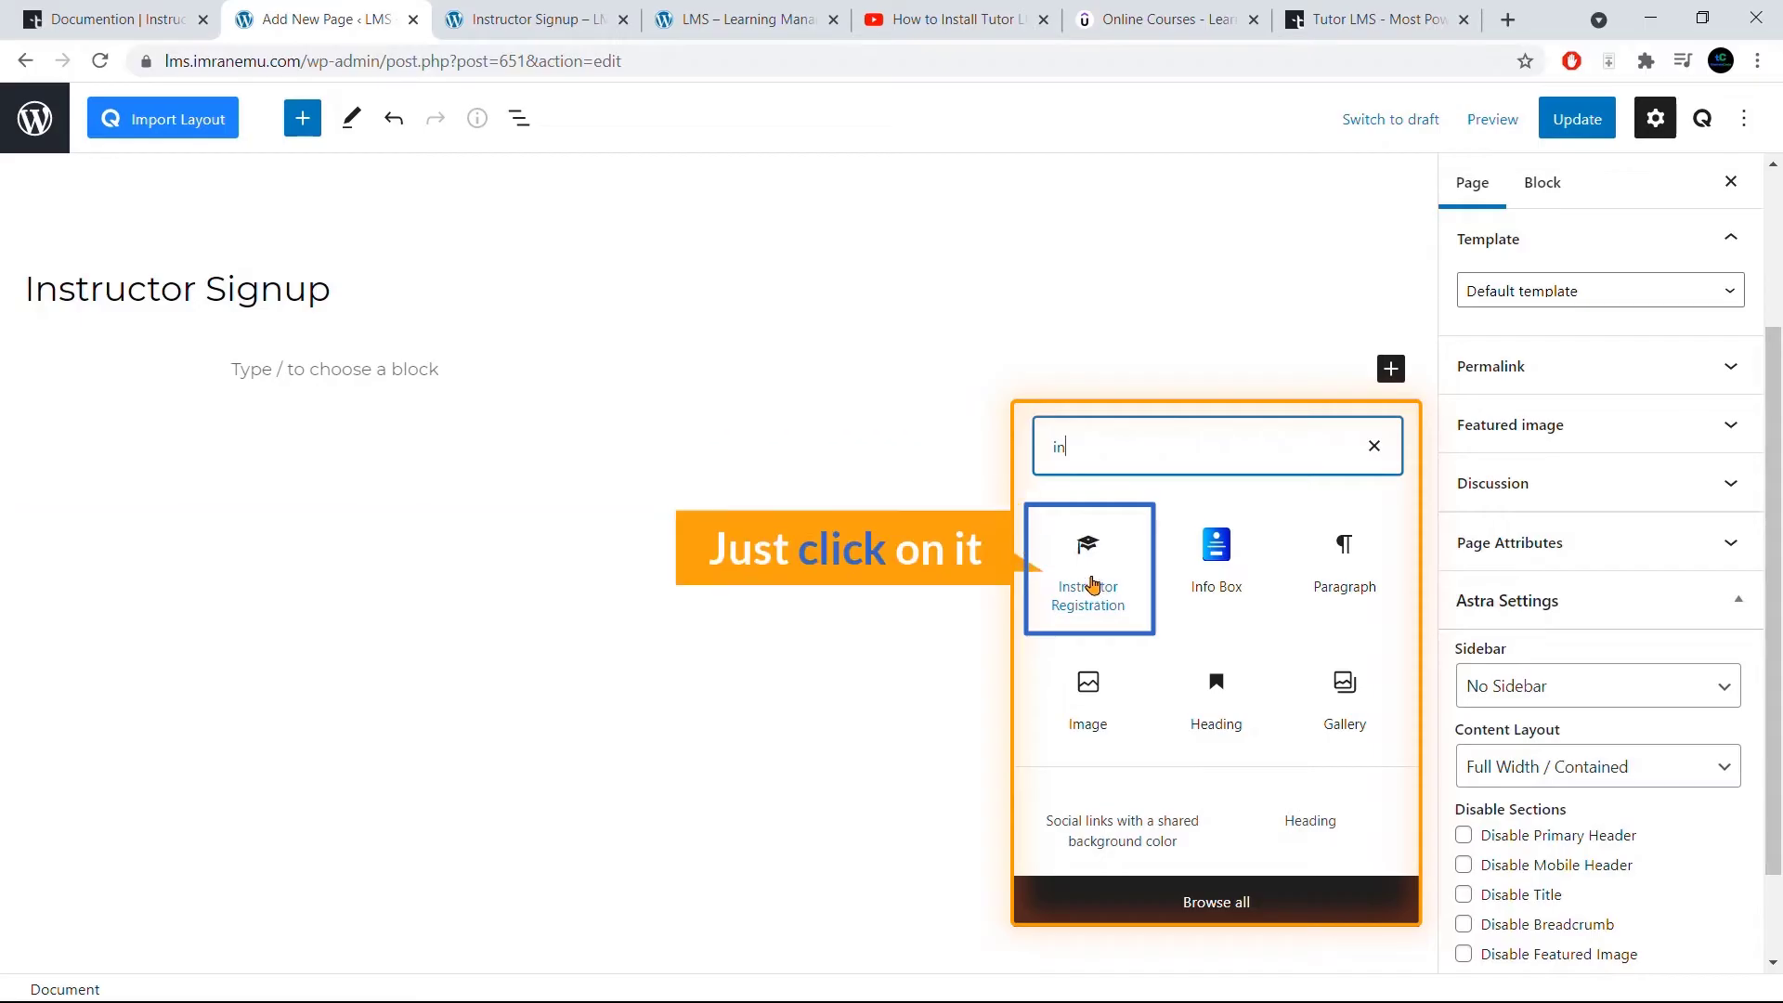
left_click(1092, 582)
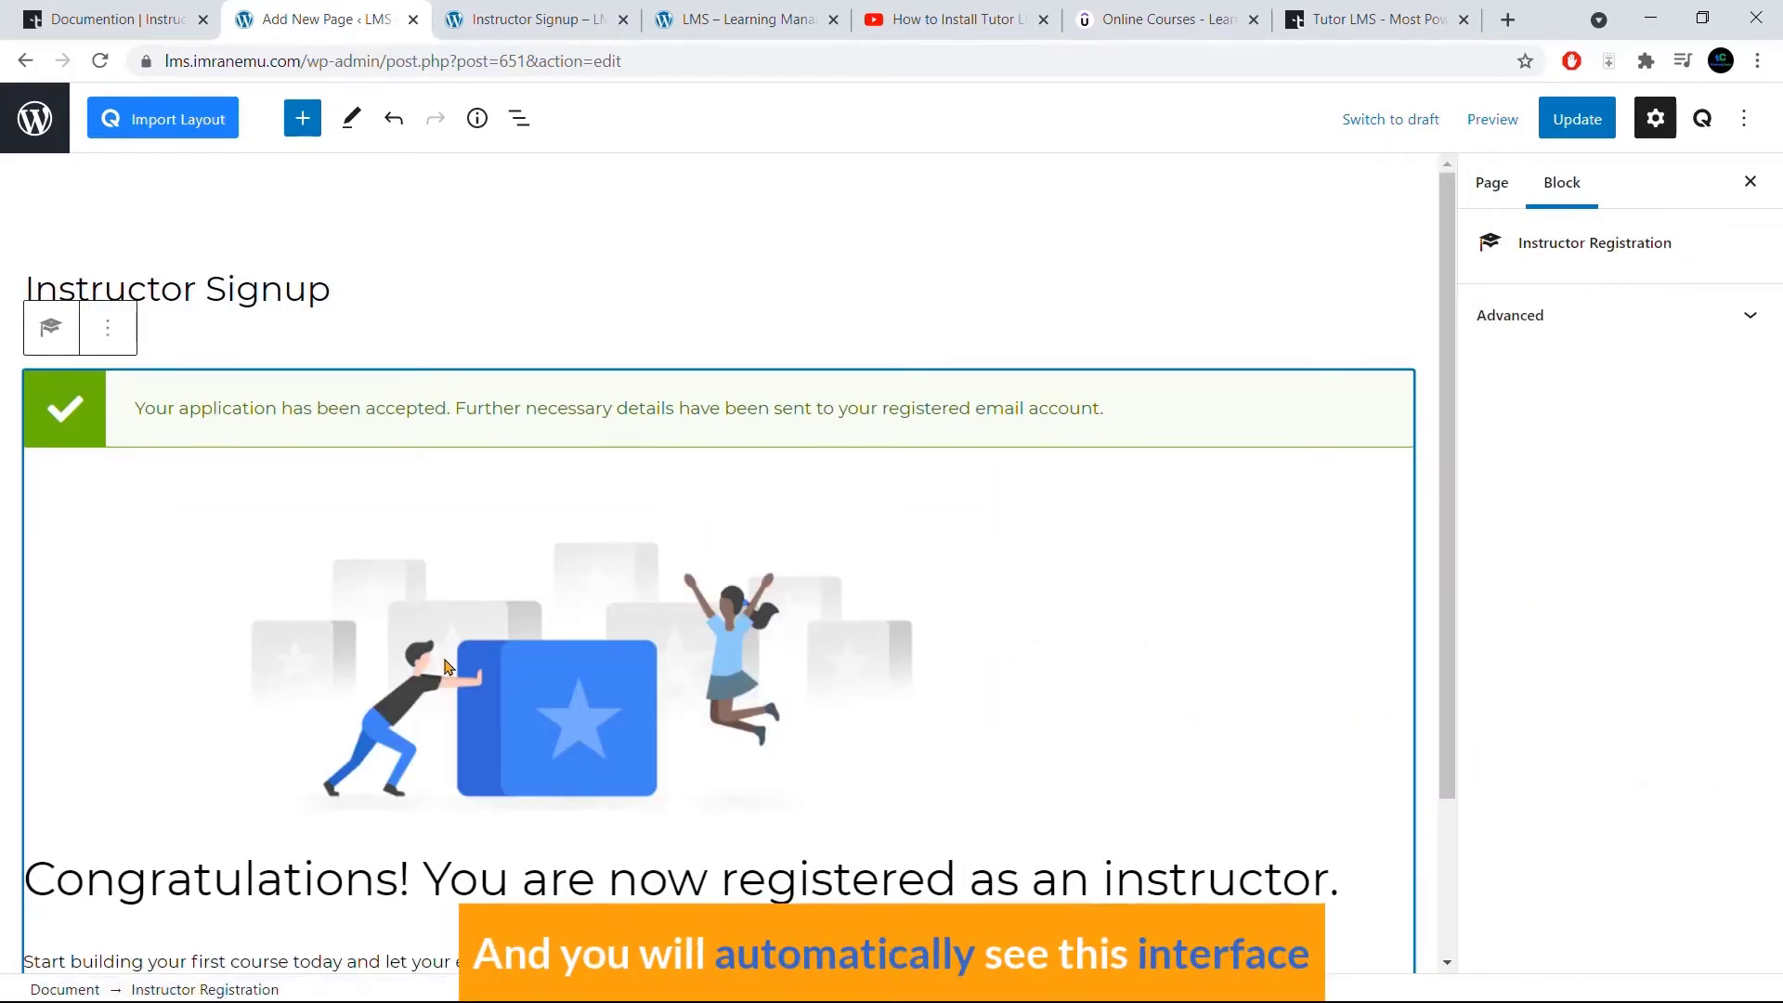
scroll(444, 664, "down", 2)
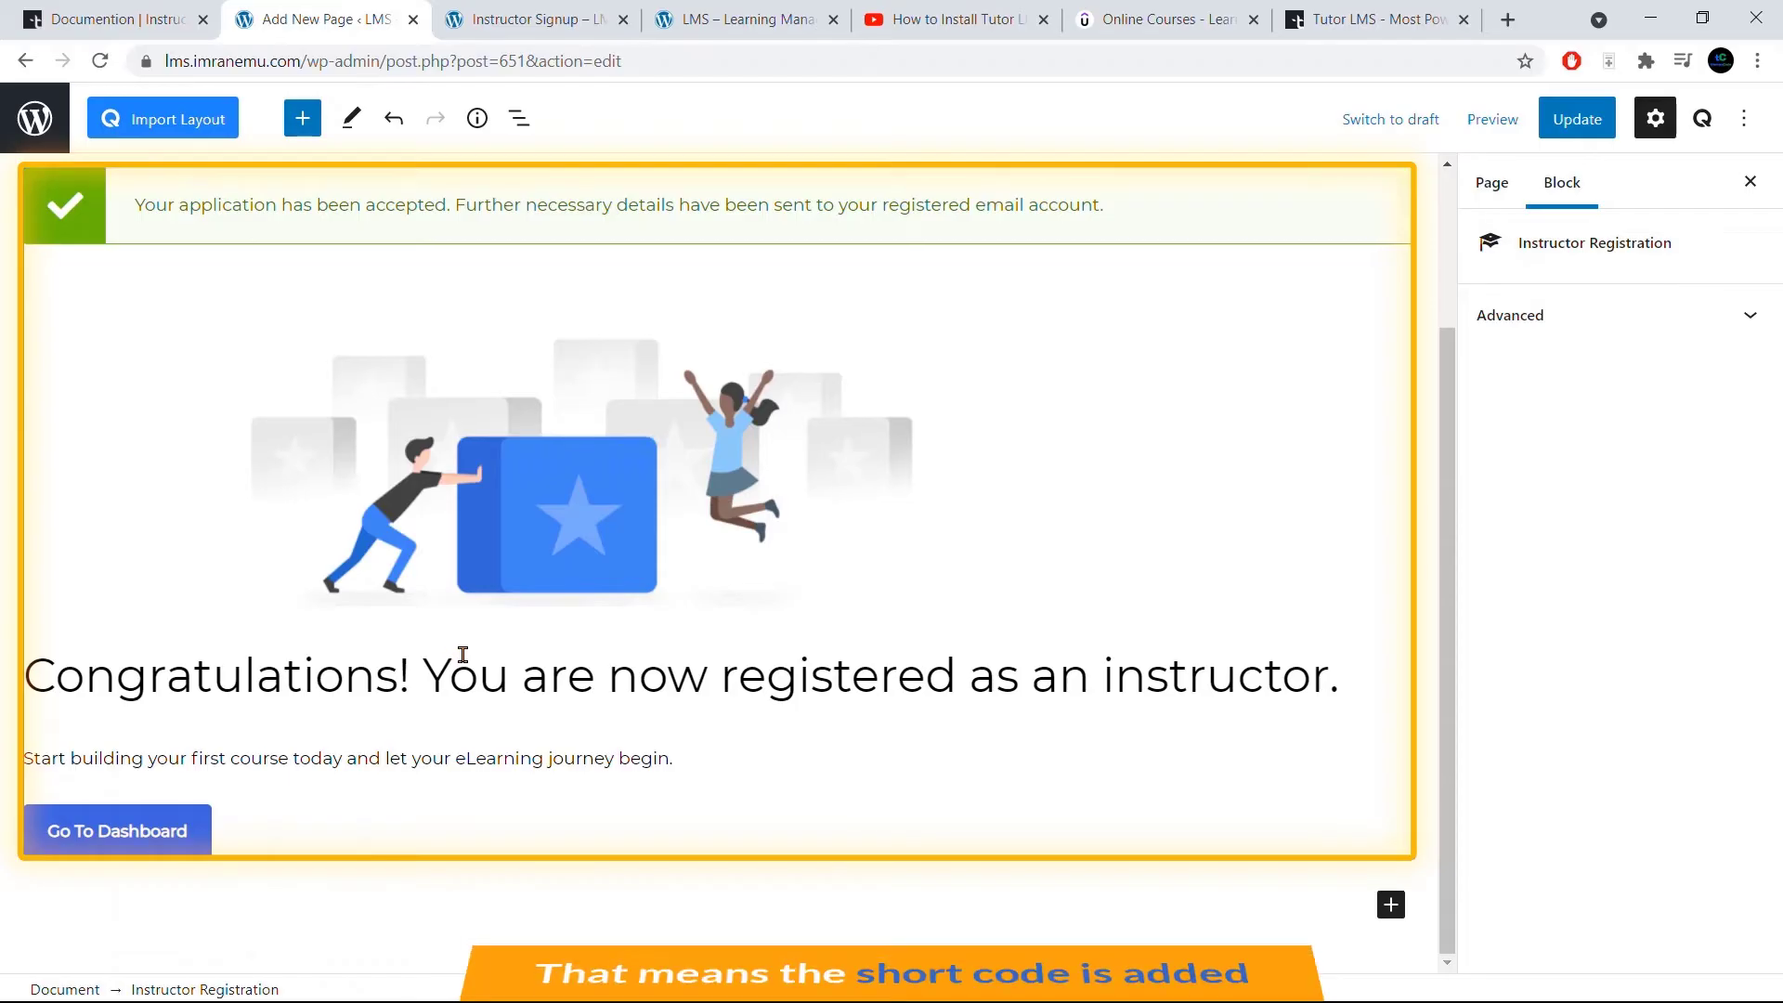
scroll(459, 661, "up", 2)
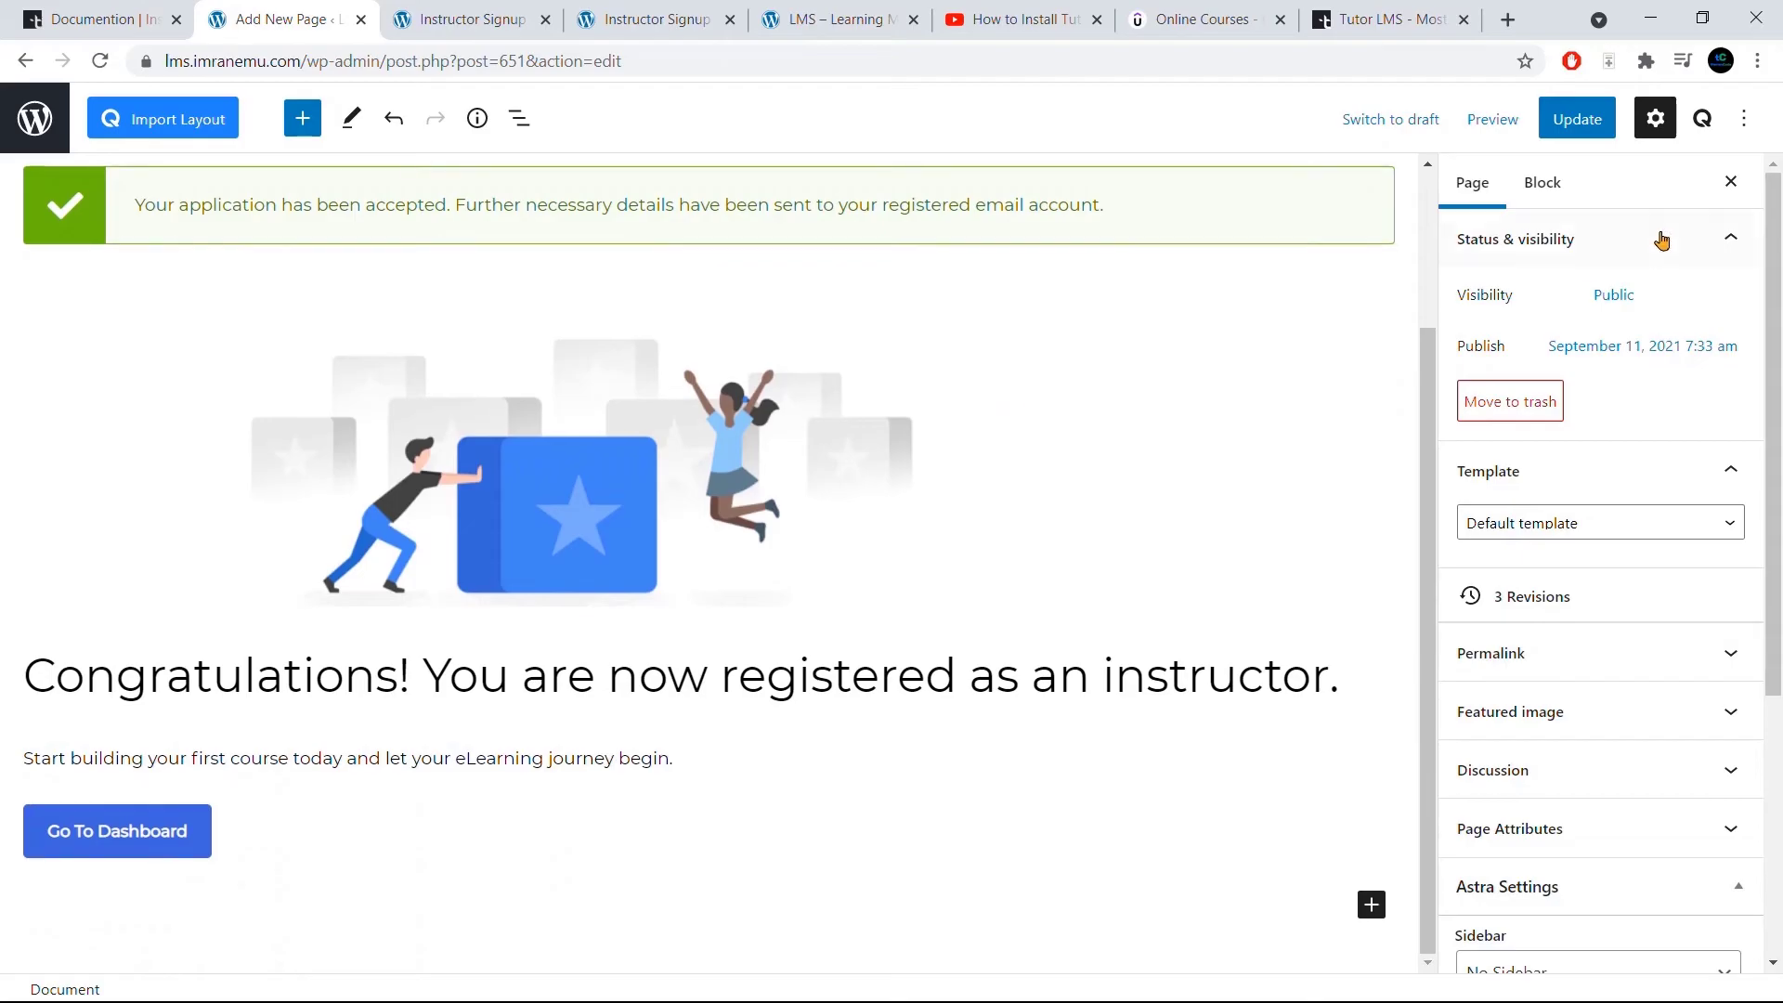
Update the Instructor Signup page and open its live view in a new tab
left_click(1577, 118)
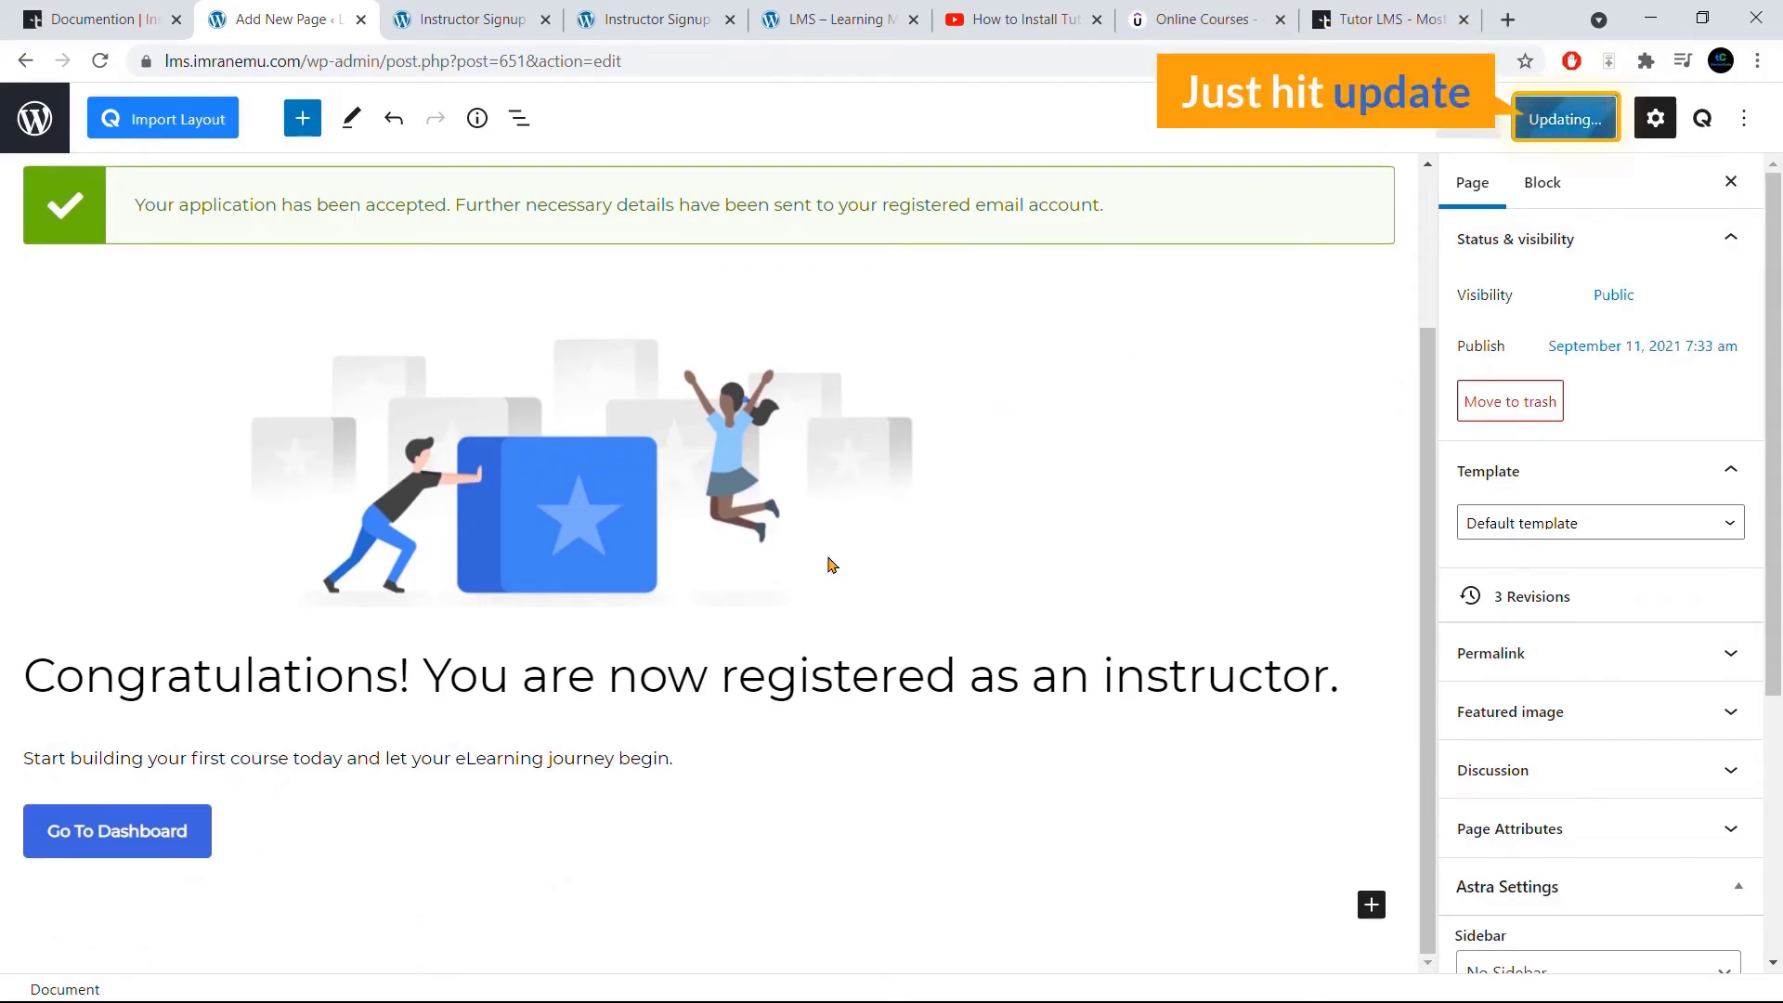
right_click(215, 928)
left_click(320, 721)
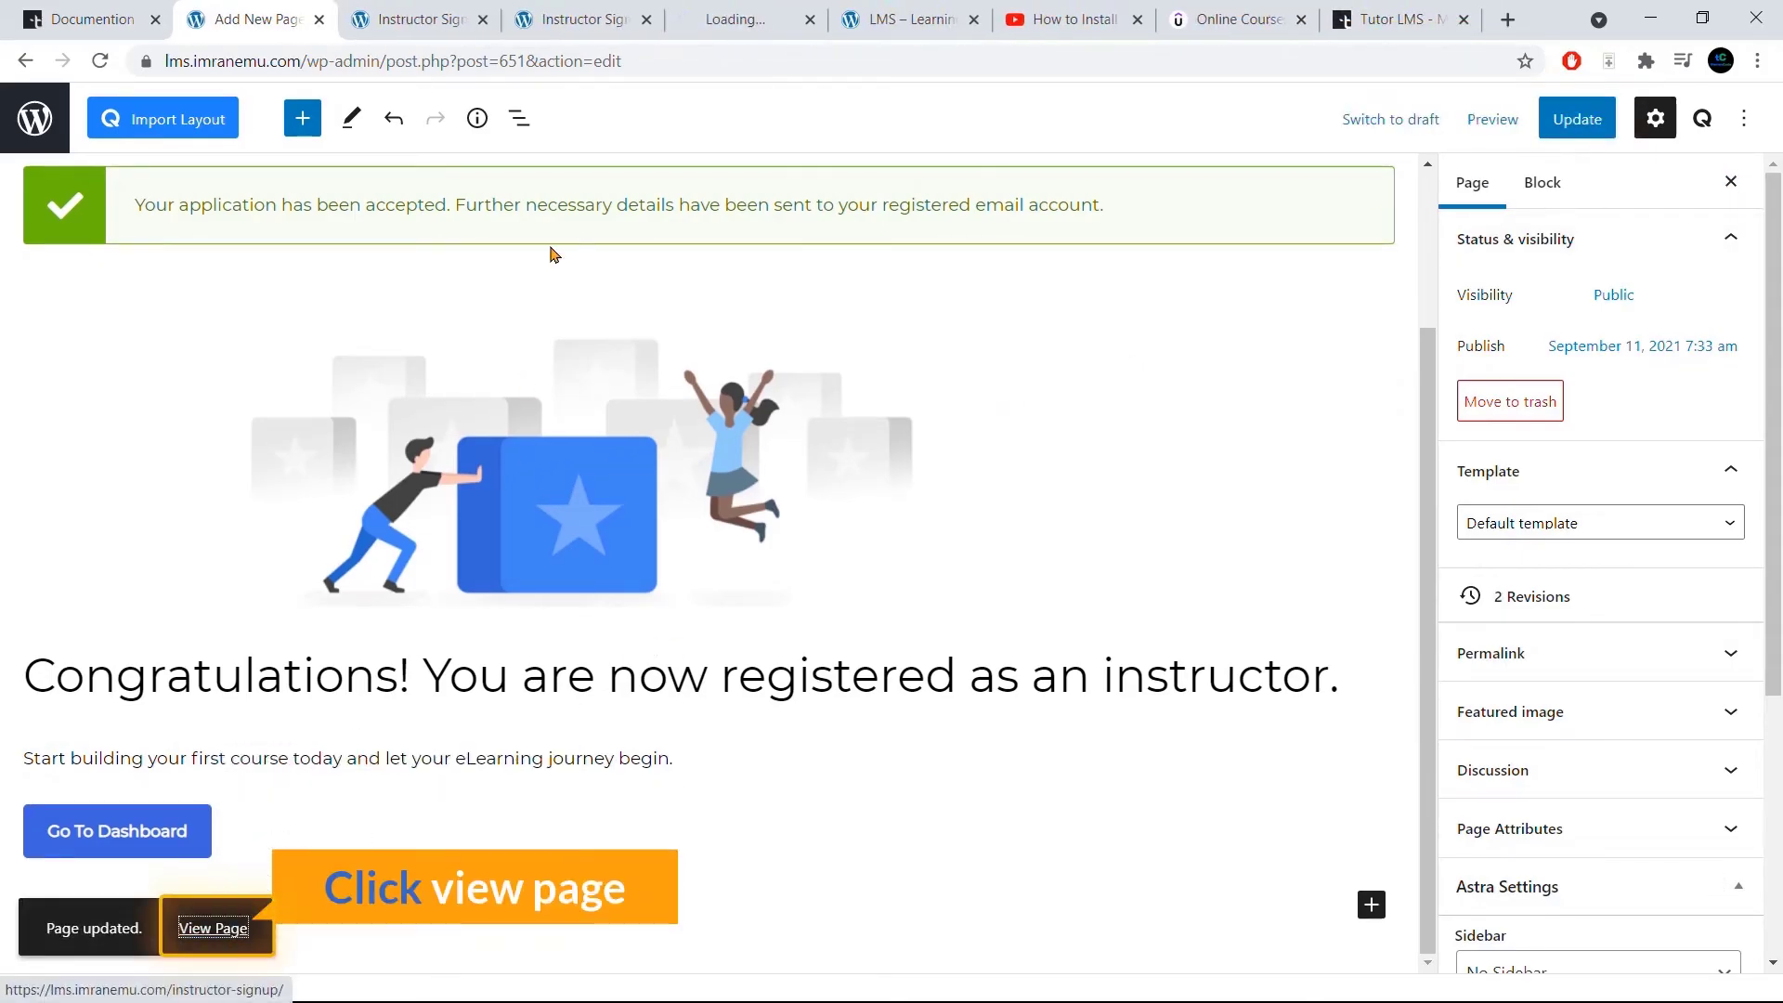
Copy the live Instructor Signup page's web address from the address bar
left_click(738, 18)
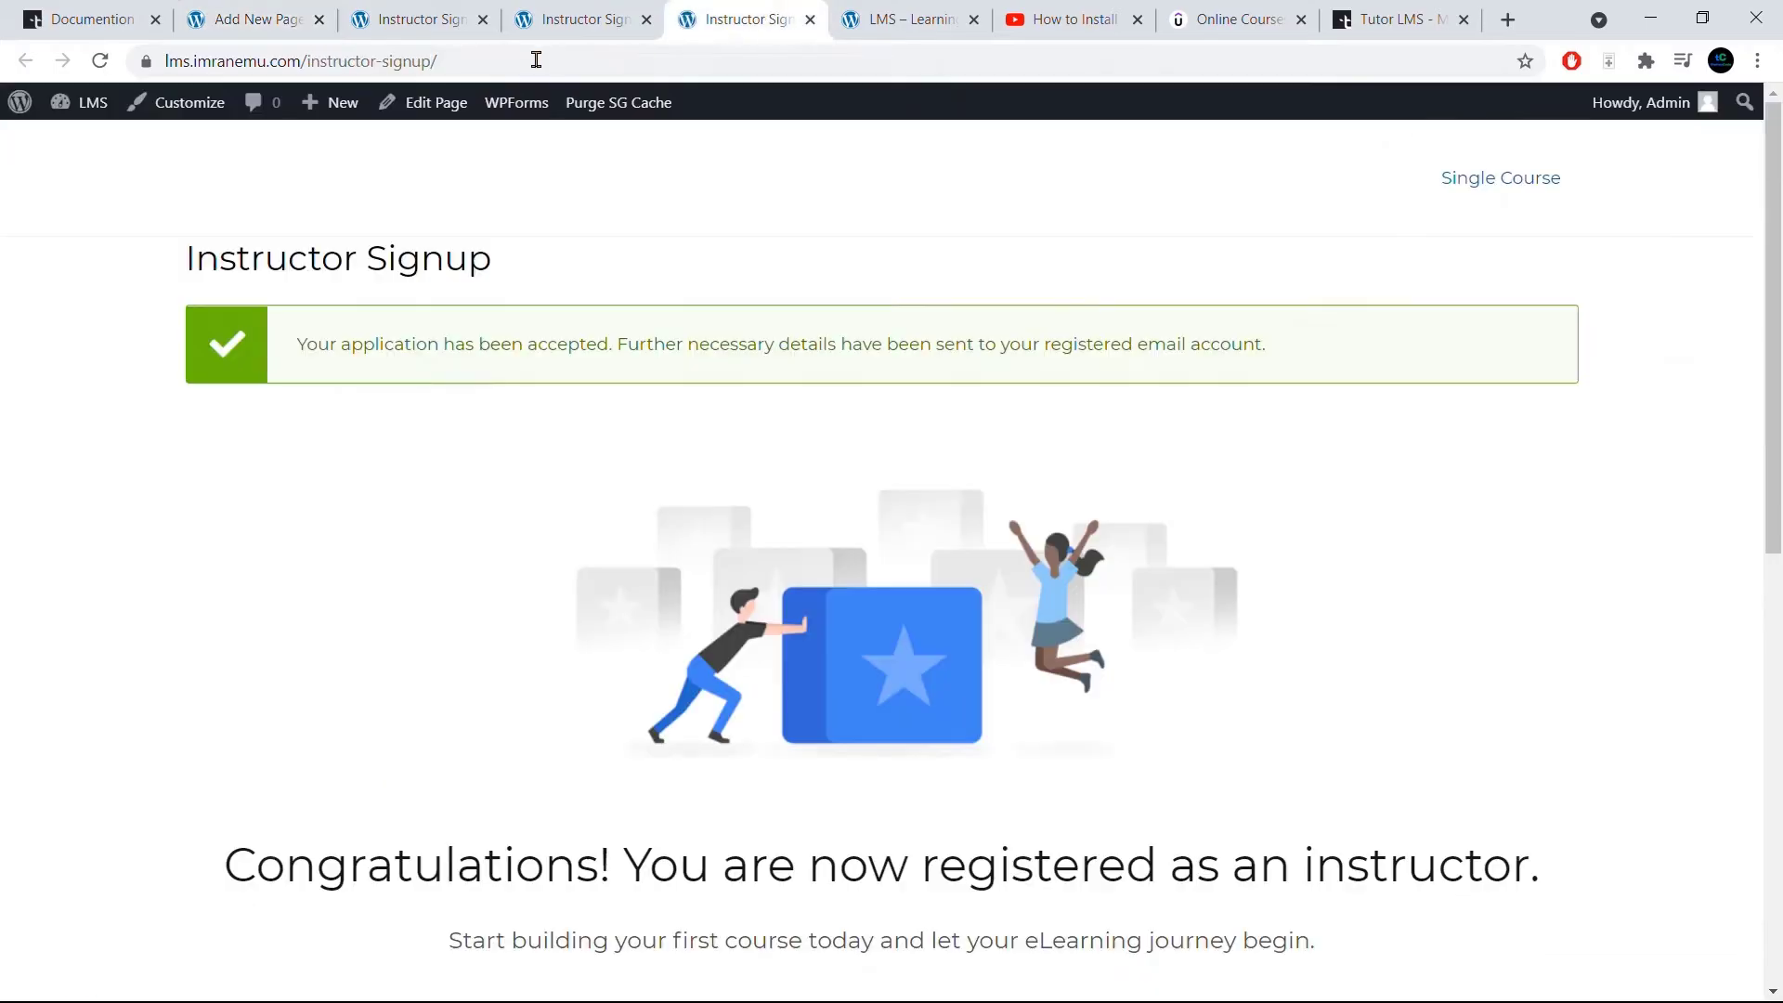
left_click(402, 61)
right_click(402, 67)
left_click(436, 179)
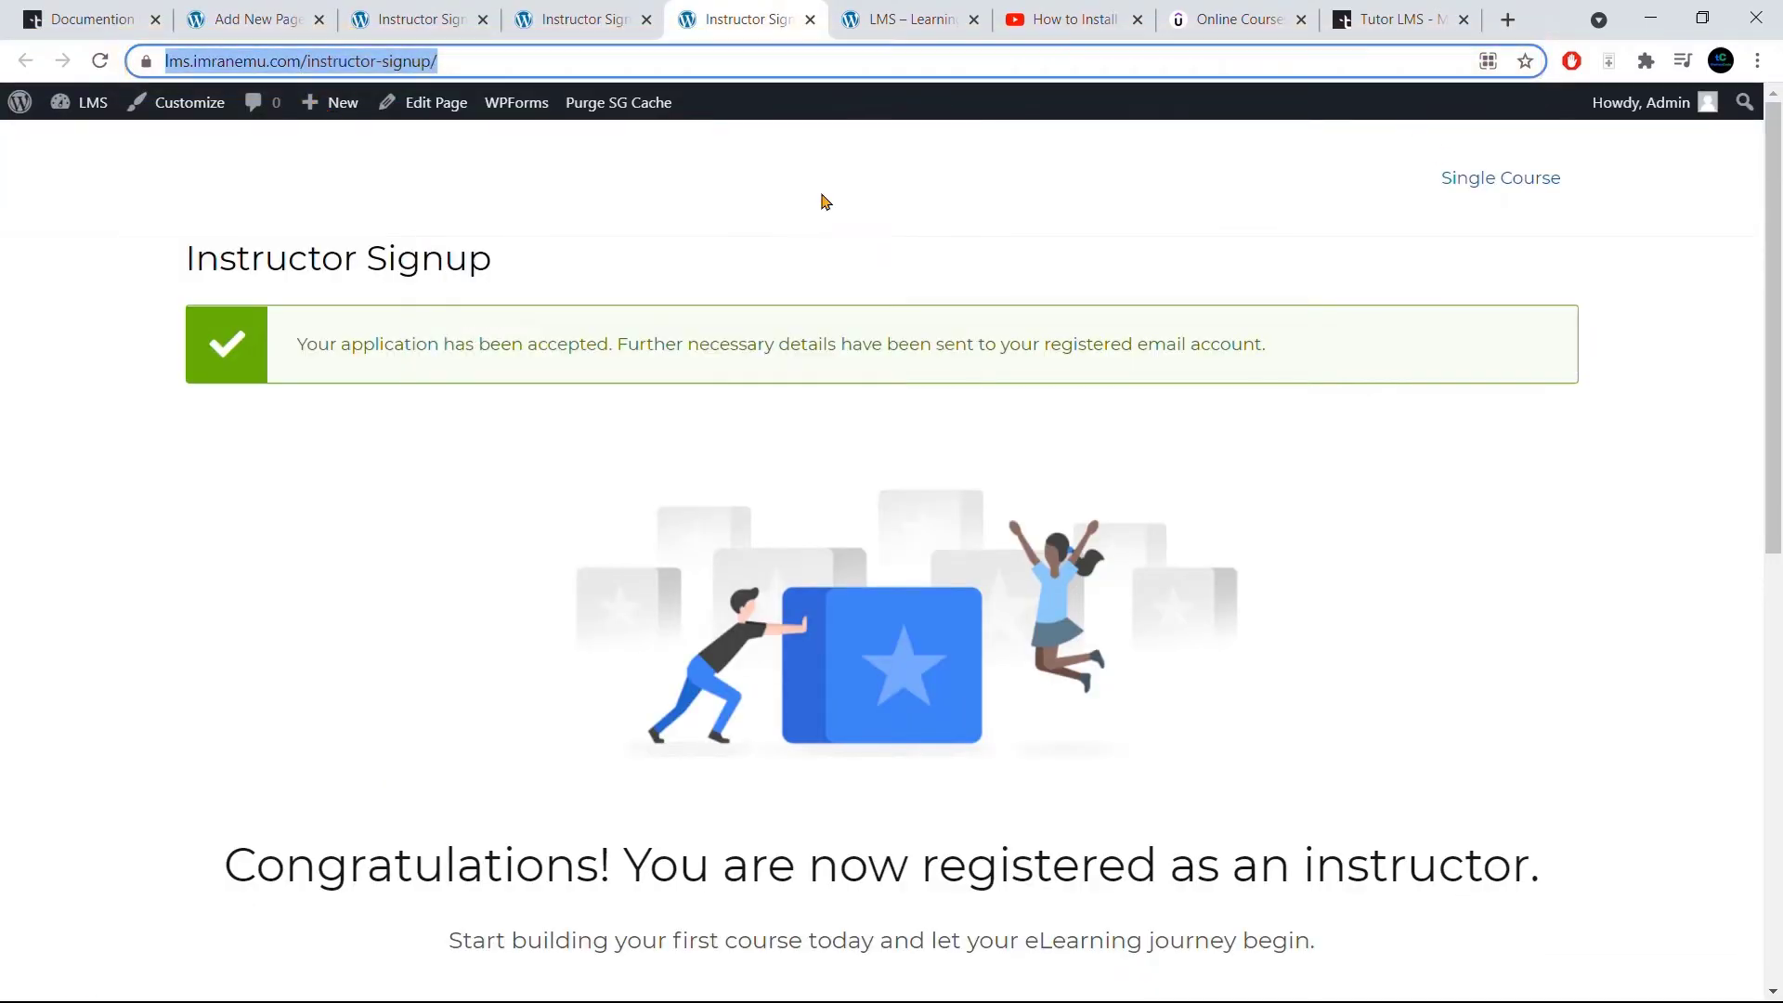
left_click(1757, 61)
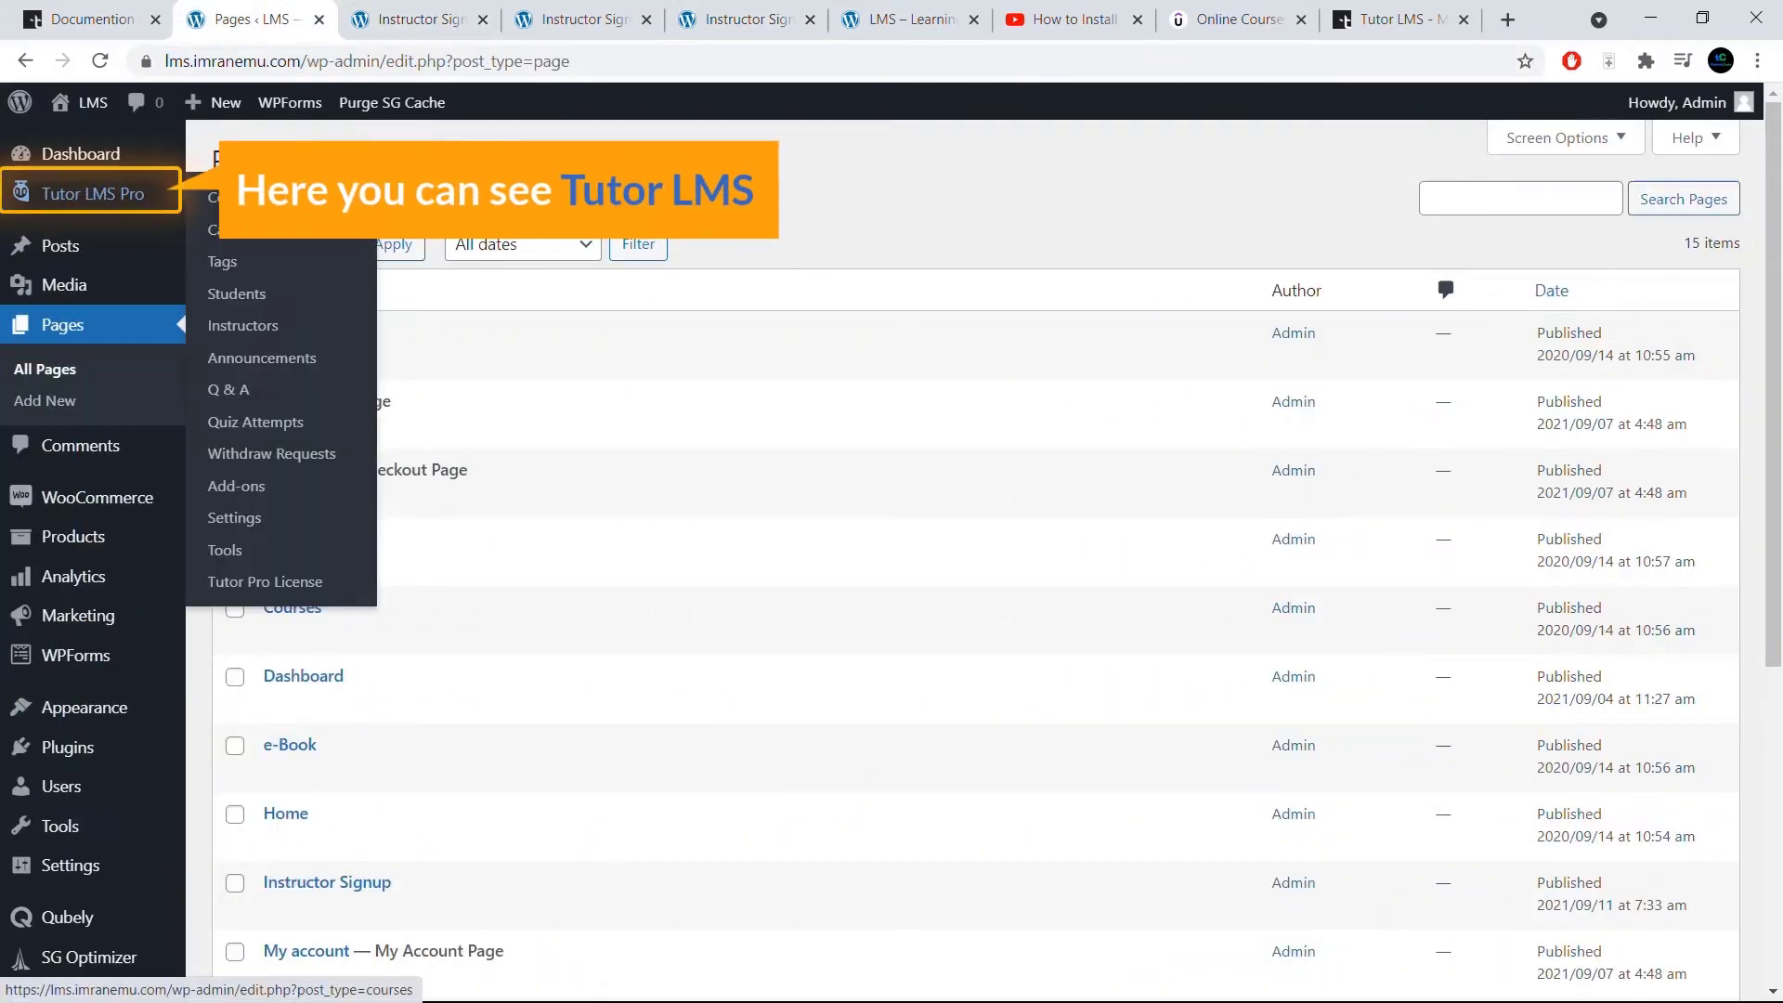
Choose Instructor Signup as the Tutor LMS Instructor Registration Page and save settings
left_click(242, 526)
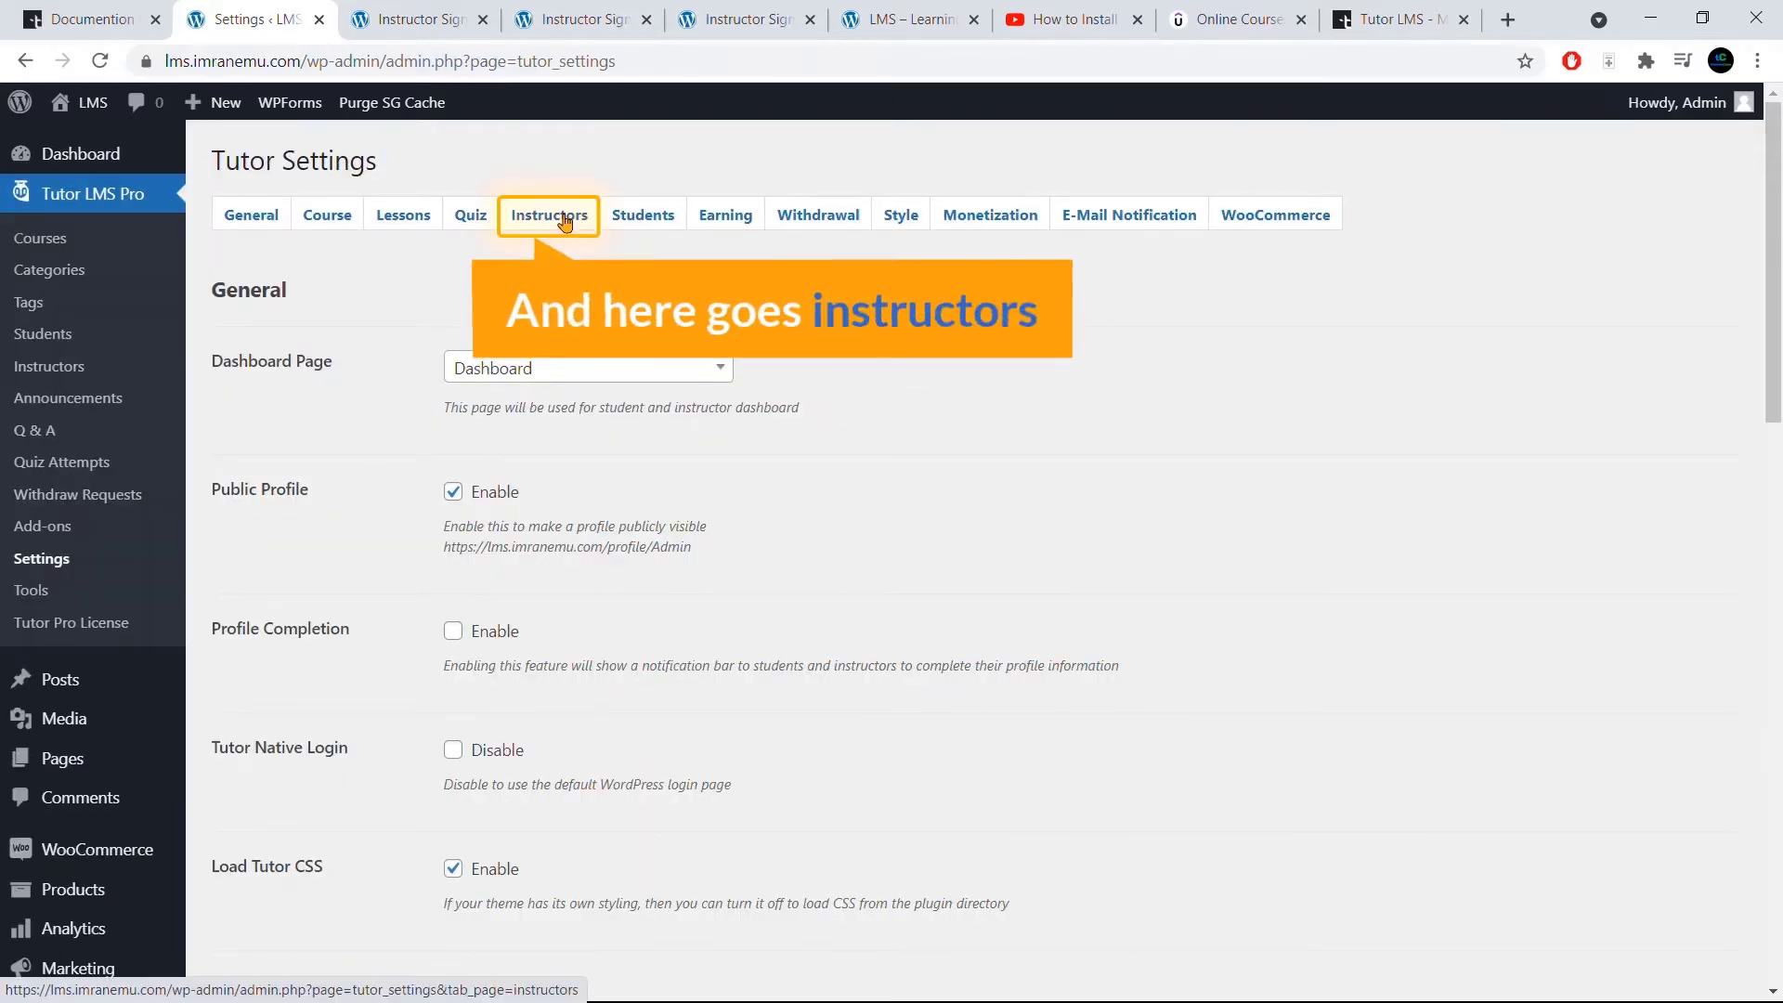
left_click(563, 218)
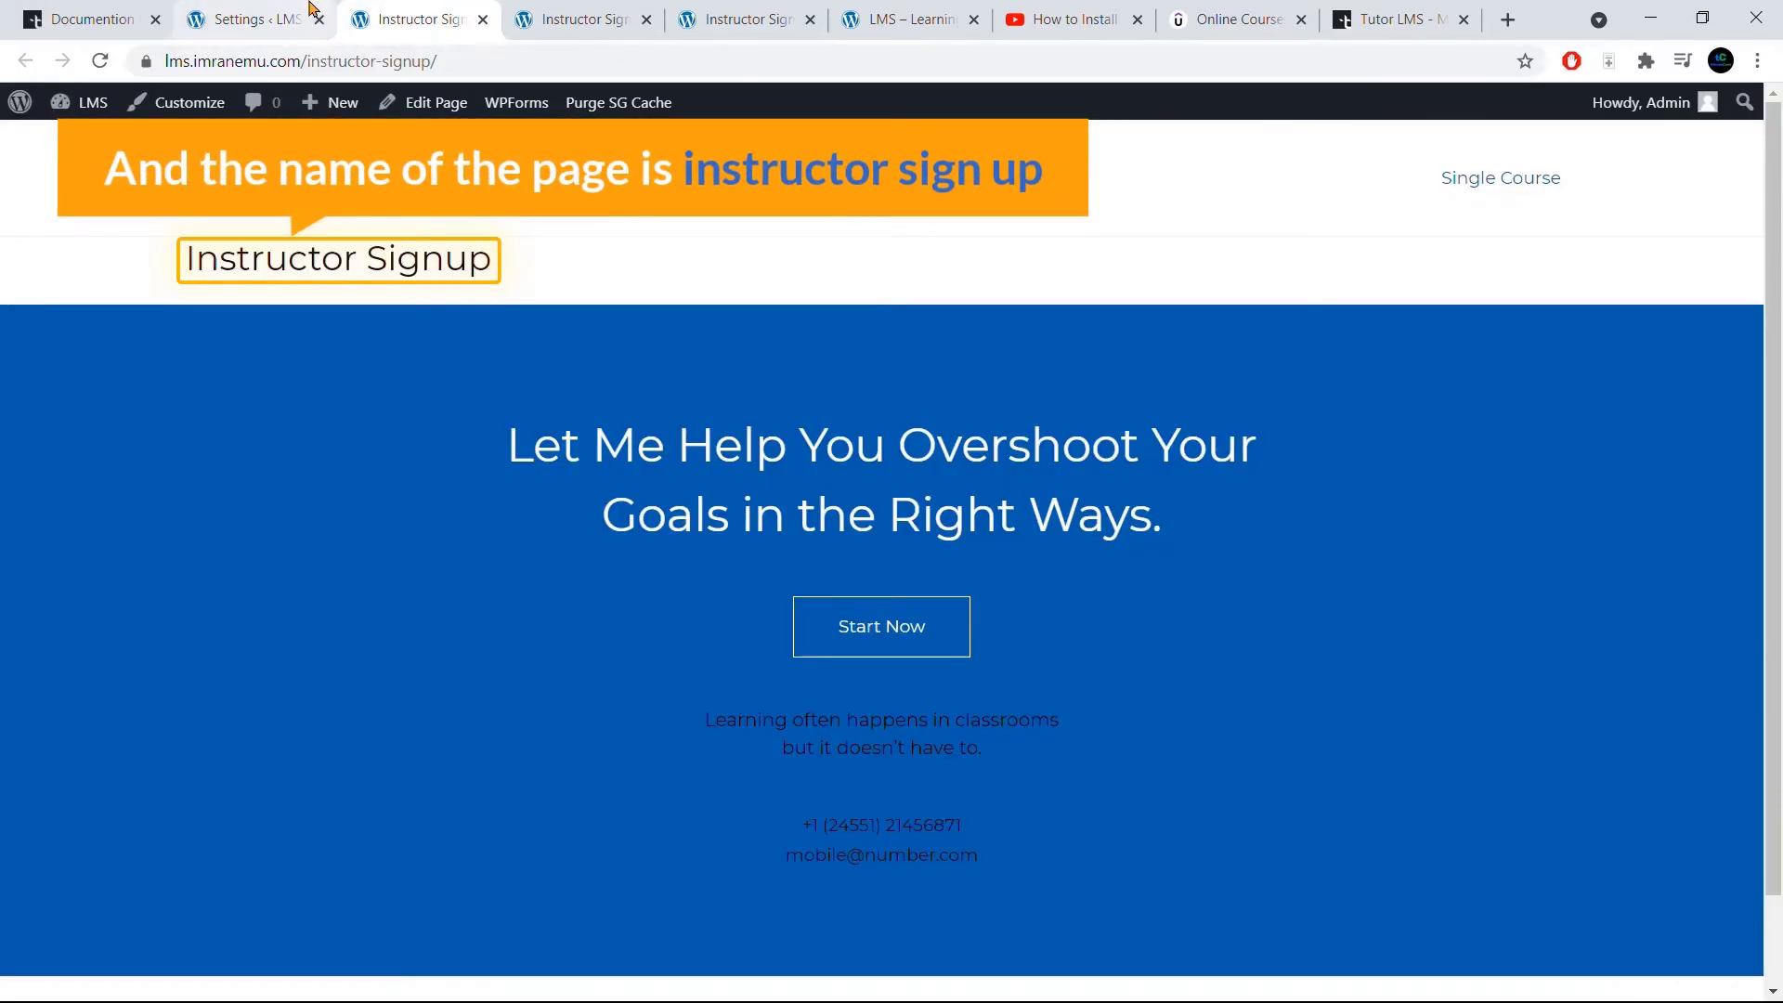
left_click(308, 11)
left_click(556, 371)
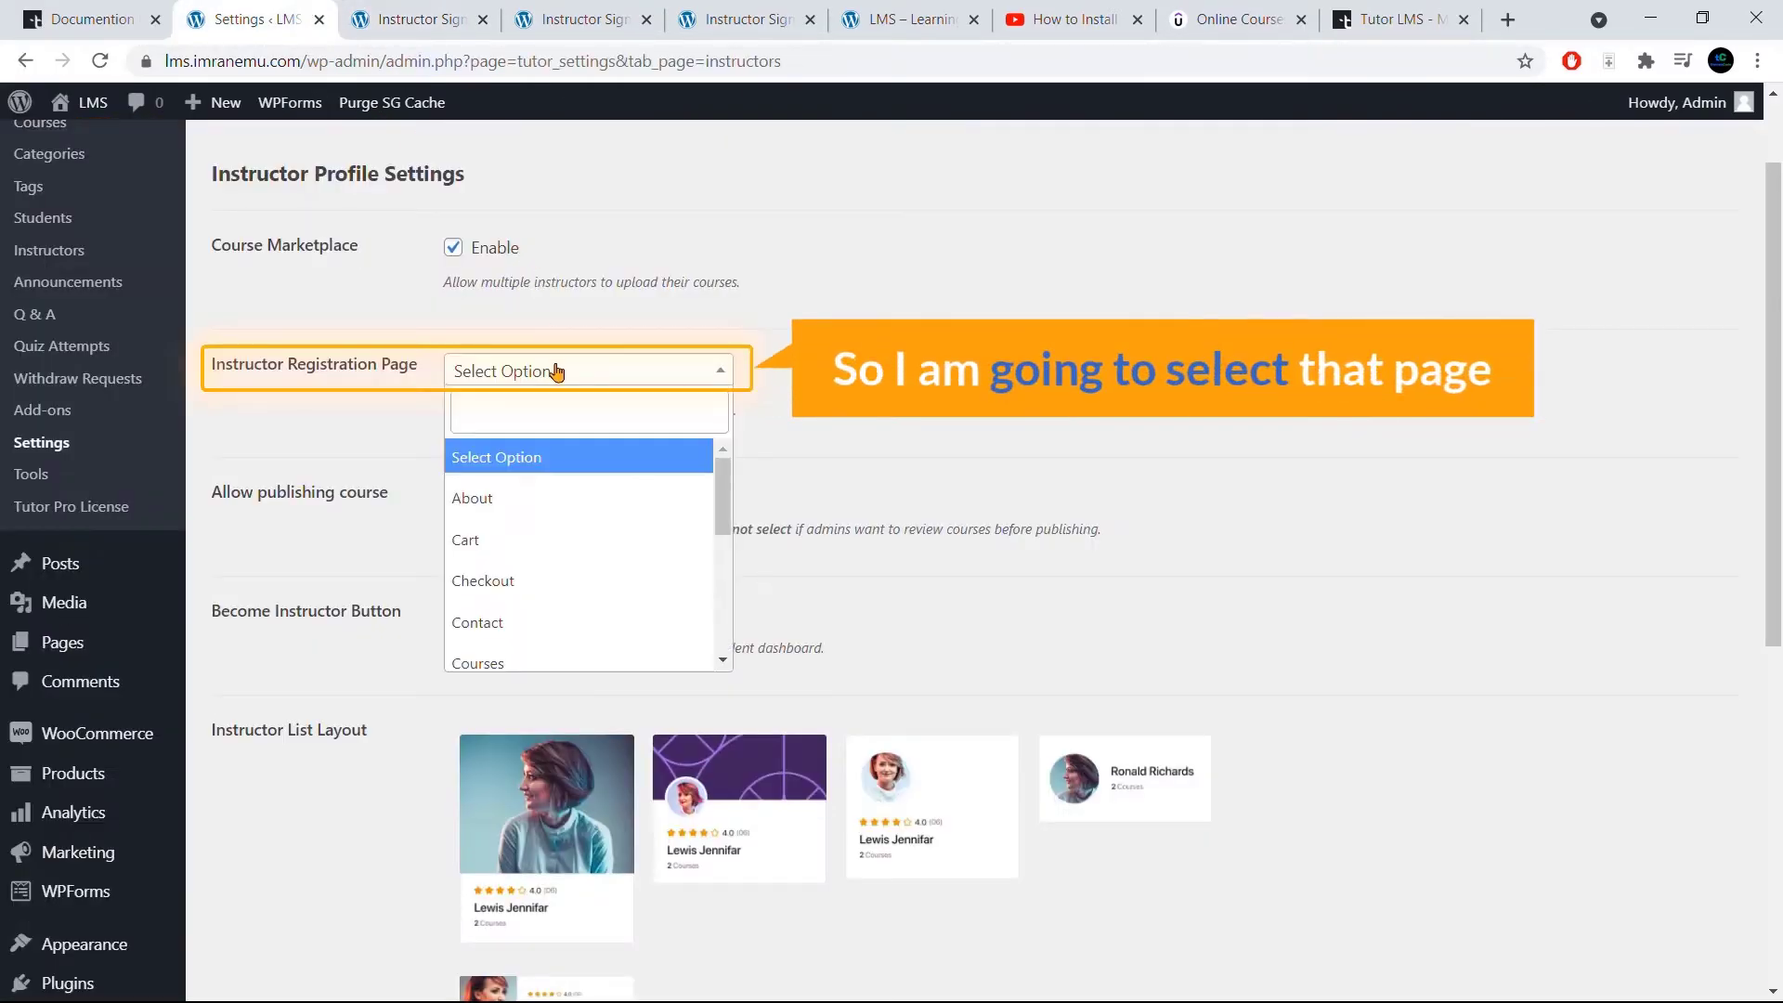
scroll(547, 517, "down", 3)
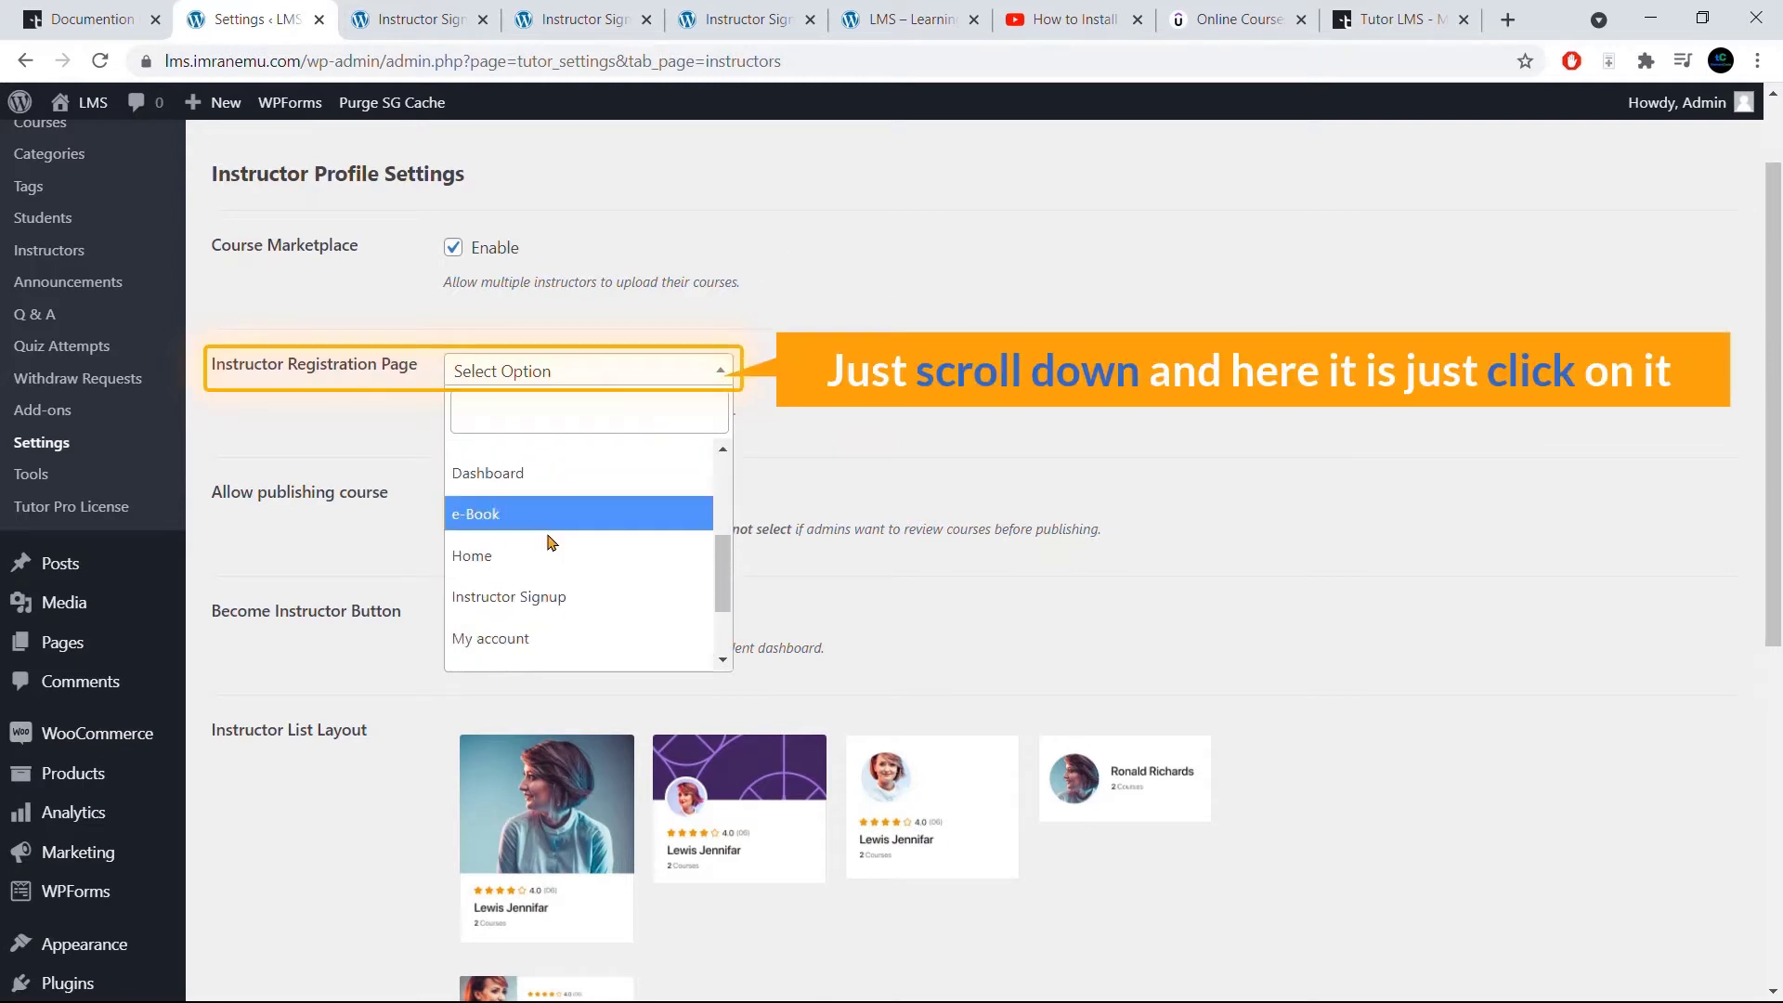
left_click(526, 606)
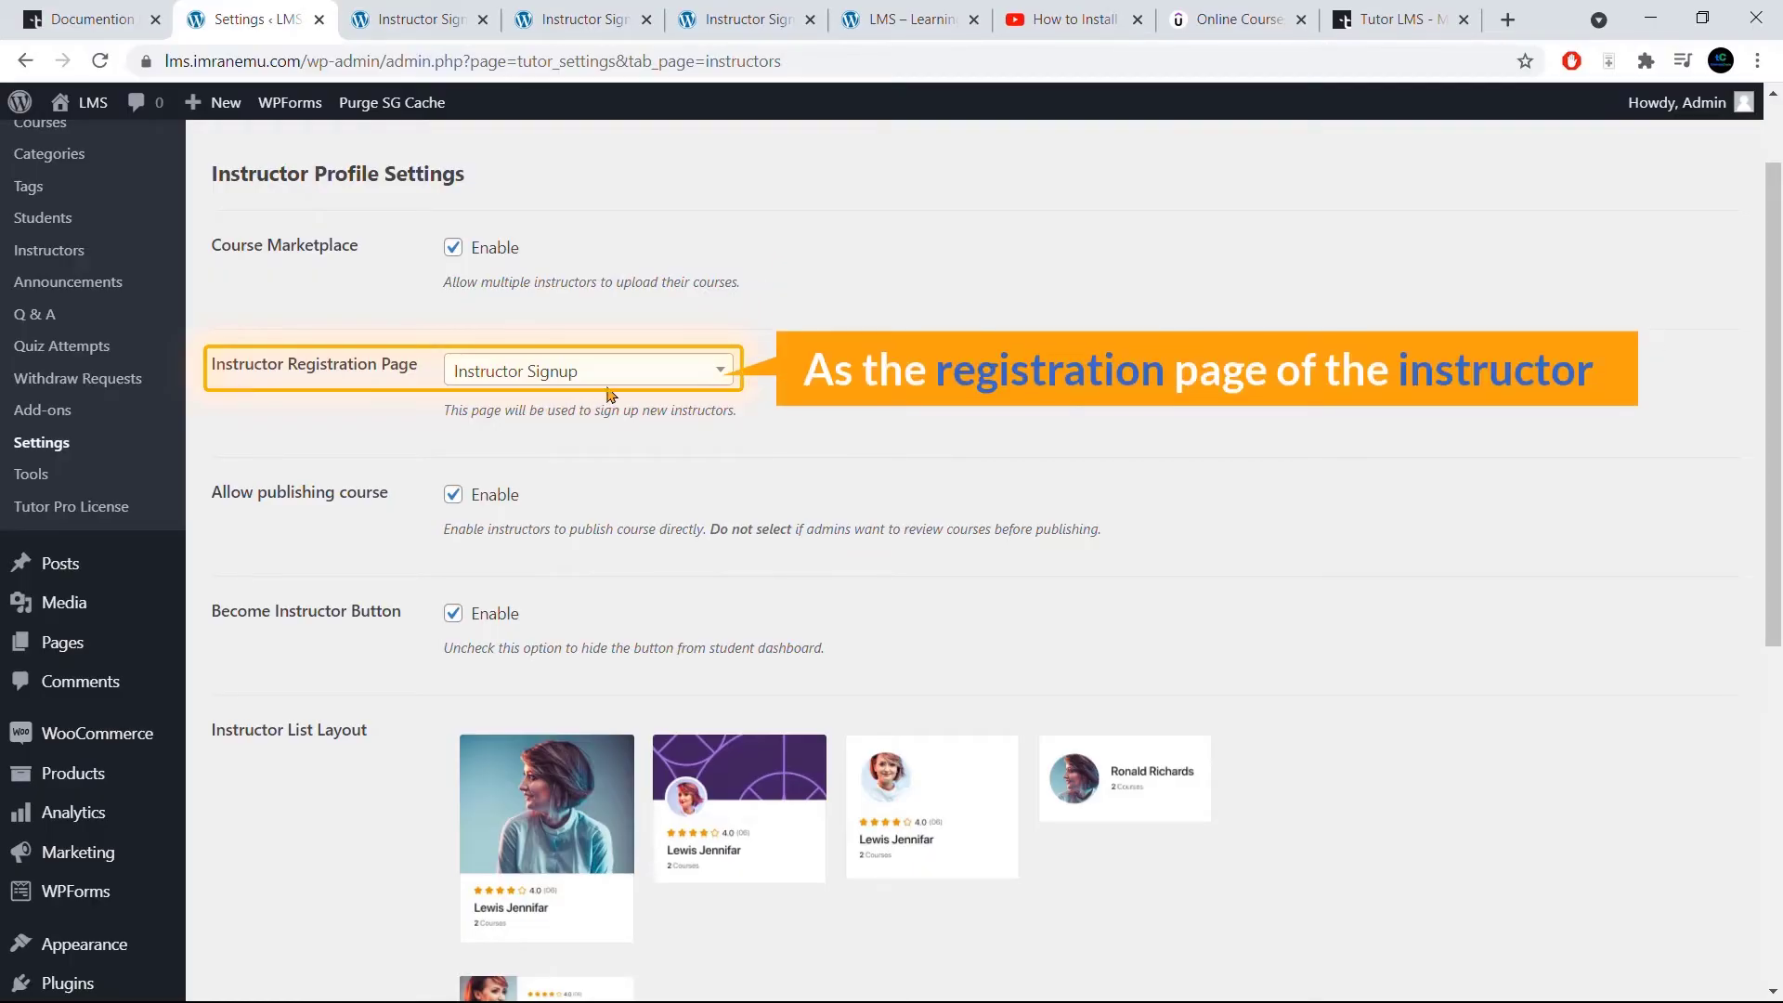
scroll(608, 390, "down", 2)
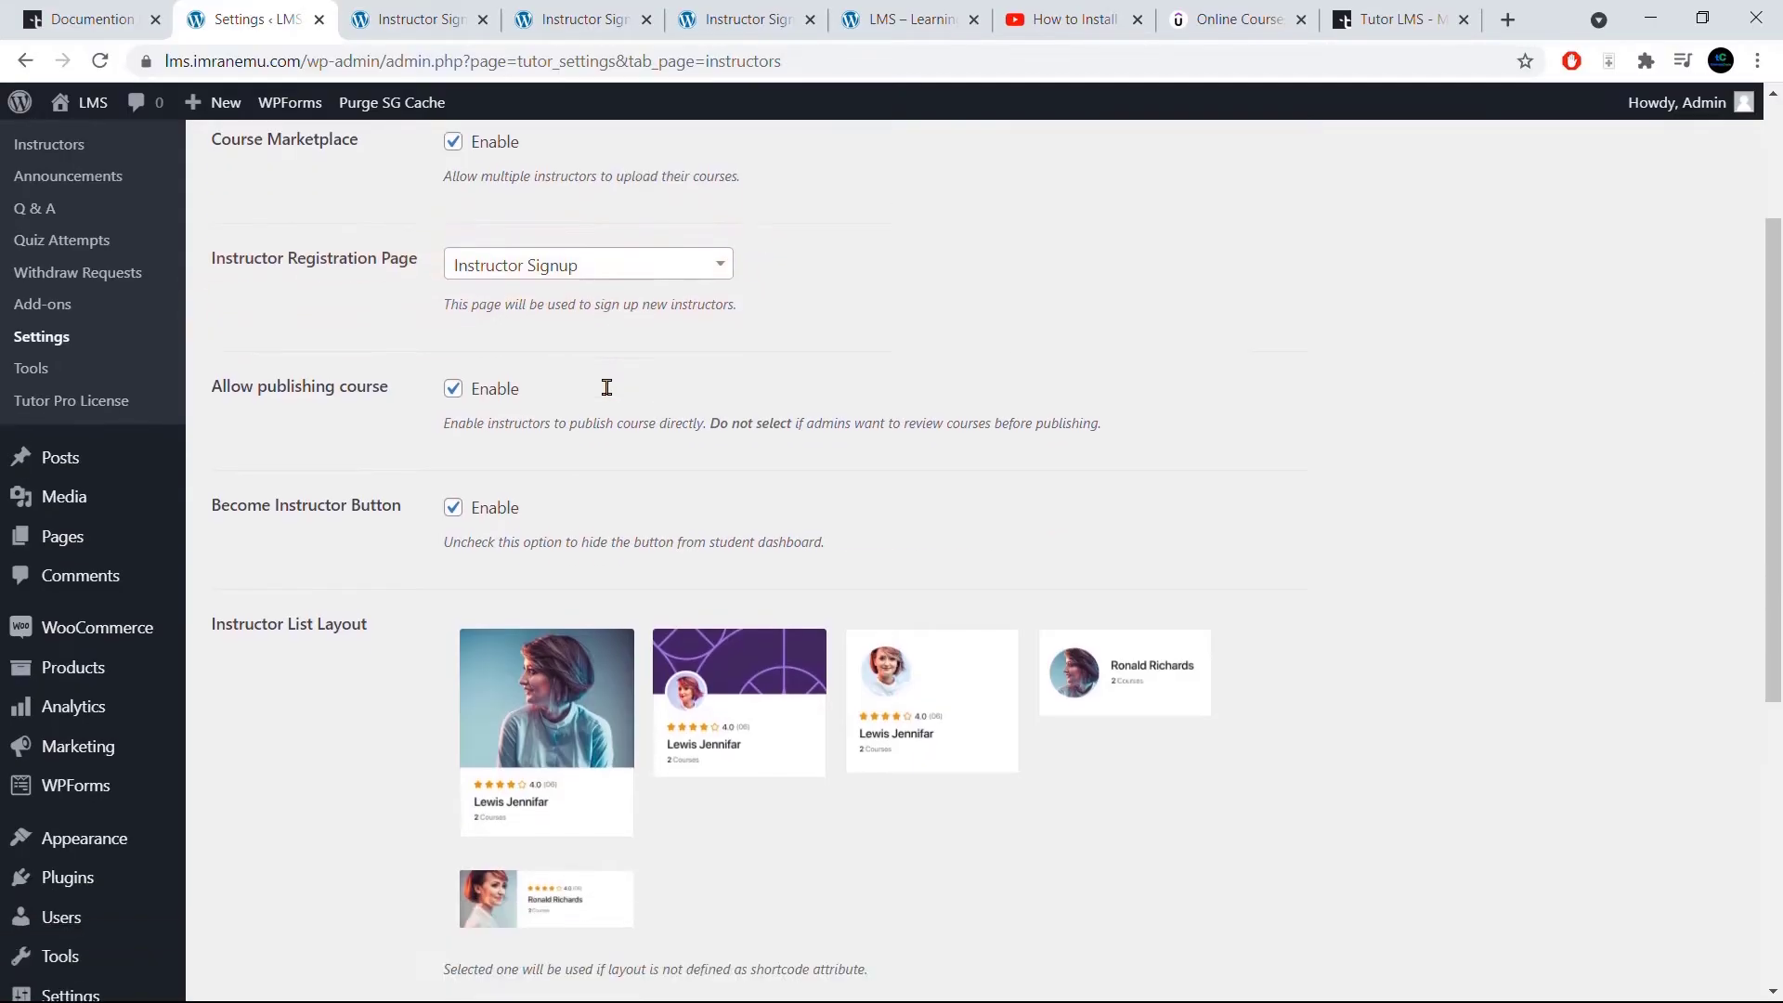
scroll(605, 386, "down", 1)
scroll(576, 402, "down", 2)
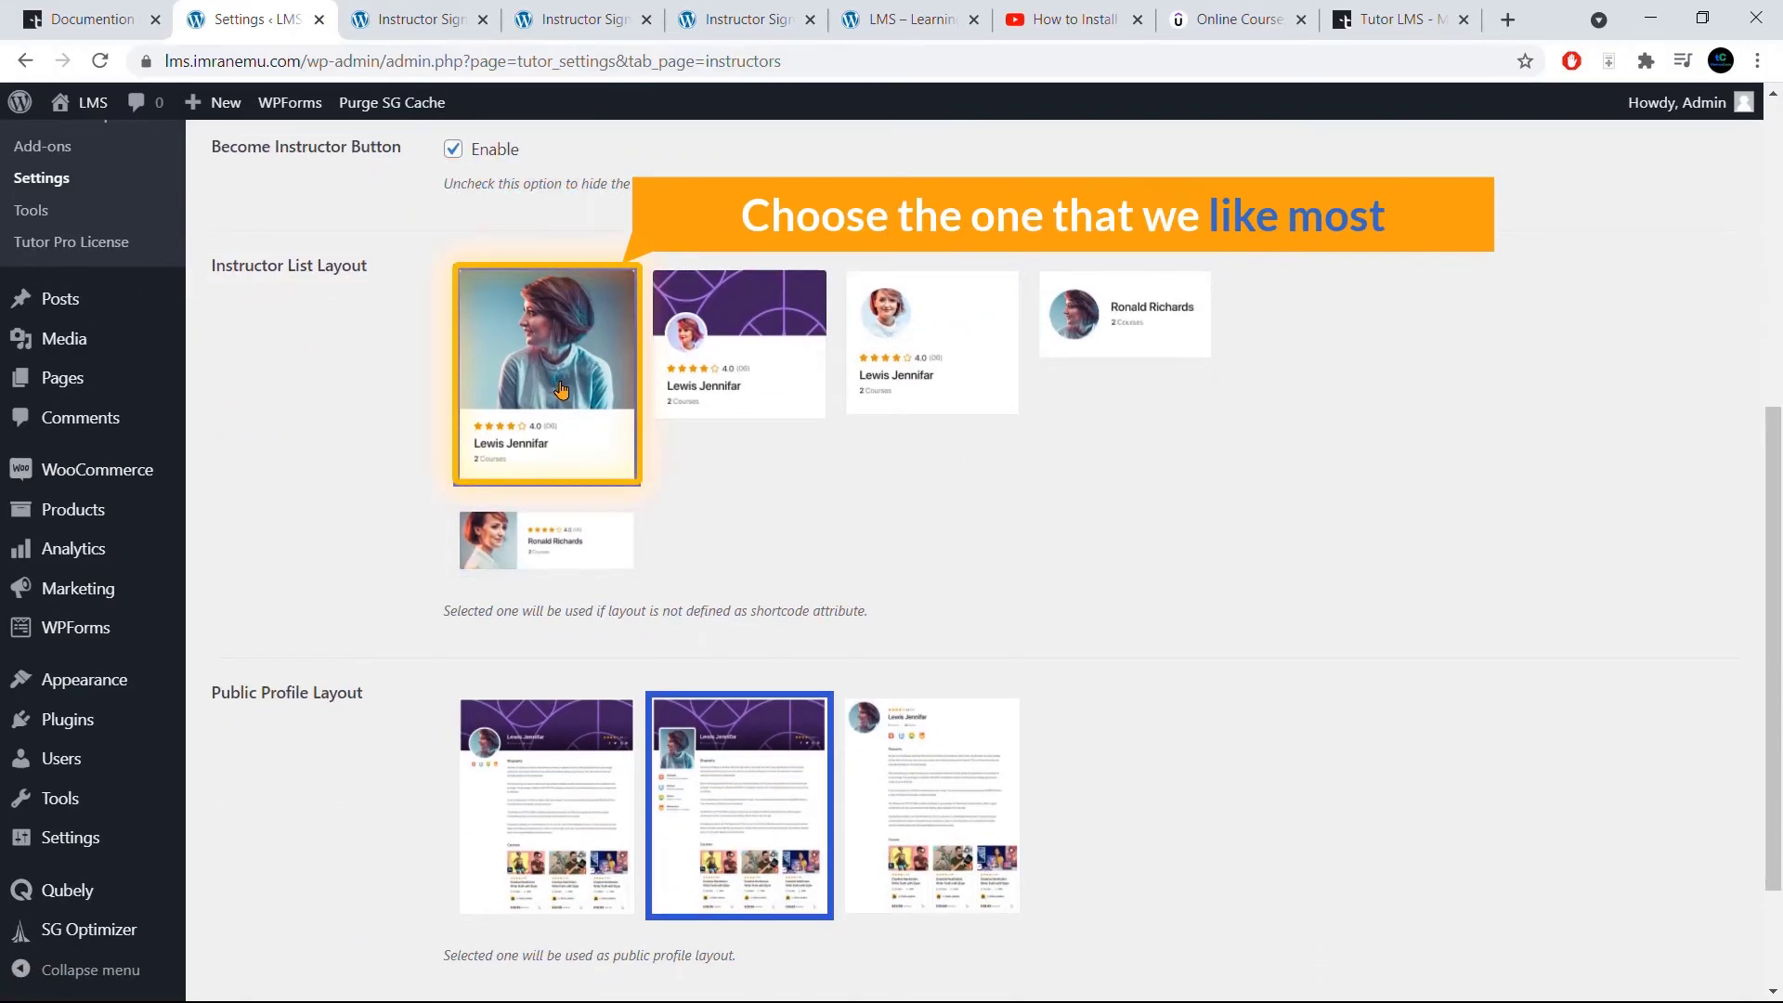
scroll(777, 545, "down", 2)
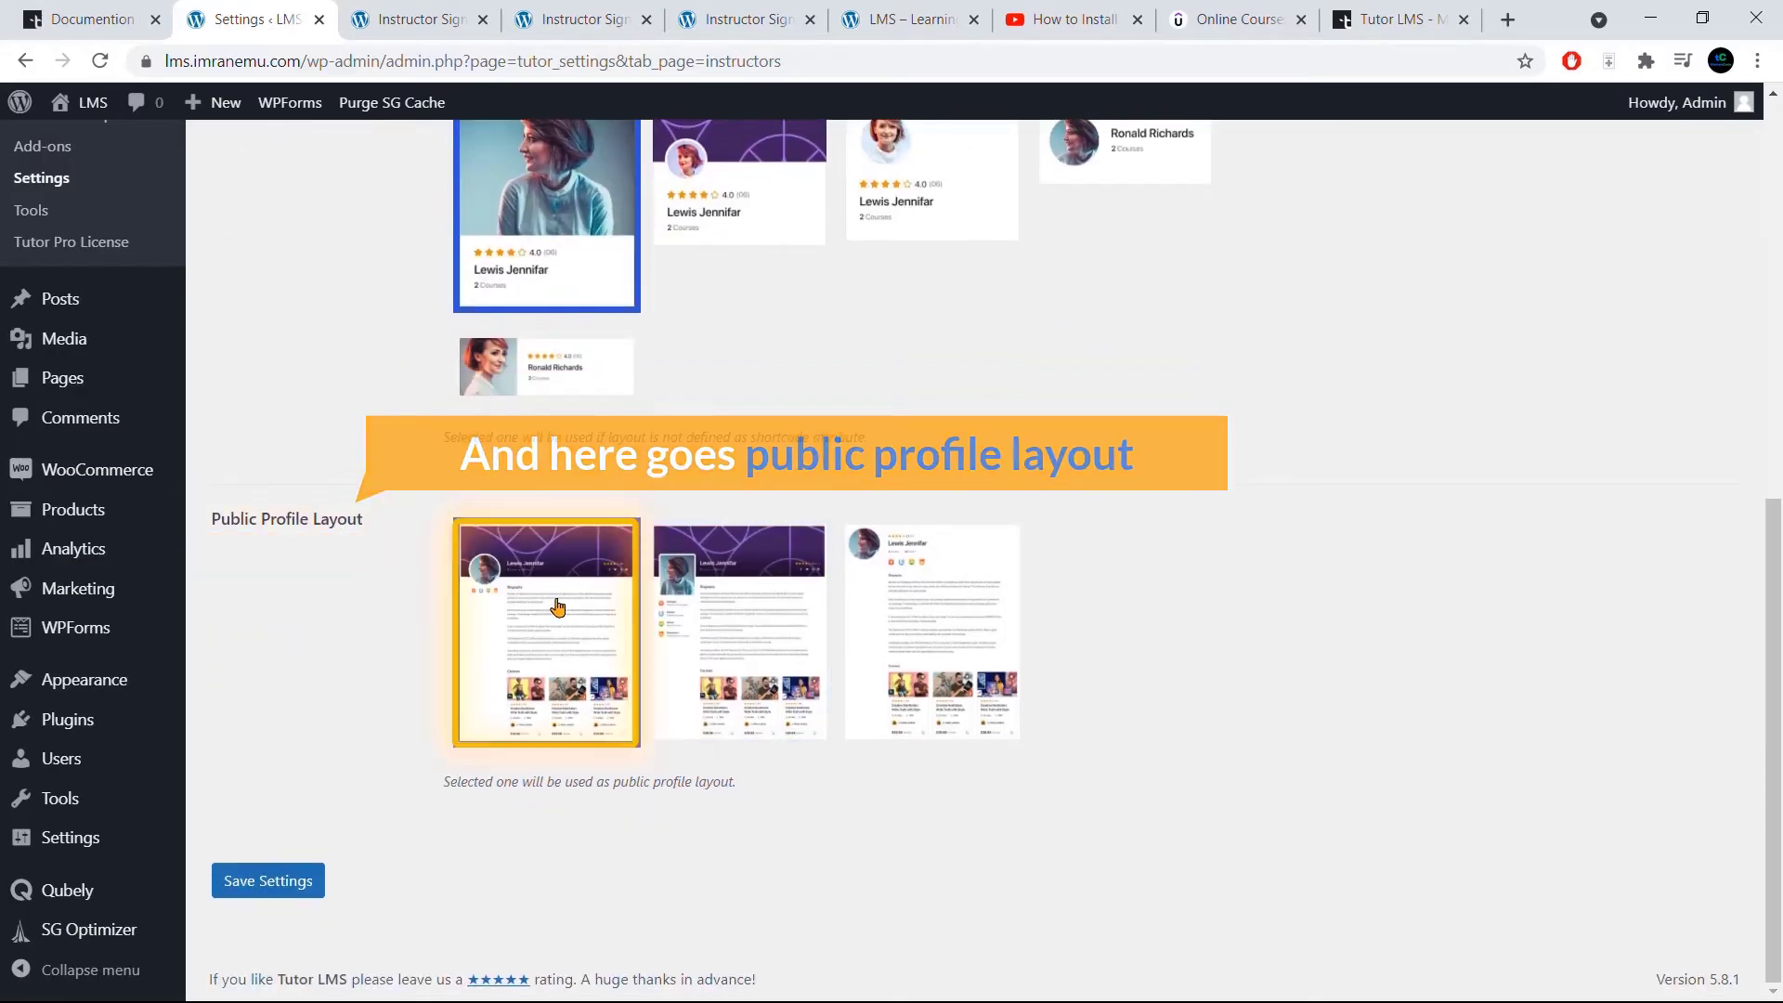
left_click(276, 886)
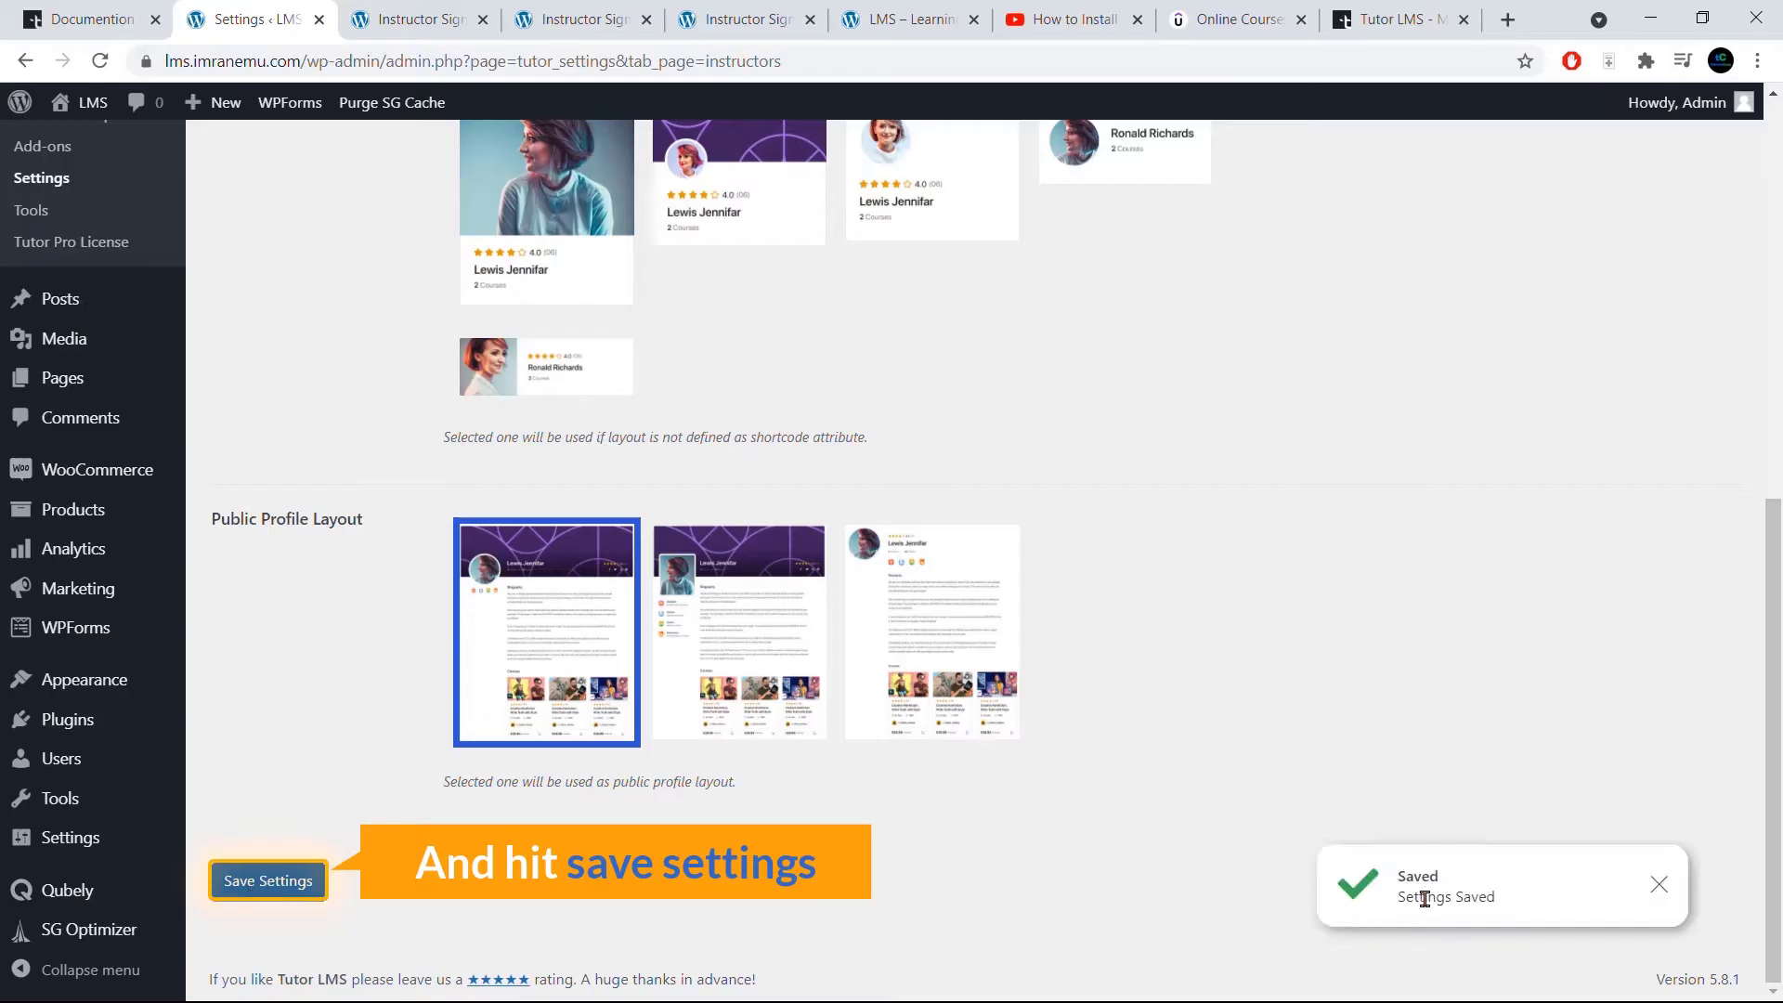
Scroll back up and check the live Instructor Signup page tab
scroll(913, 617, "up", 5)
scroll(763, 371, "up", 4)
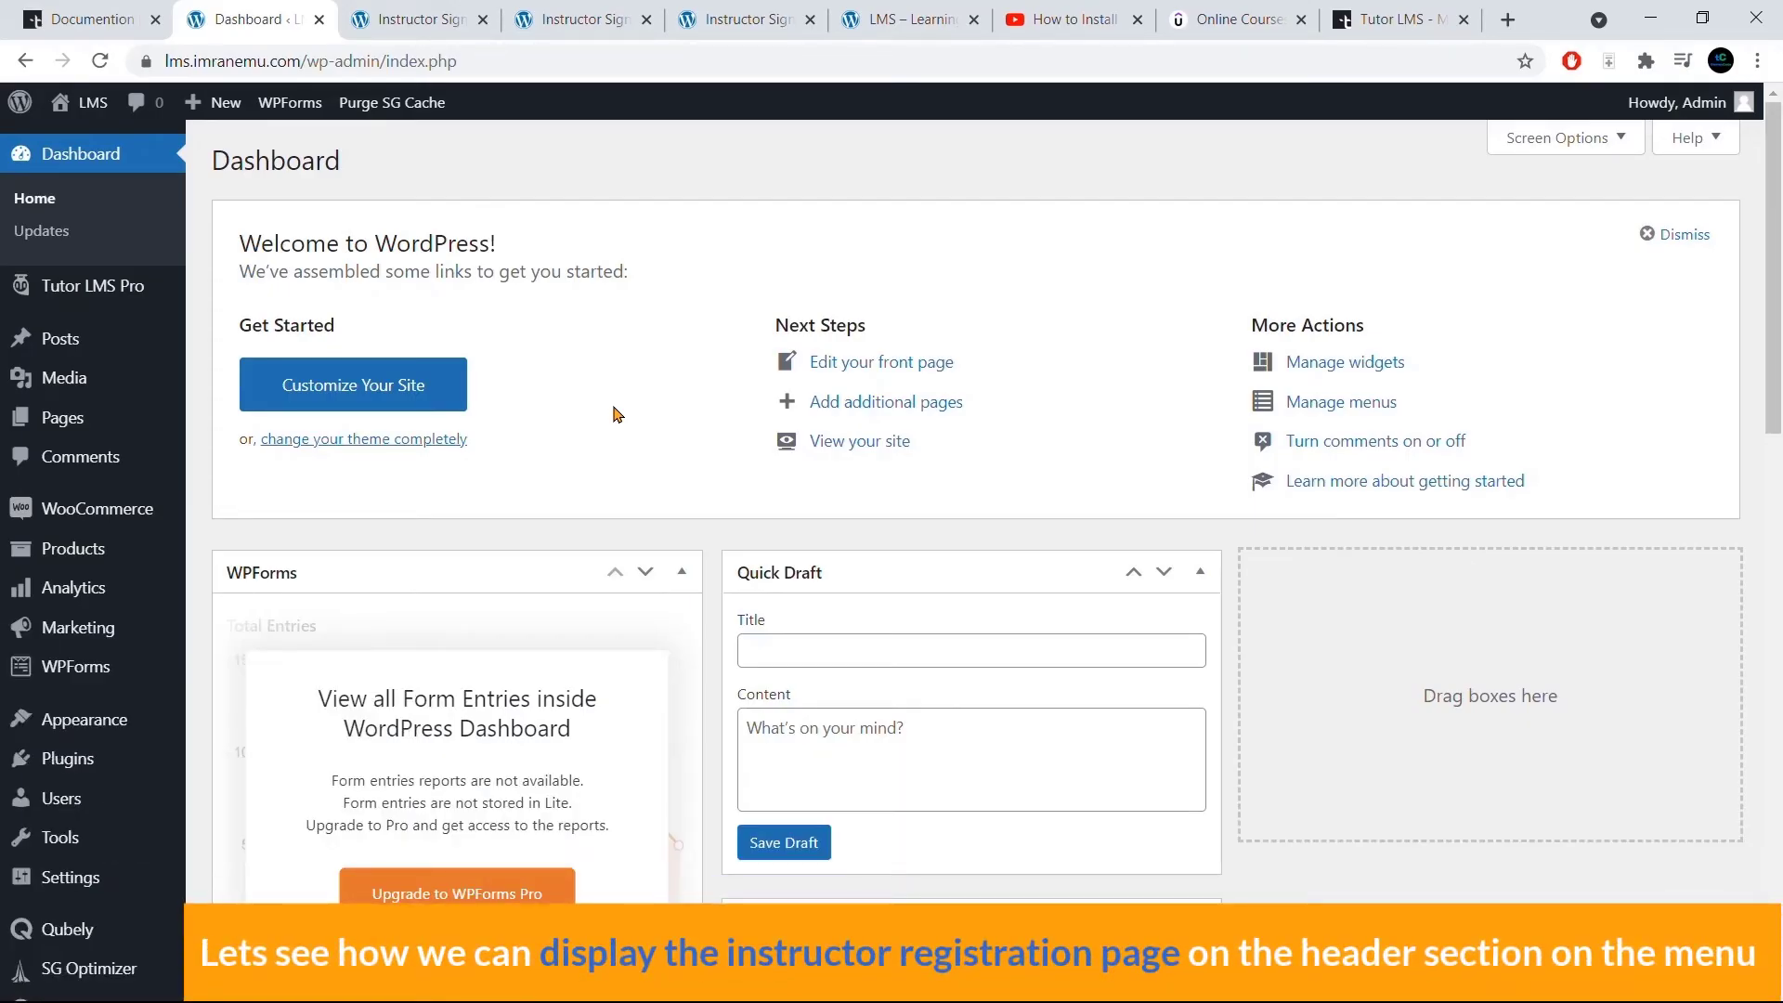
left_click(422, 11)
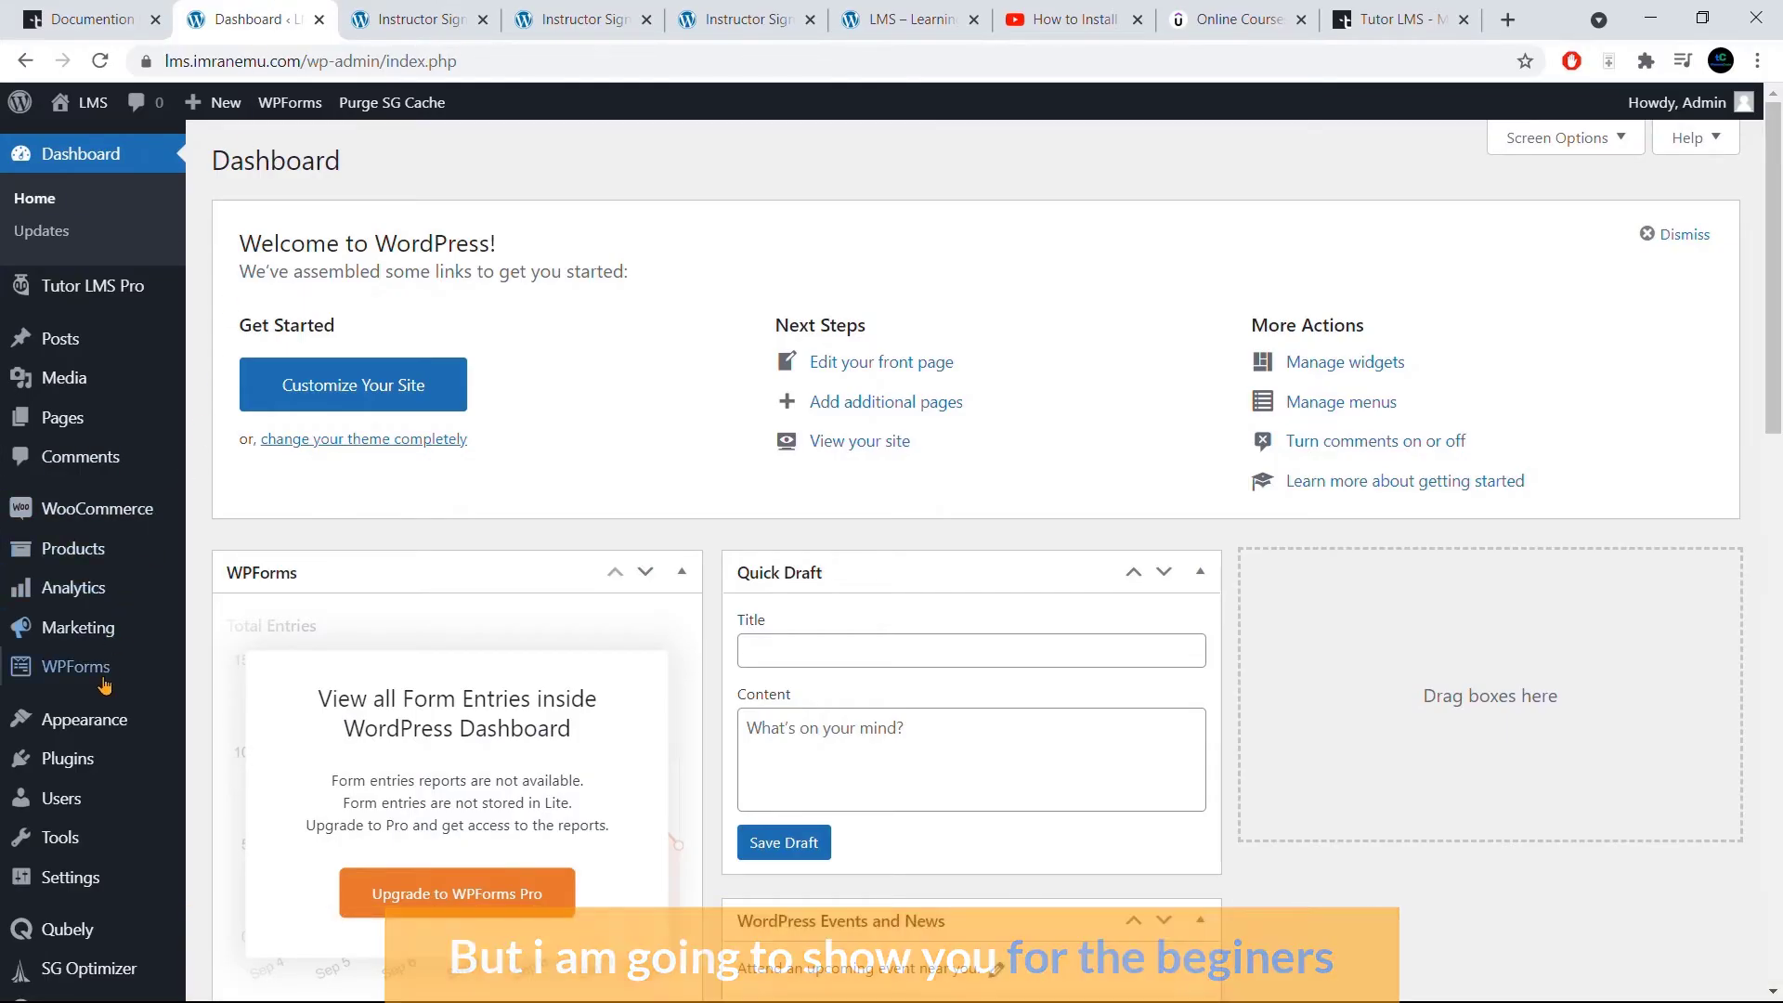
mouse_move(84, 718)
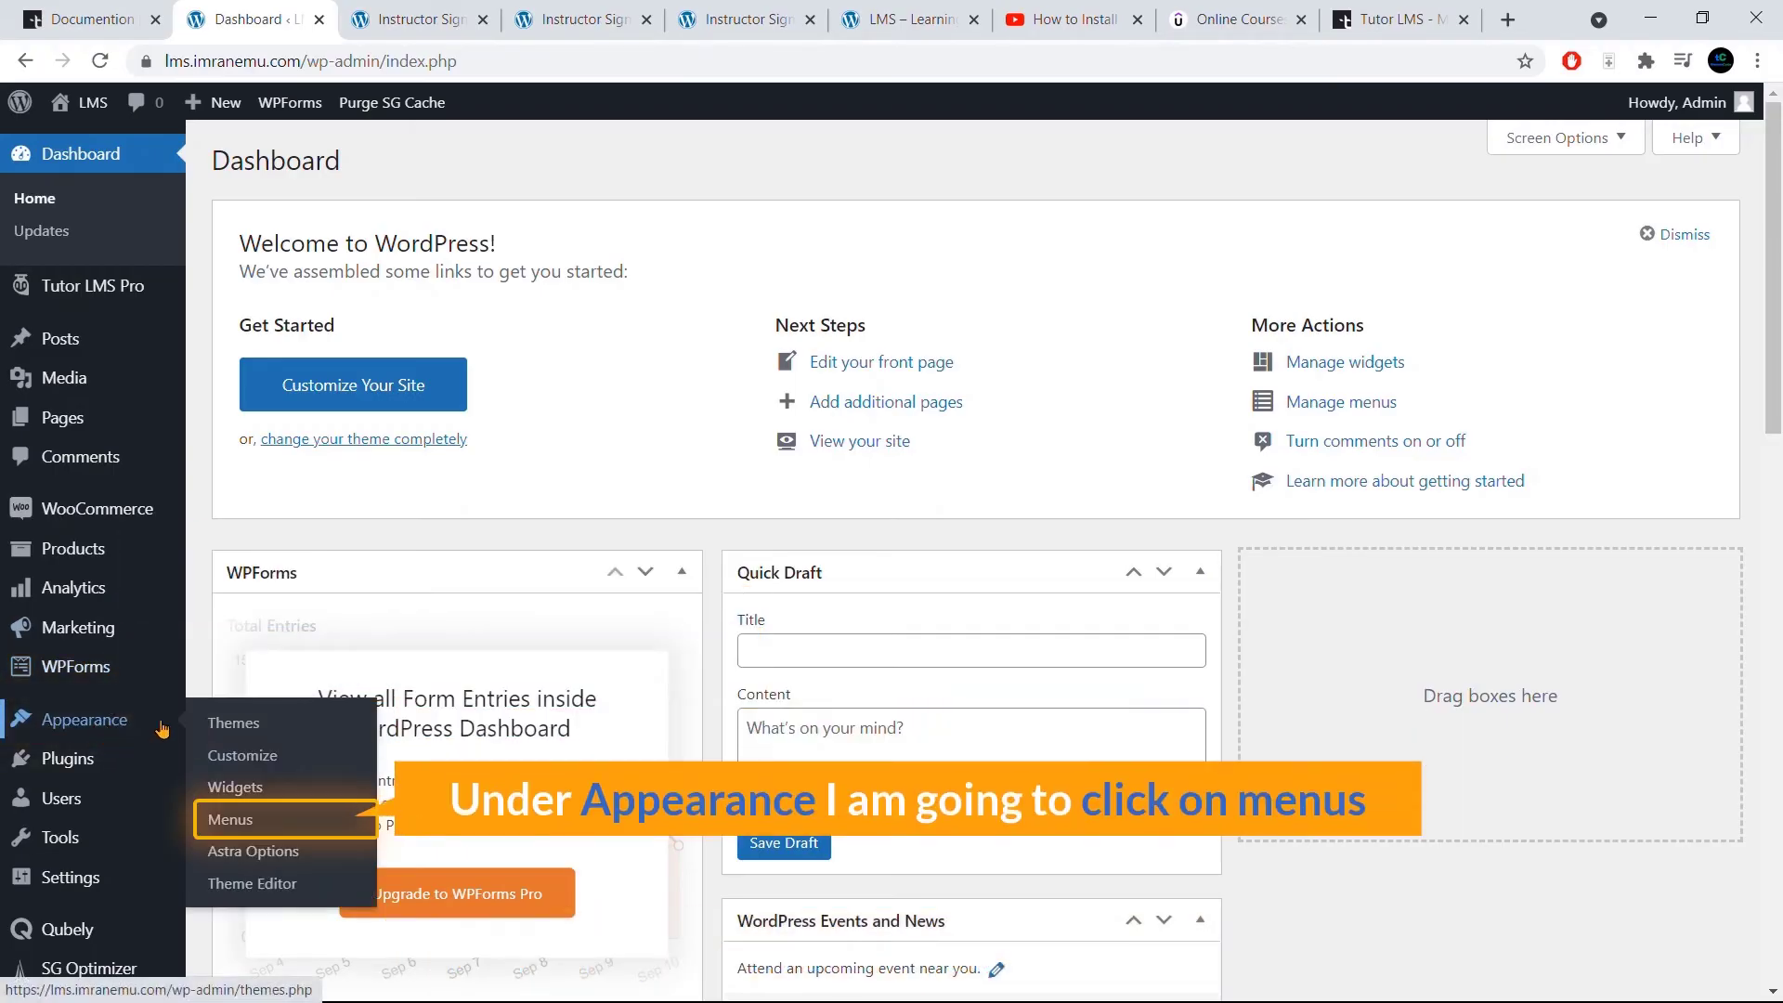
Select the Primary menu, add the Instructor Signup page, and save the menu
left_click(232, 825)
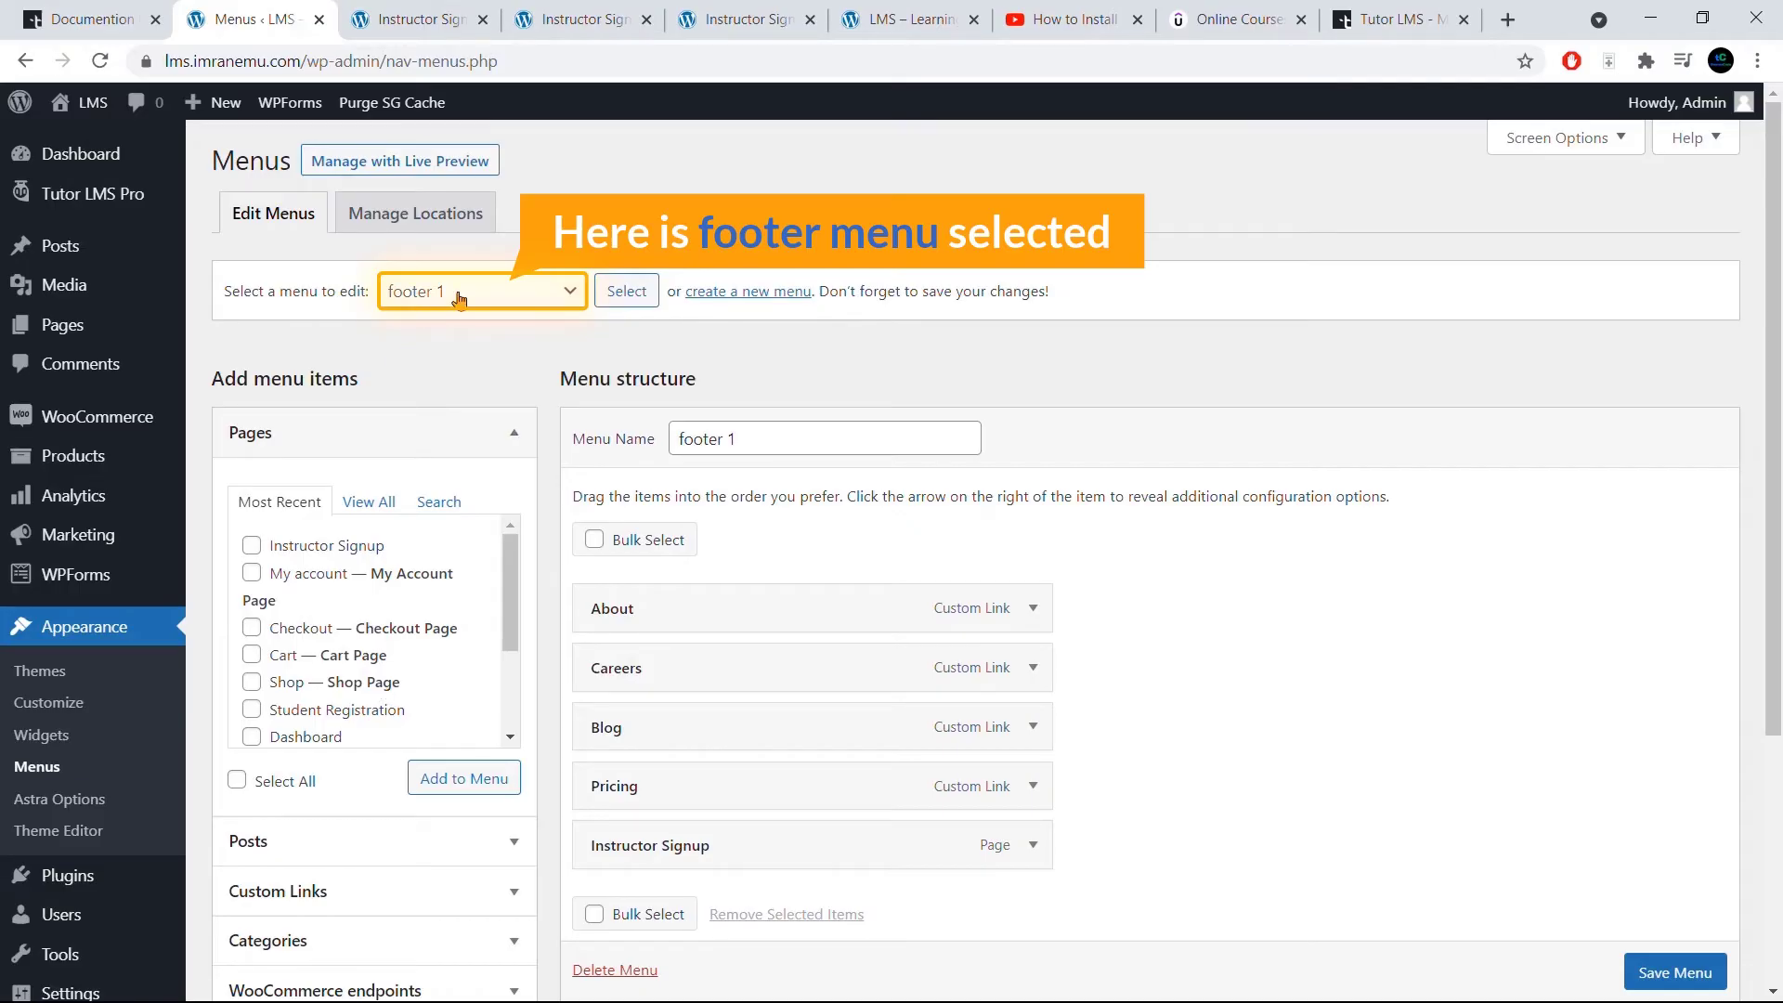
left_click(462, 26)
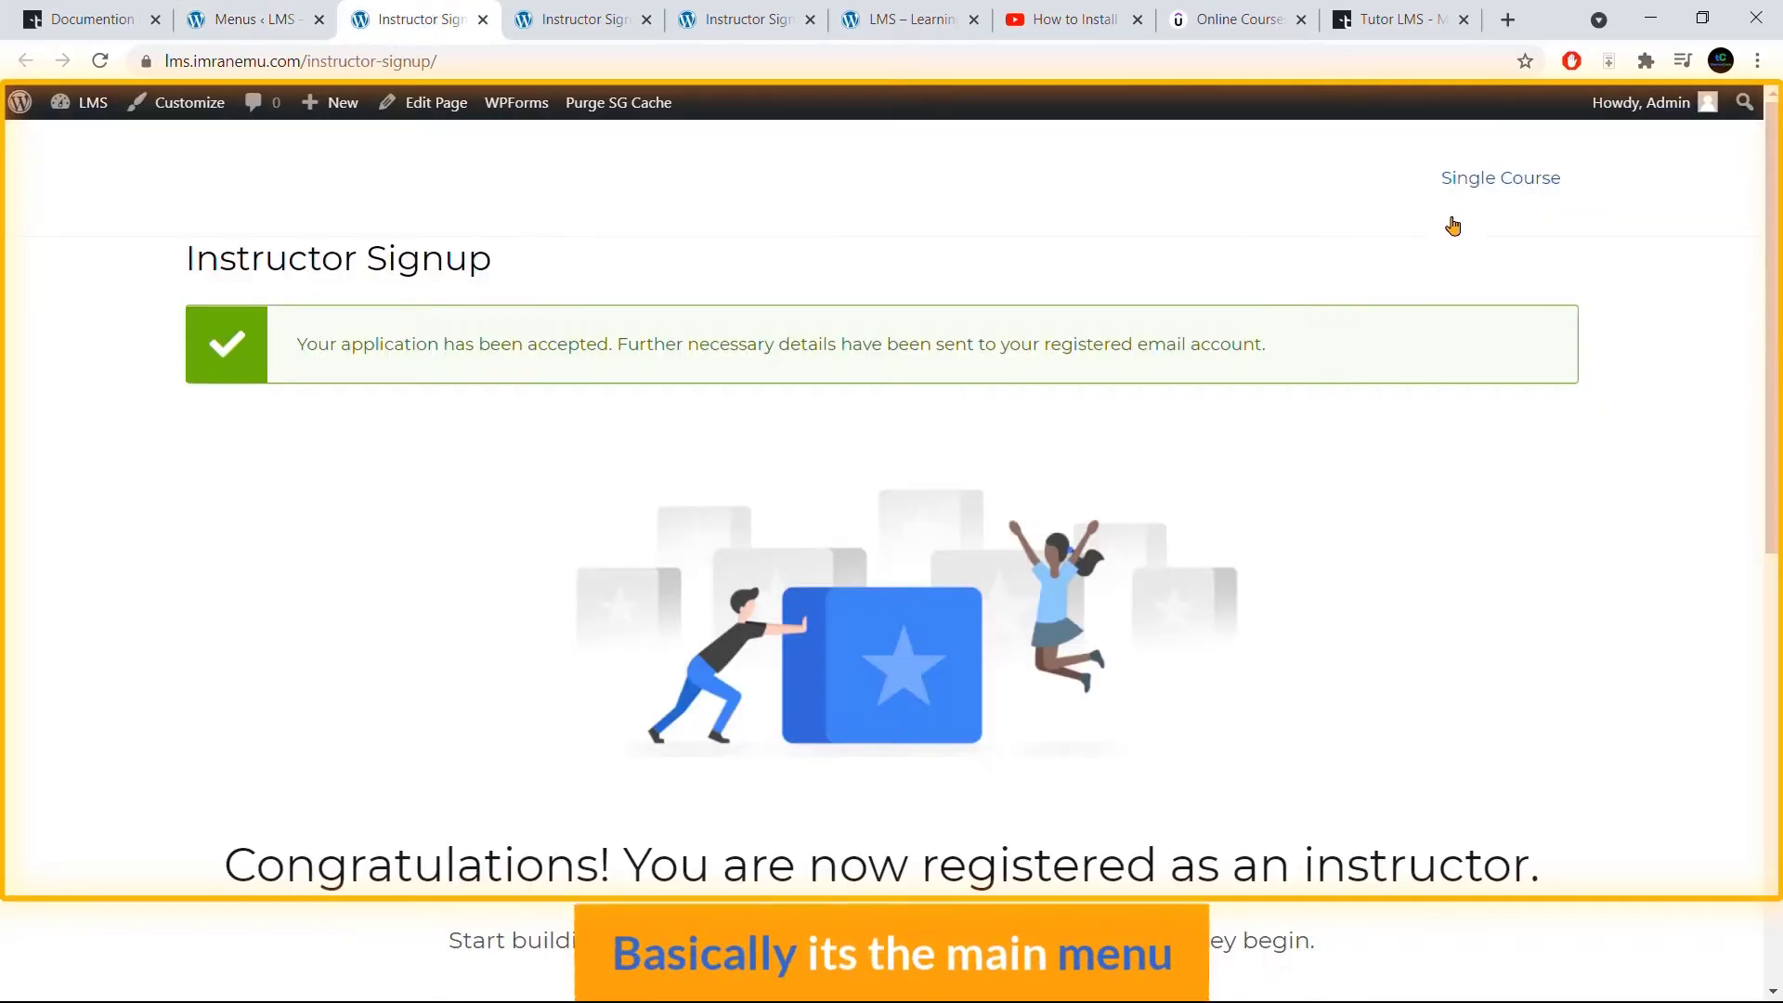
left_click(279, 19)
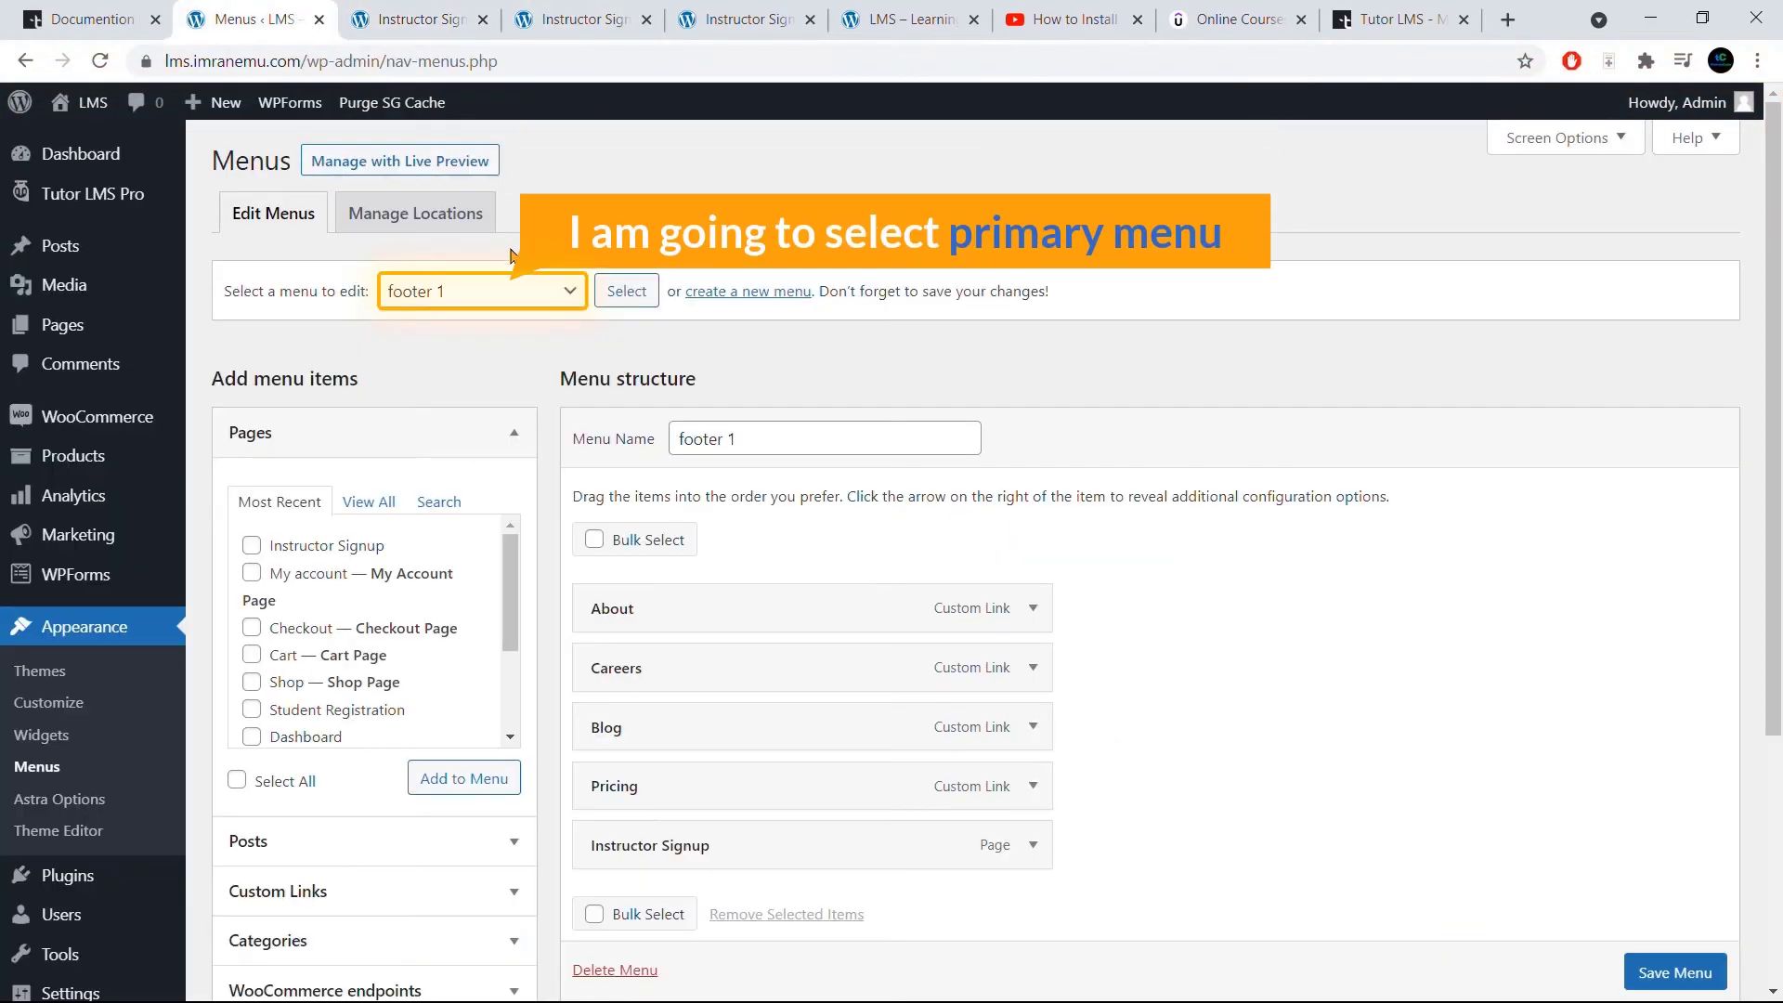
left_click(530, 297)
left_click(523, 390)
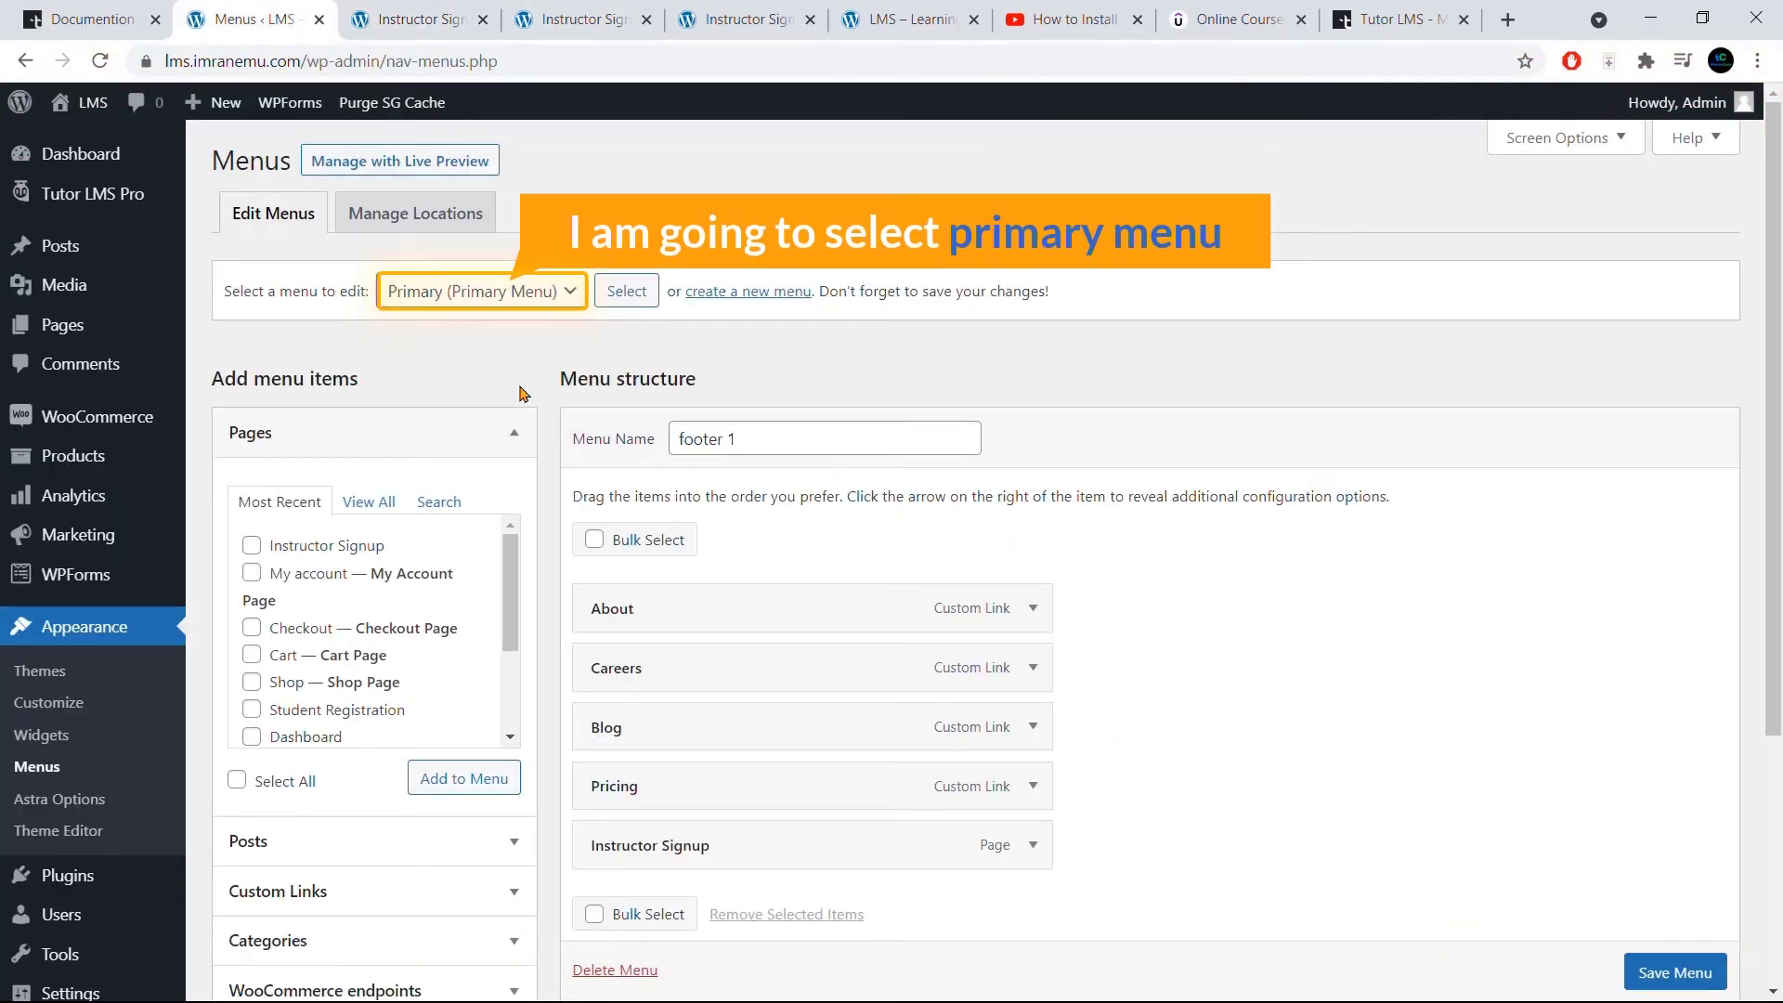
left_click(621, 303)
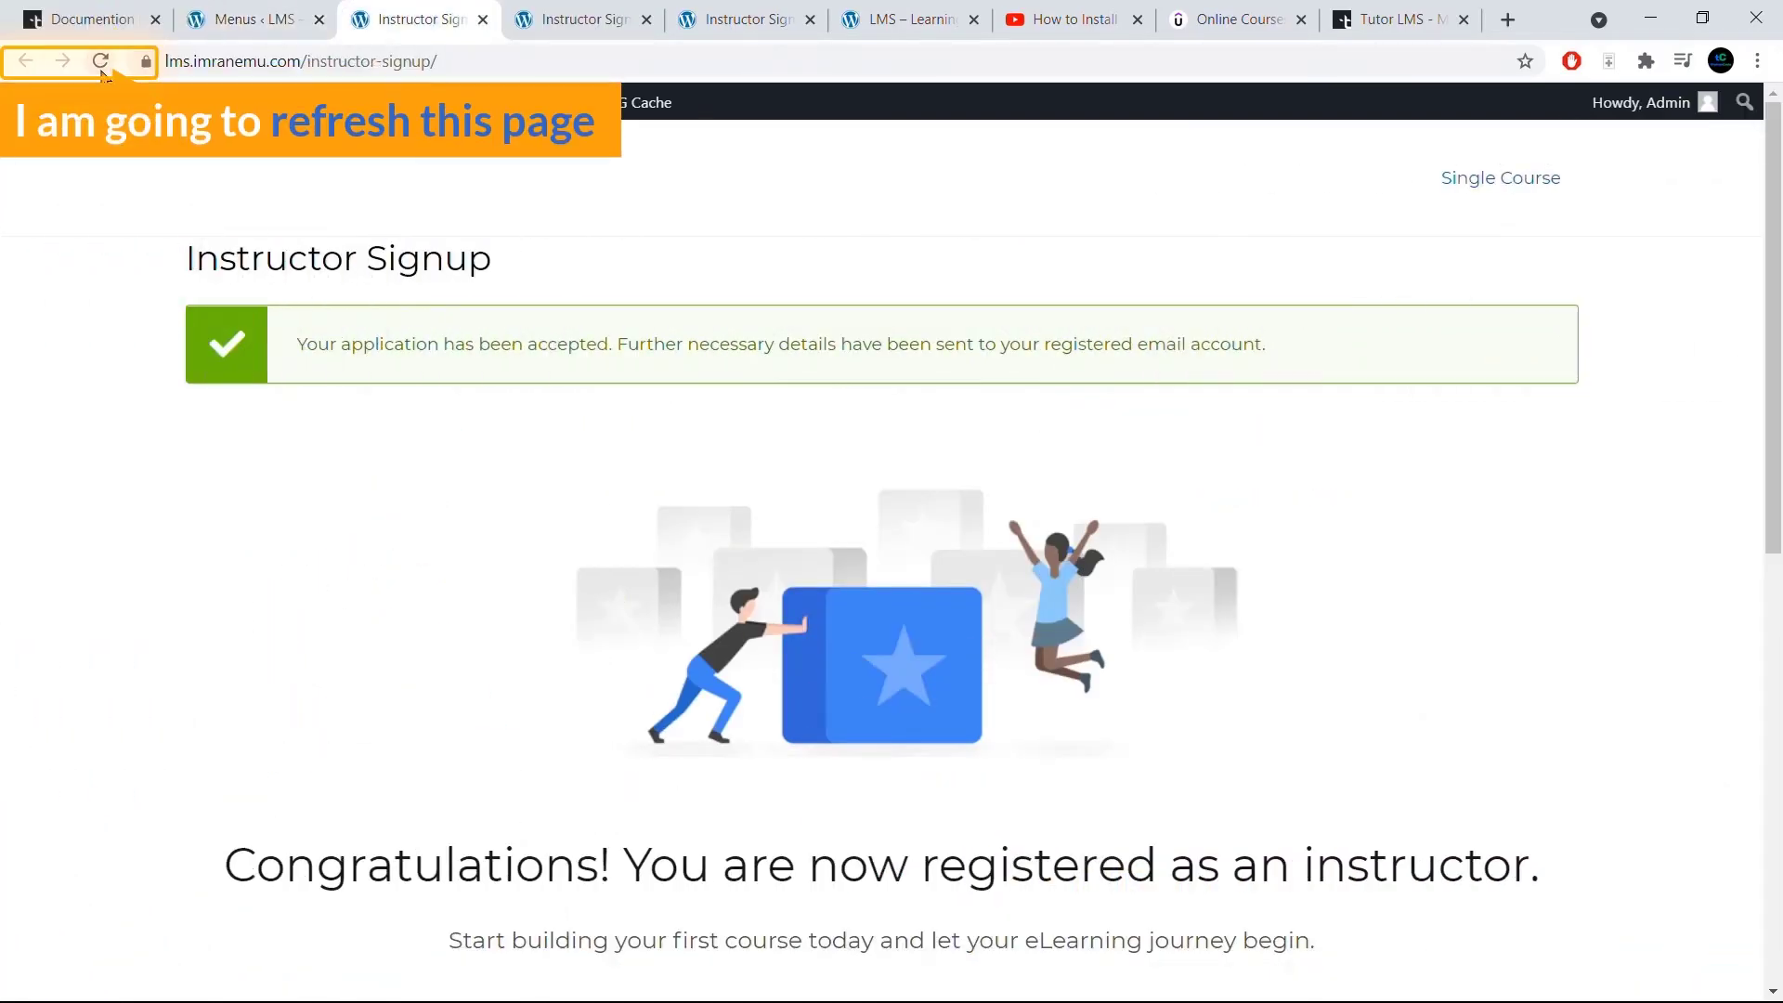
left_click(102, 65)
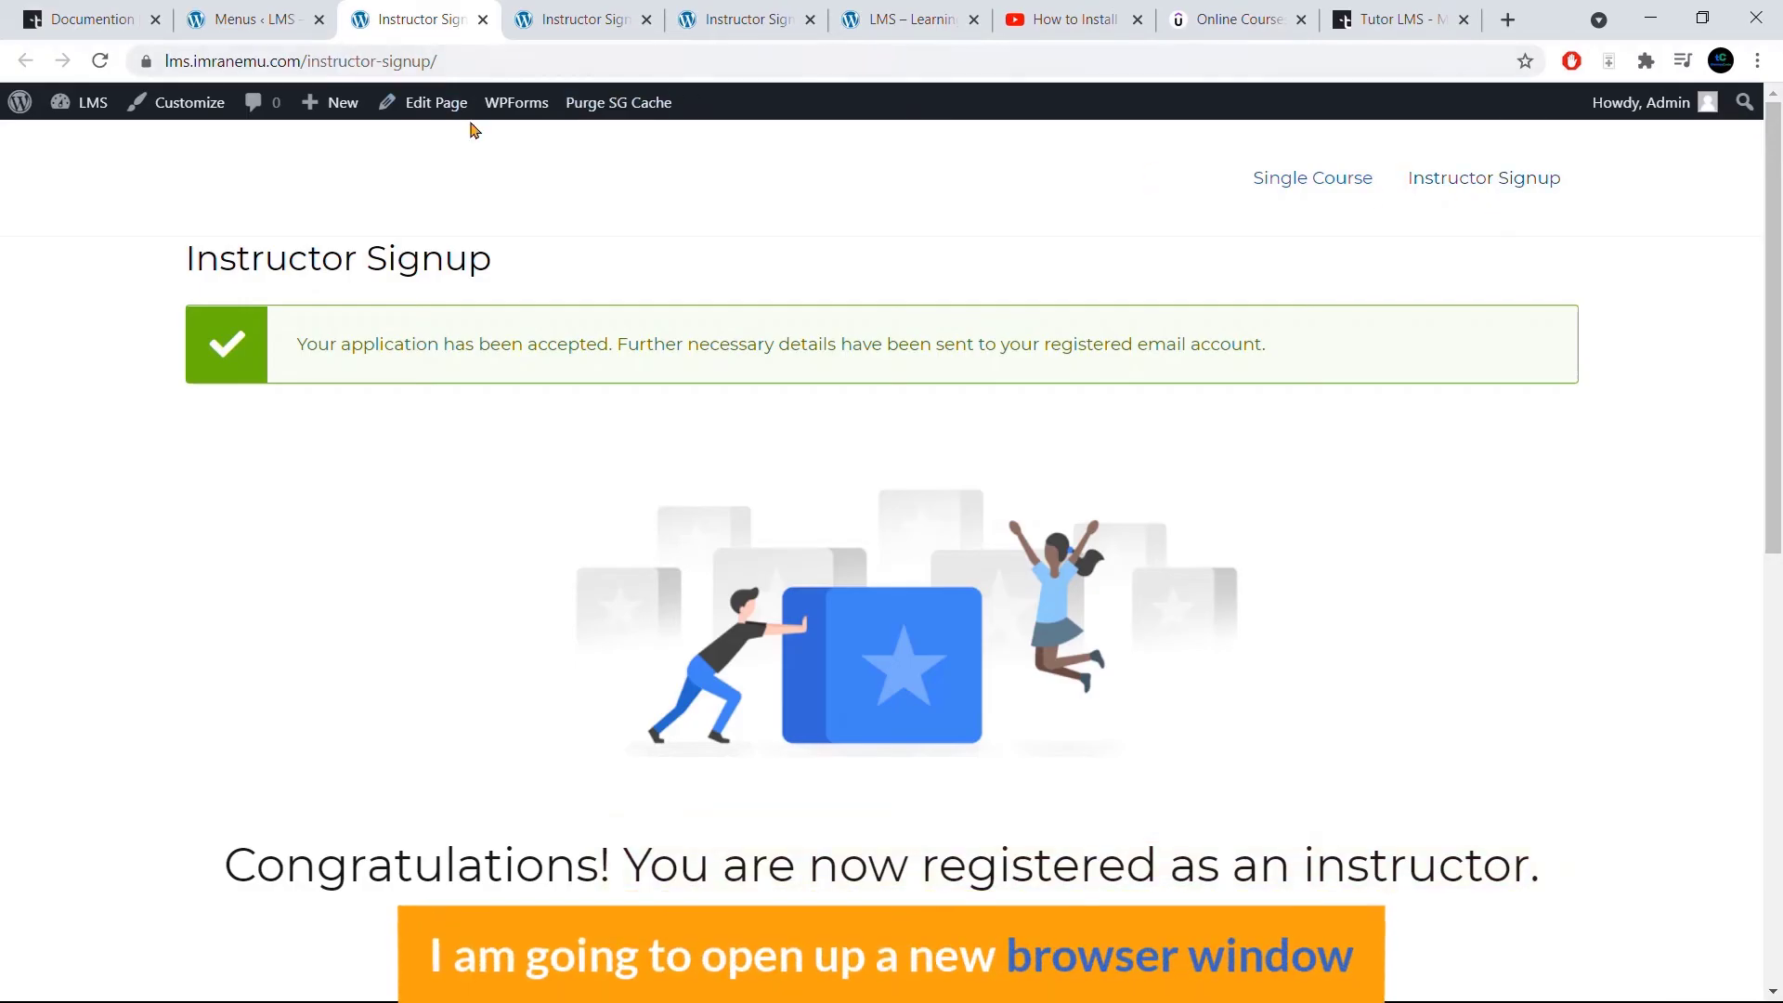
Copy the signup page URL and load it in a new Incognito window
left_click(362, 61)
right_click(365, 62)
left_click(420, 191)
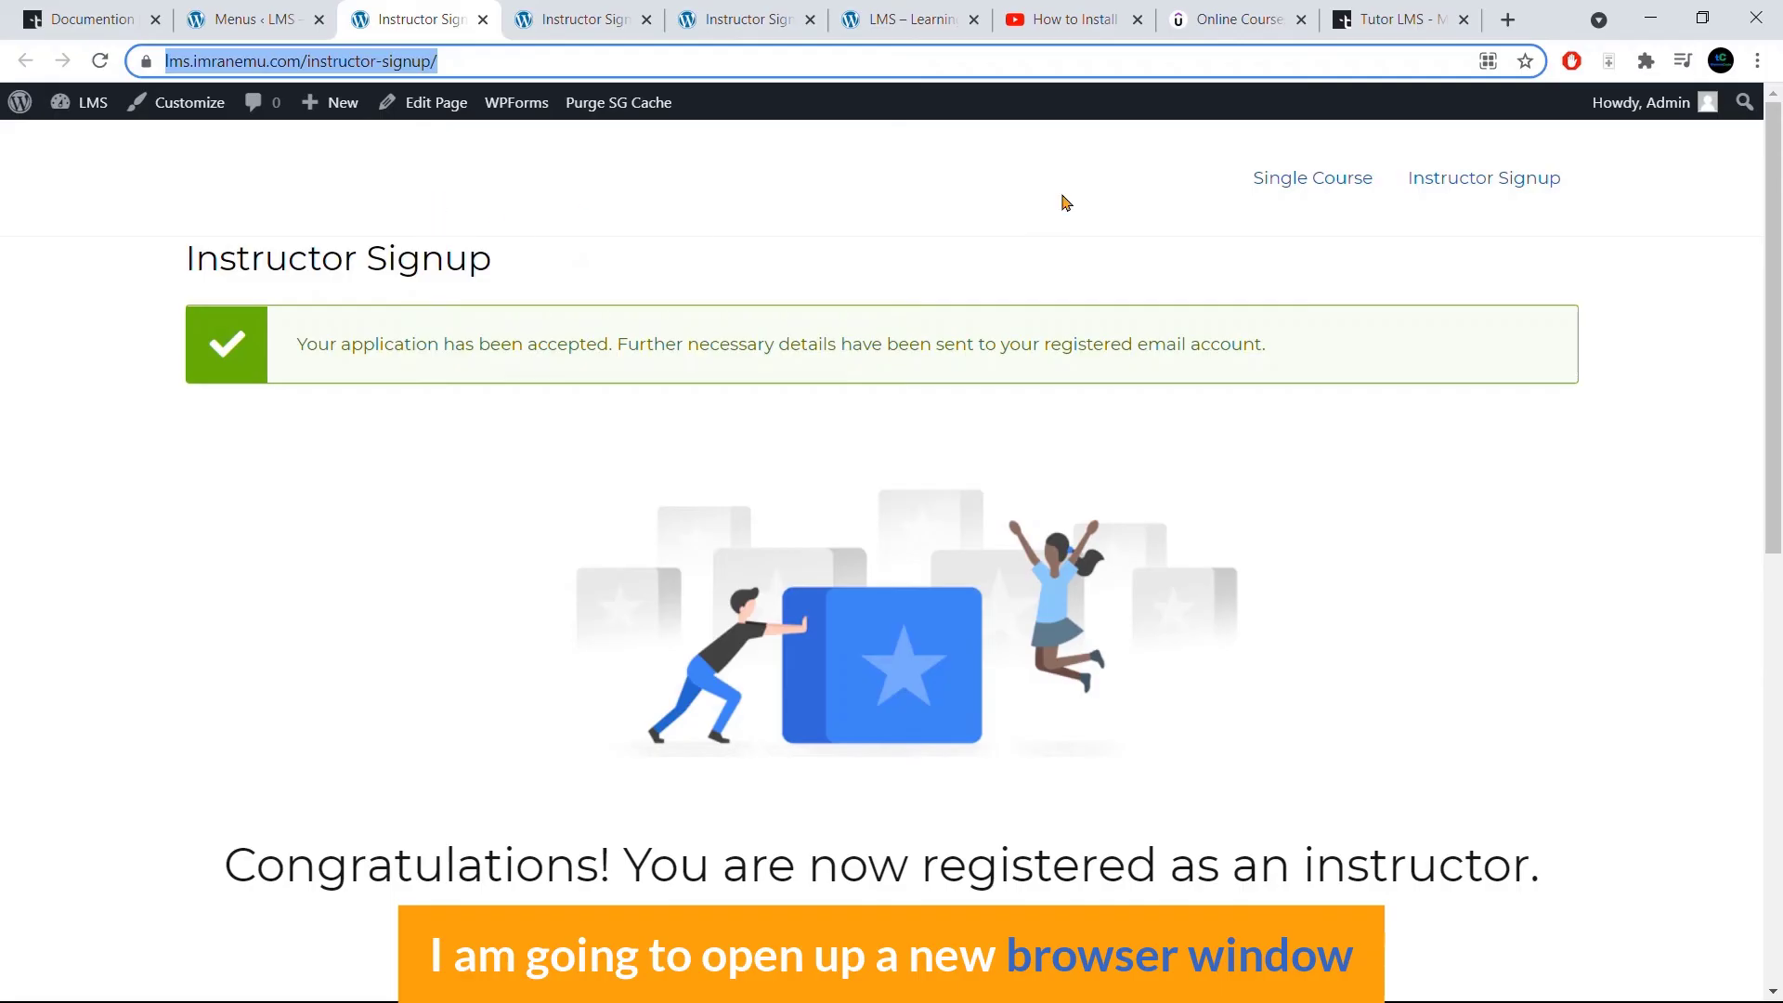
left_click(1756, 63)
left_click(1532, 132)
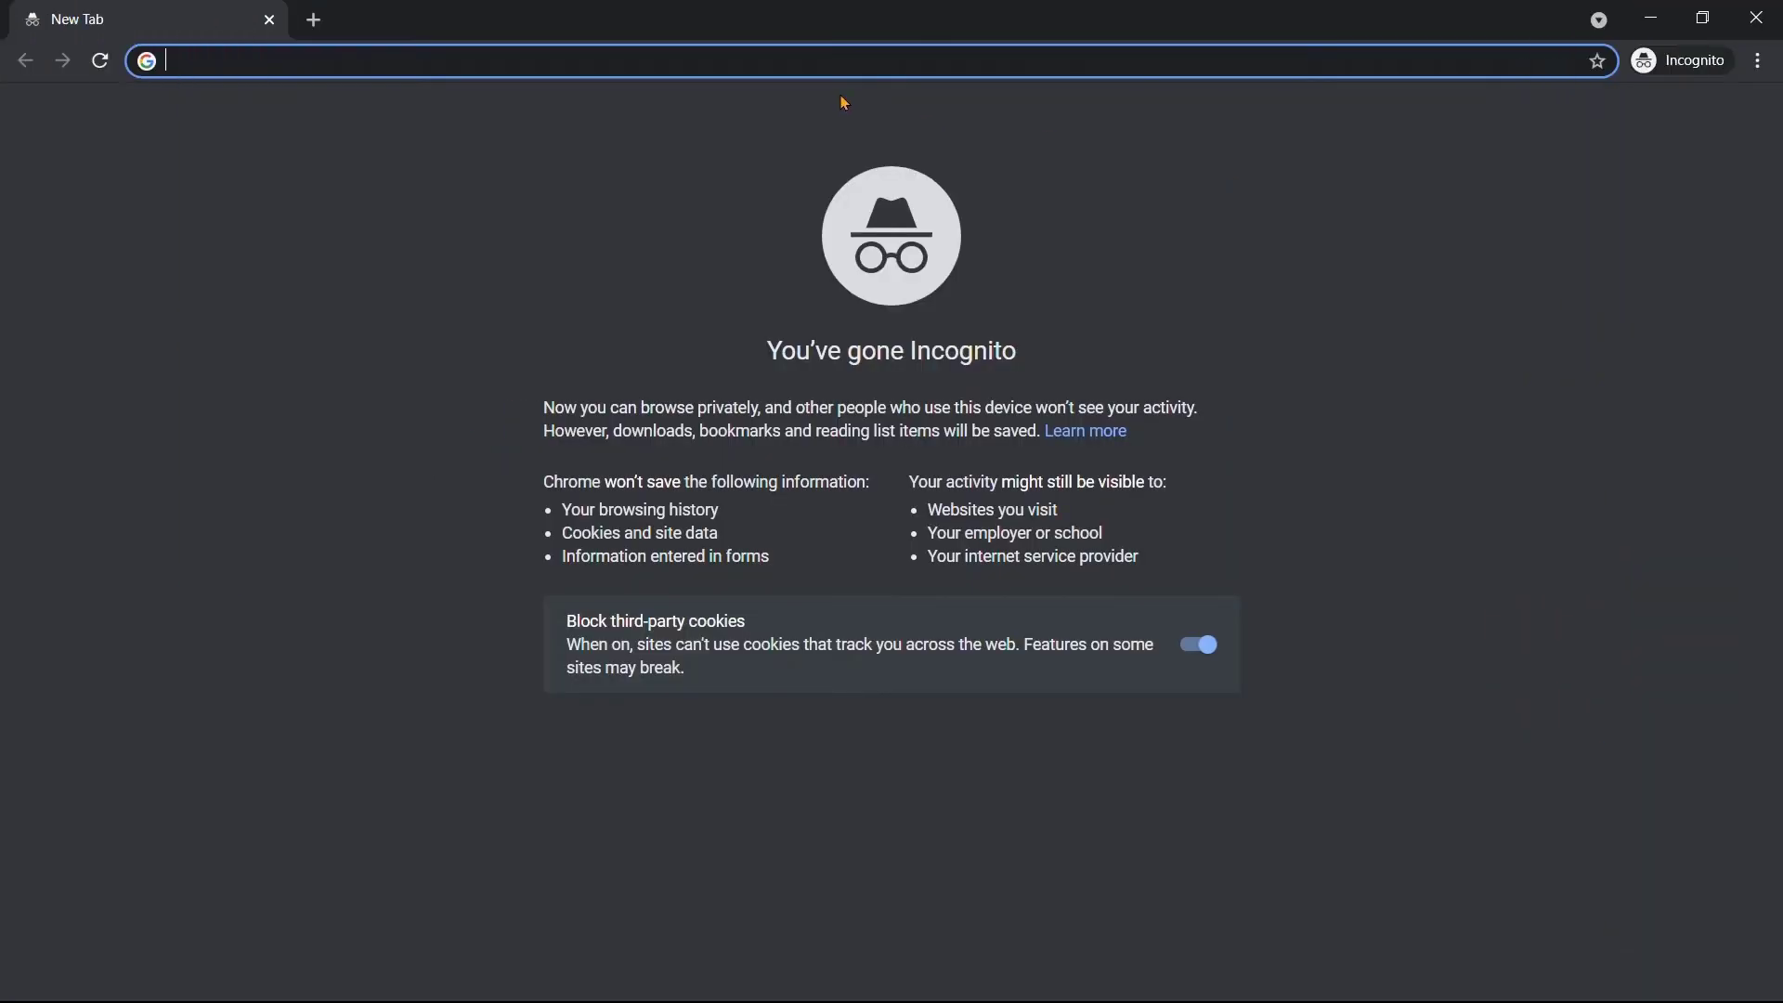
key("ctrl+v")
key("Return")
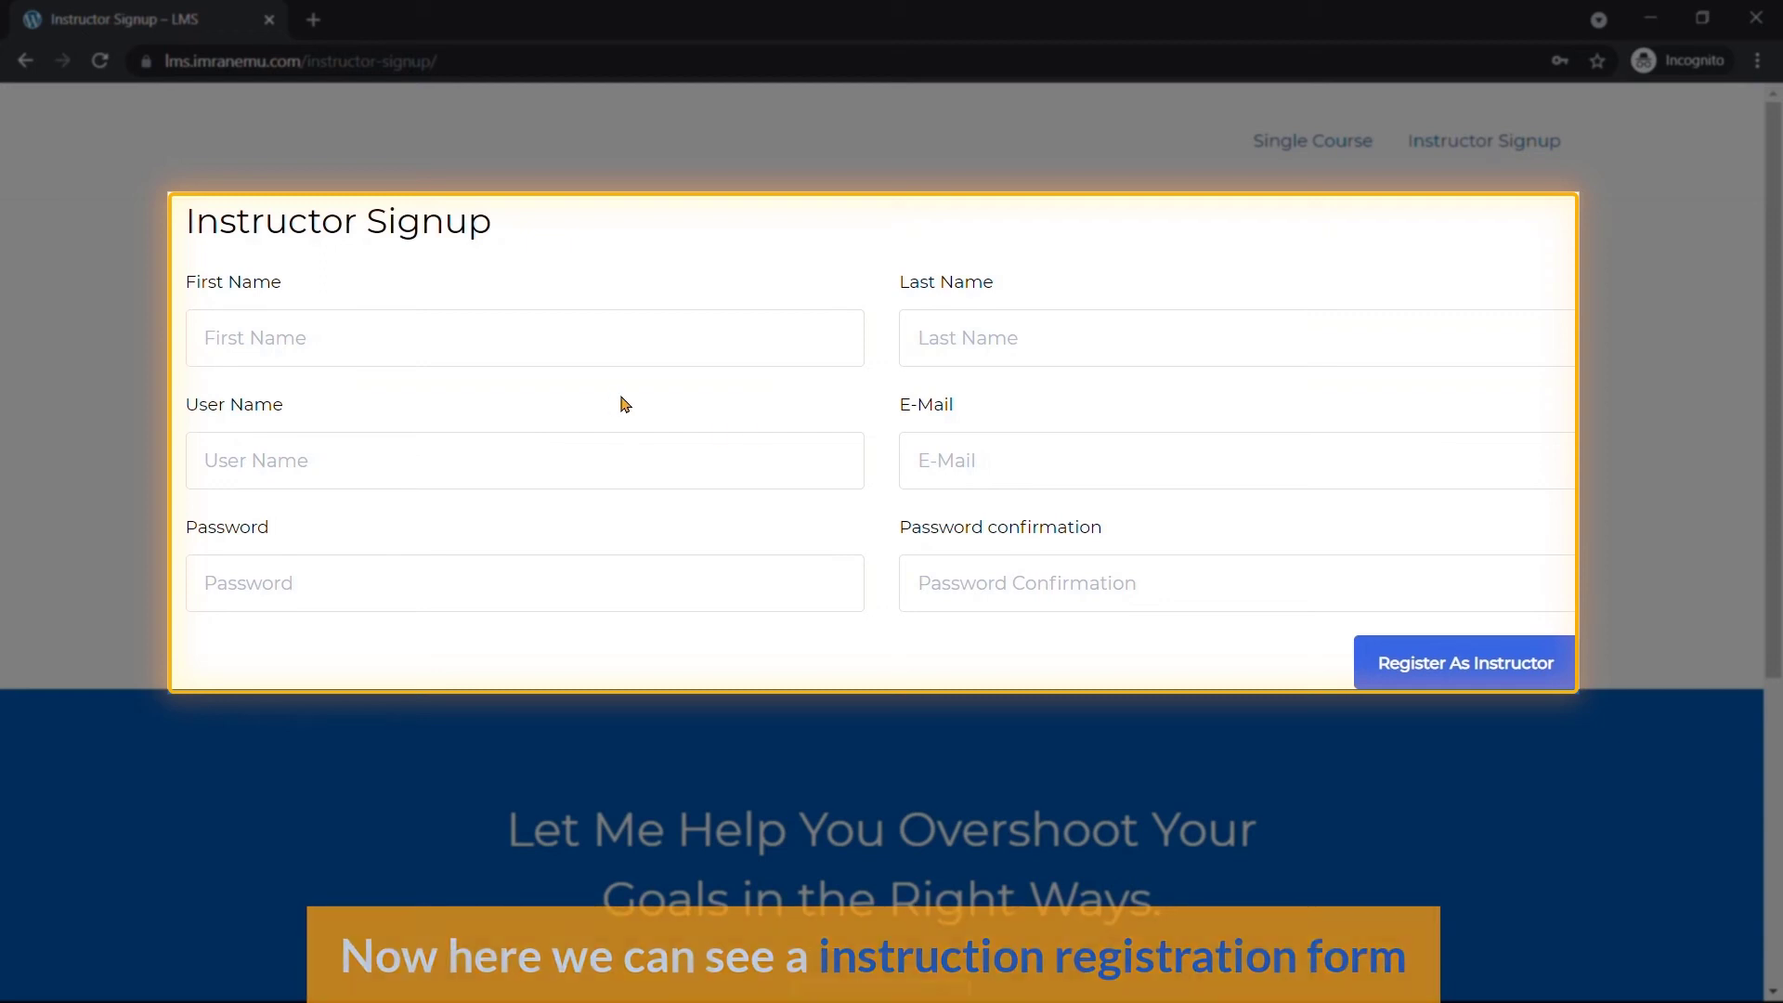
left_click(390, 340)
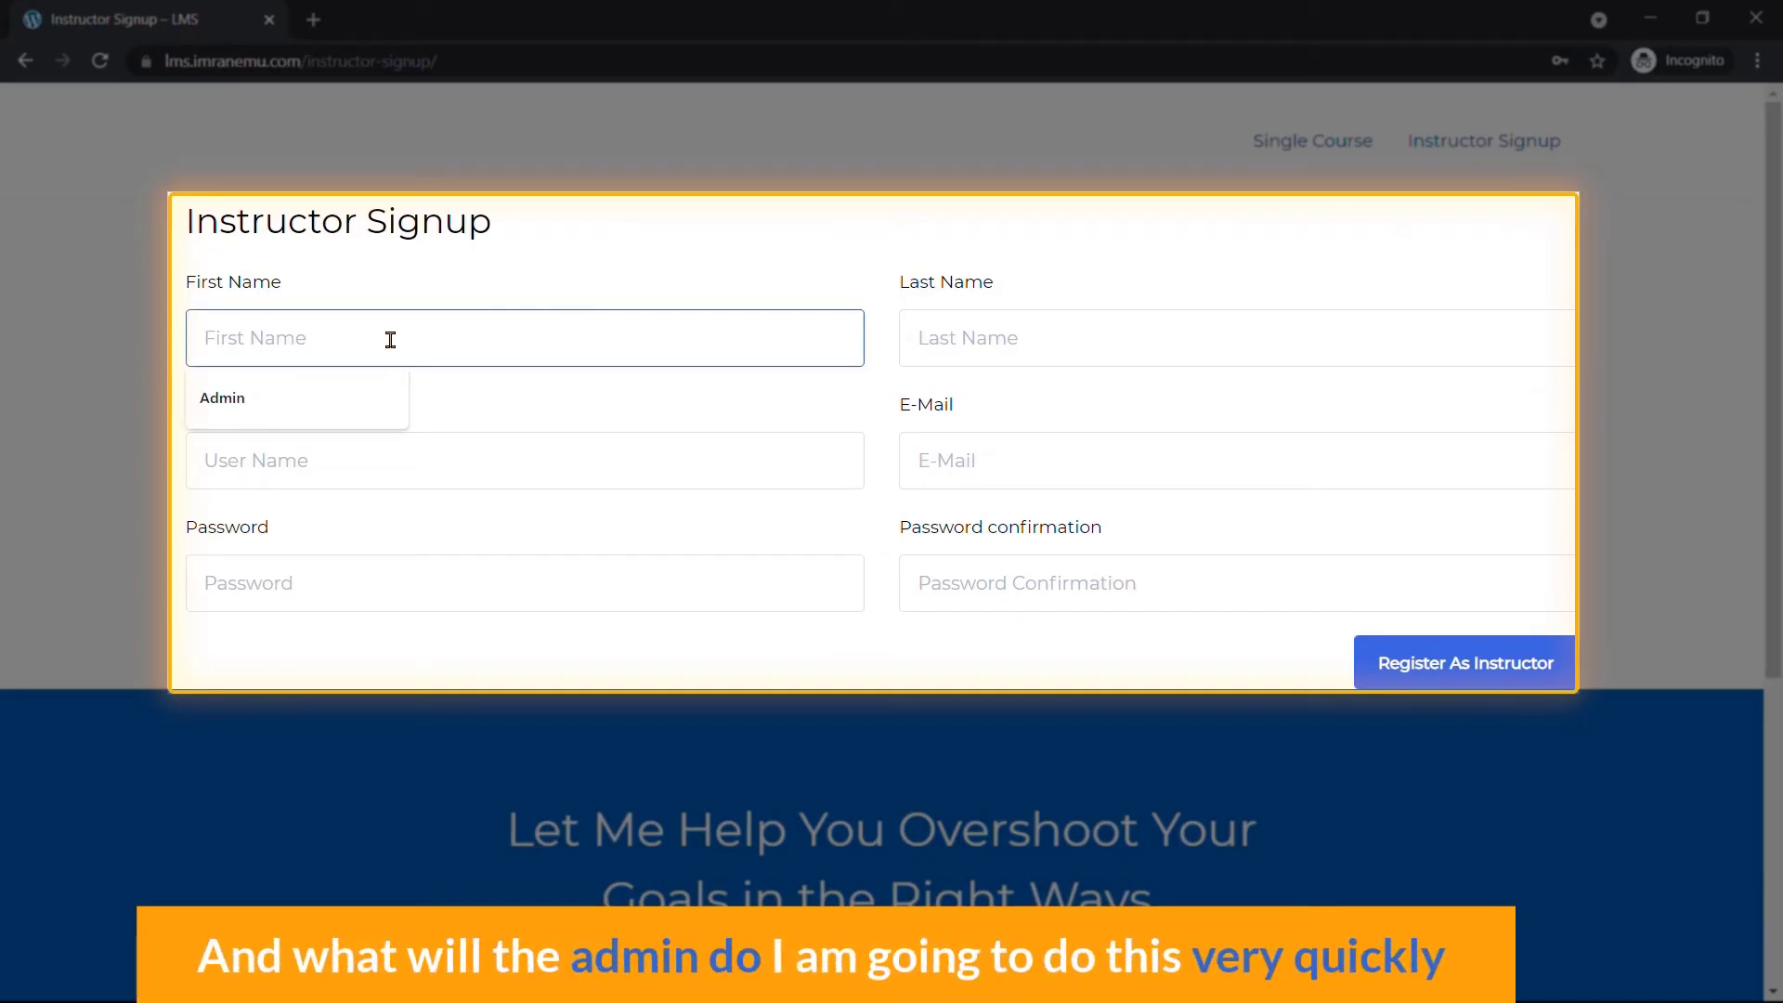
type("Imran")
left_click(279, 460)
left_click(286, 518)
left_click(290, 582)
left_click(1041, 345)
type("emu")
left_click(1021, 460)
left_click(1064, 582)
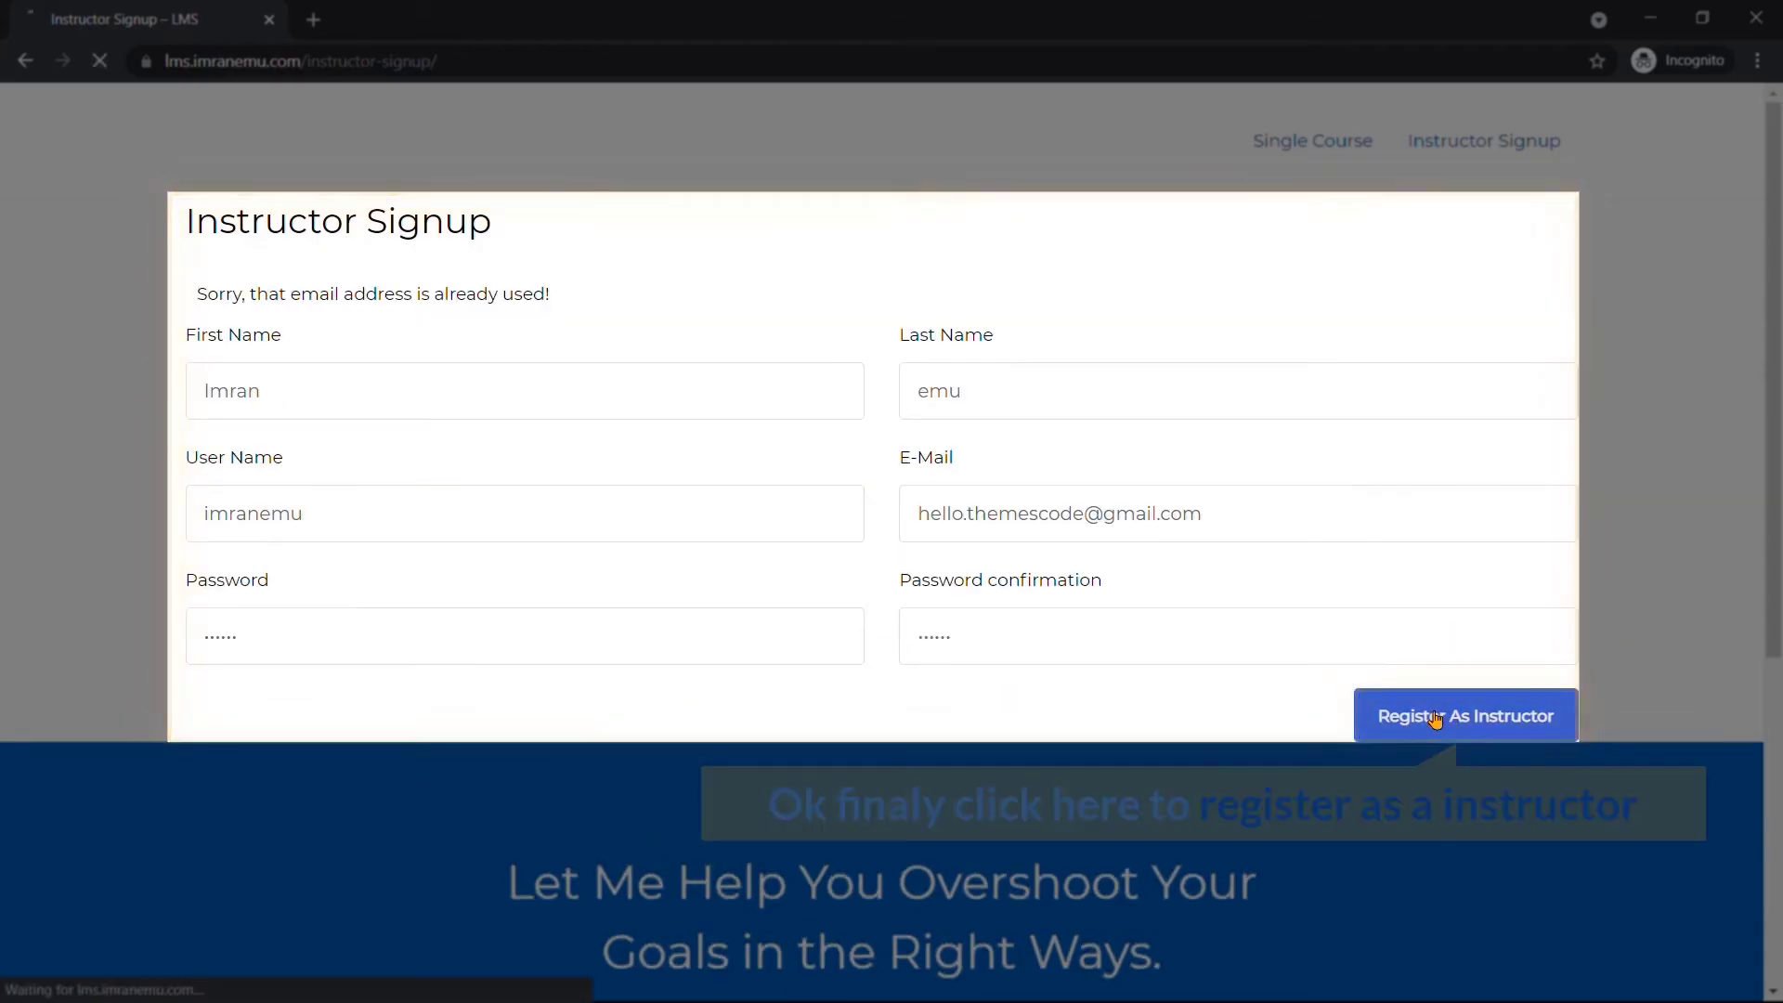
left_click(1434, 718)
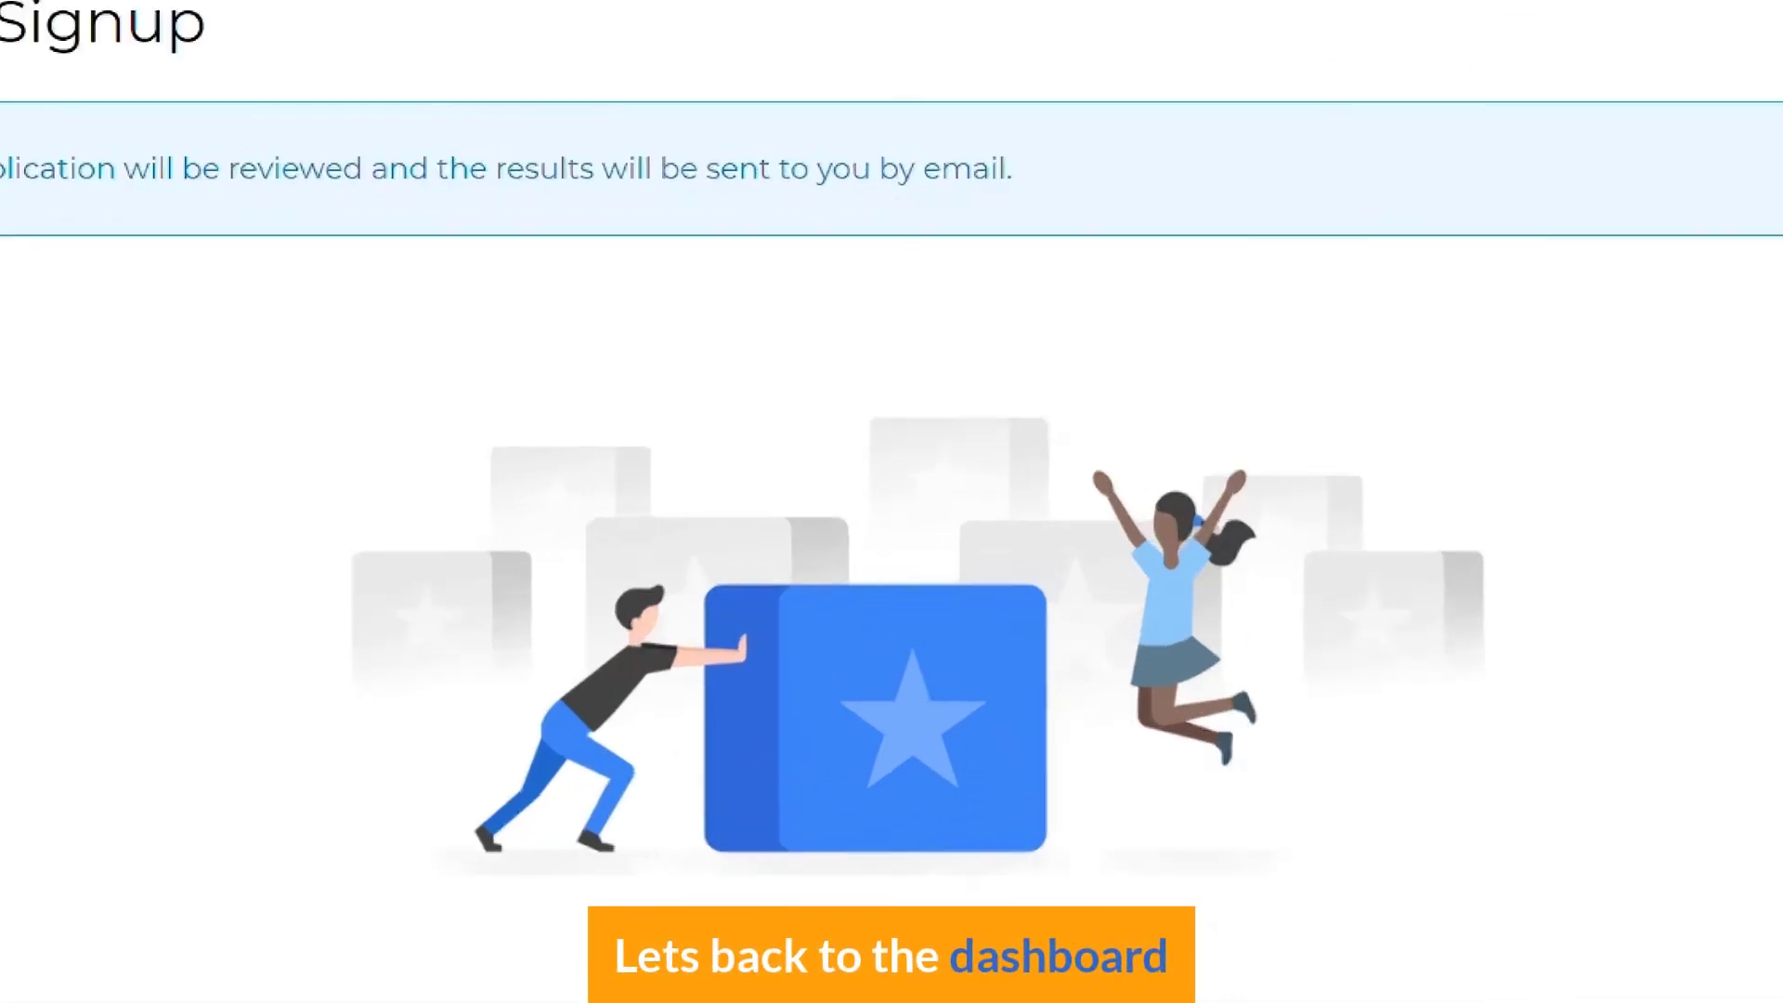
left_click(1652, 22)
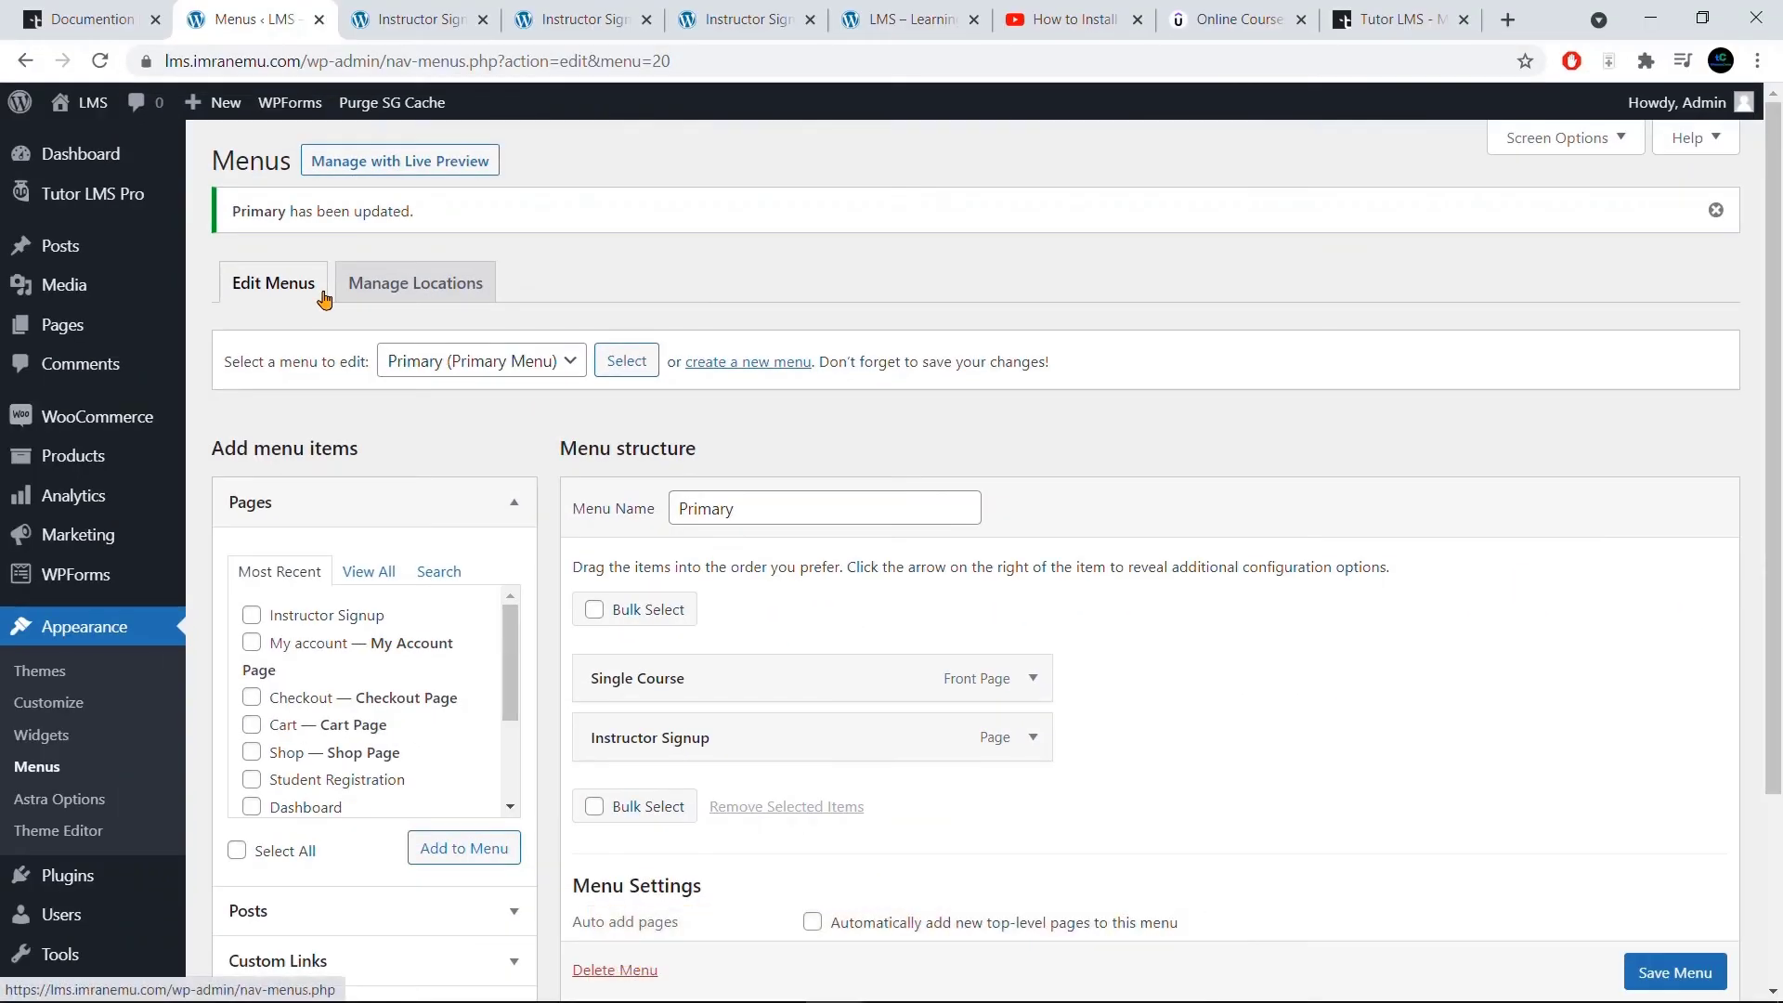
mouse_move(92, 194)
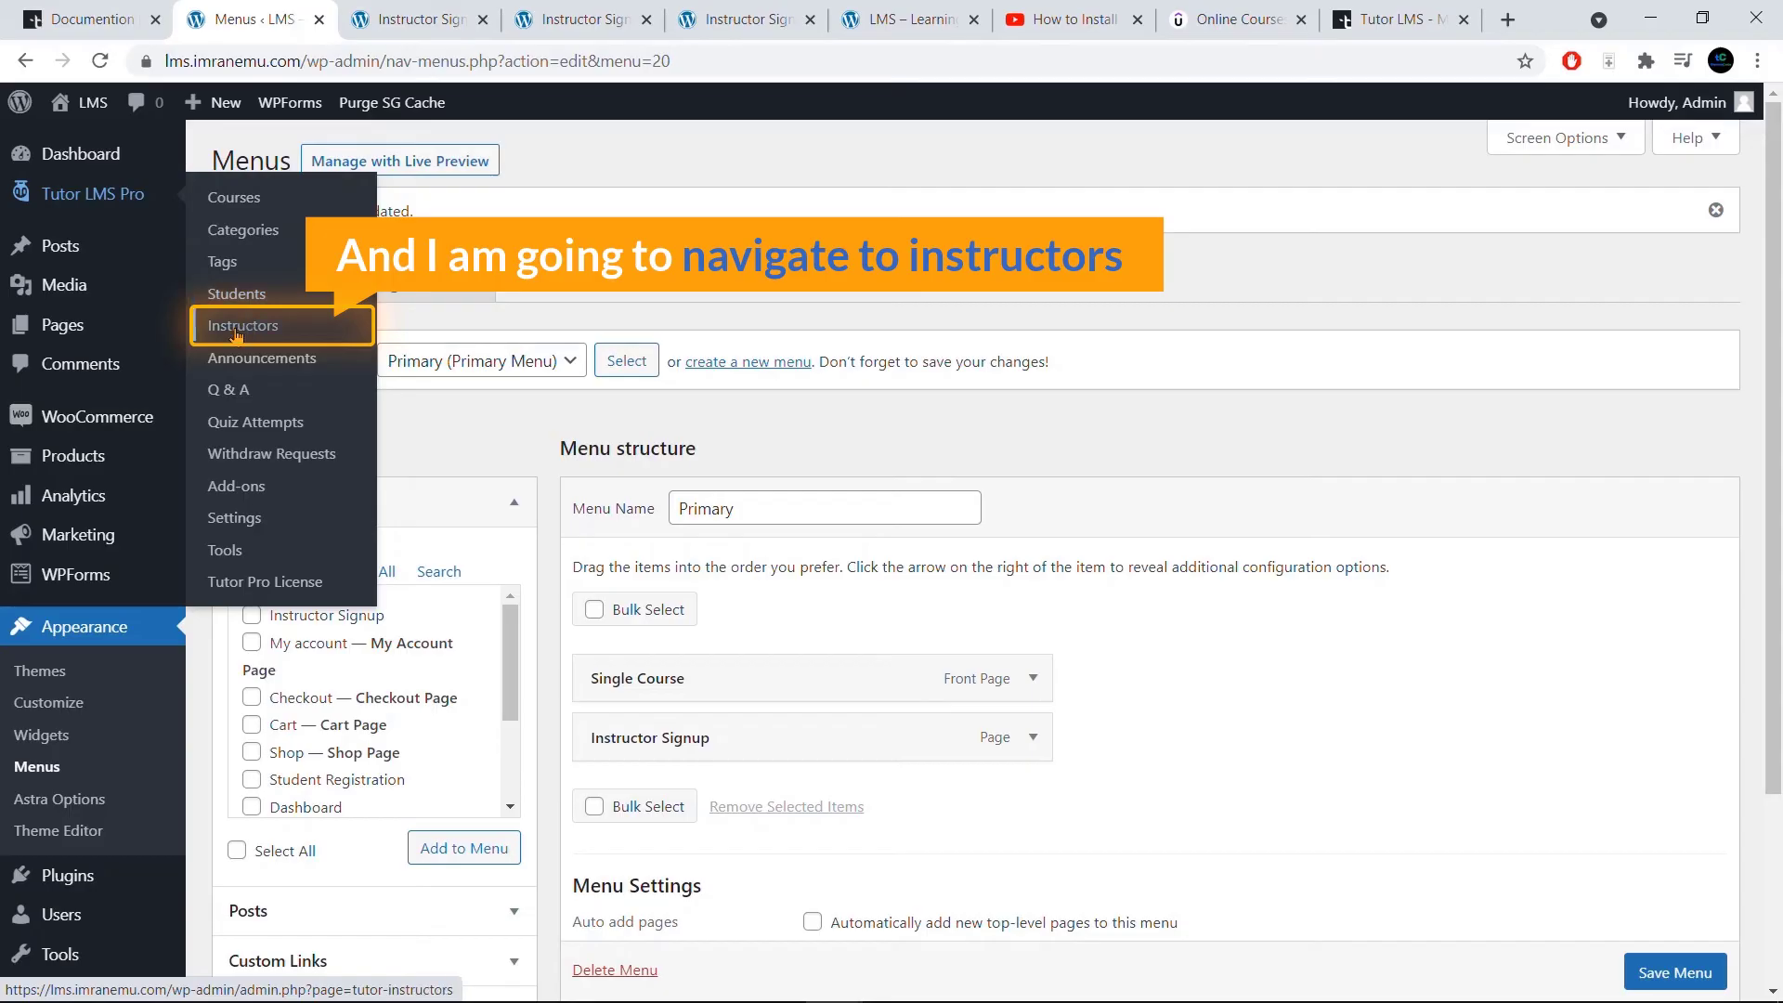
left_click(236, 329)
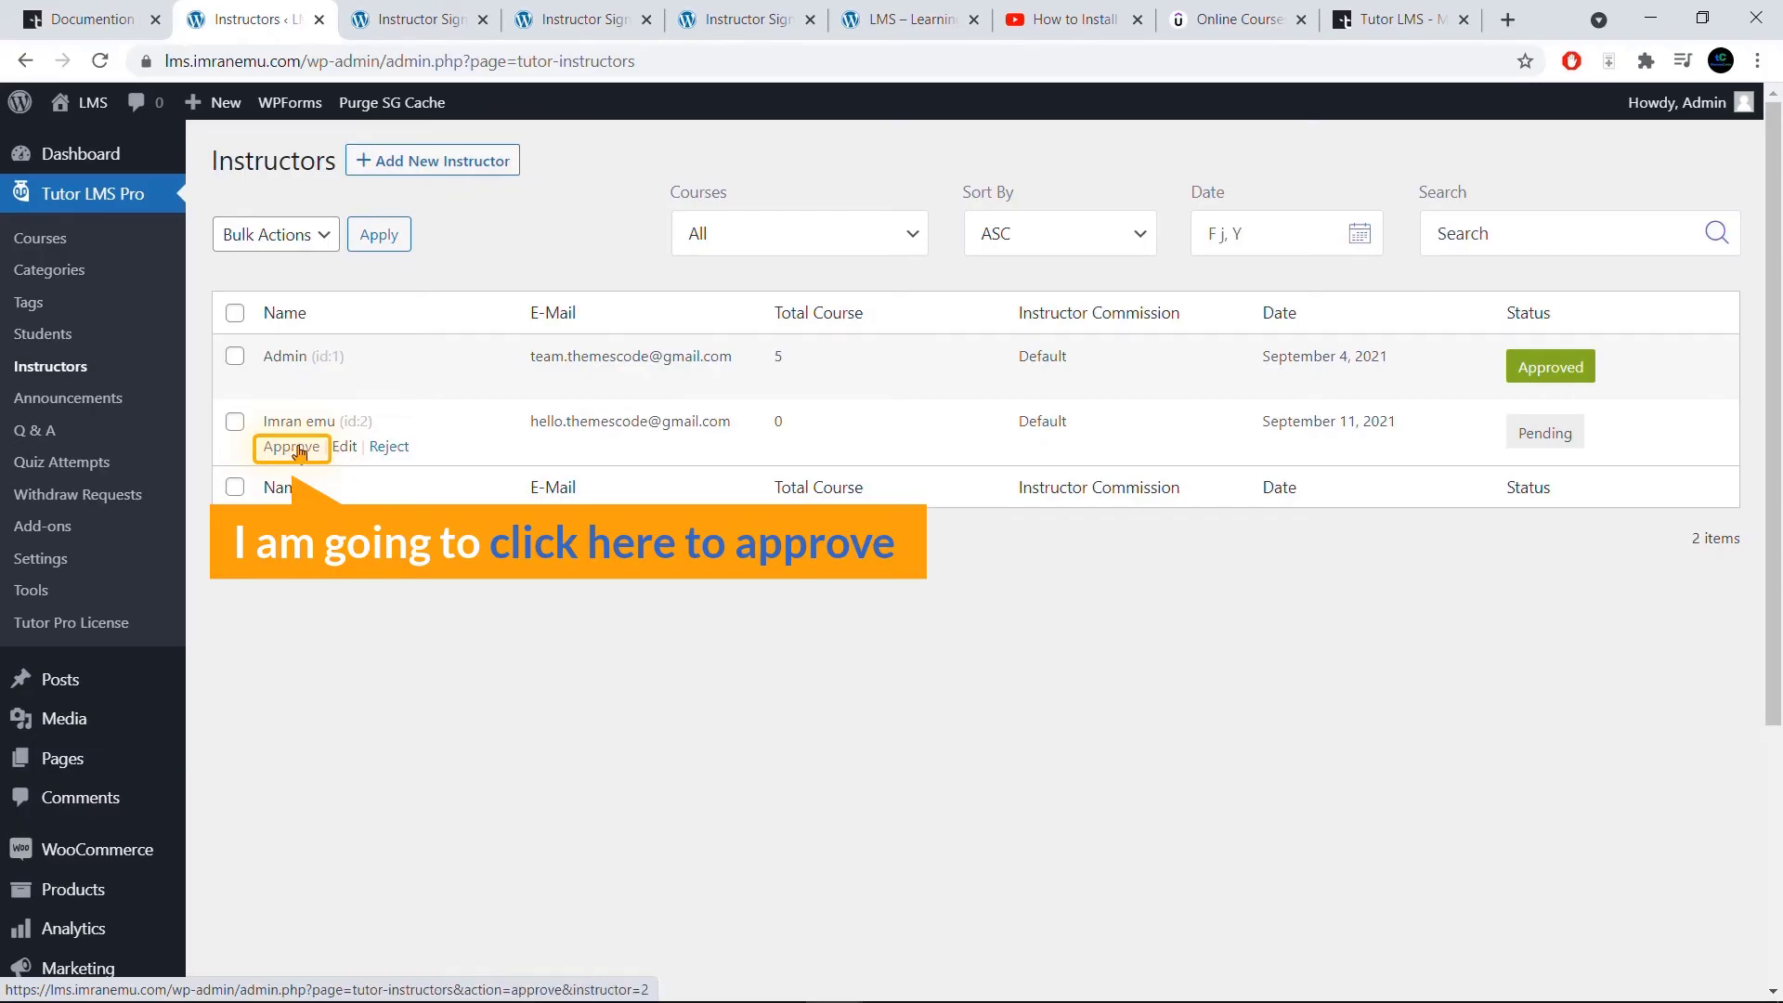
mouse_move(590, 427)
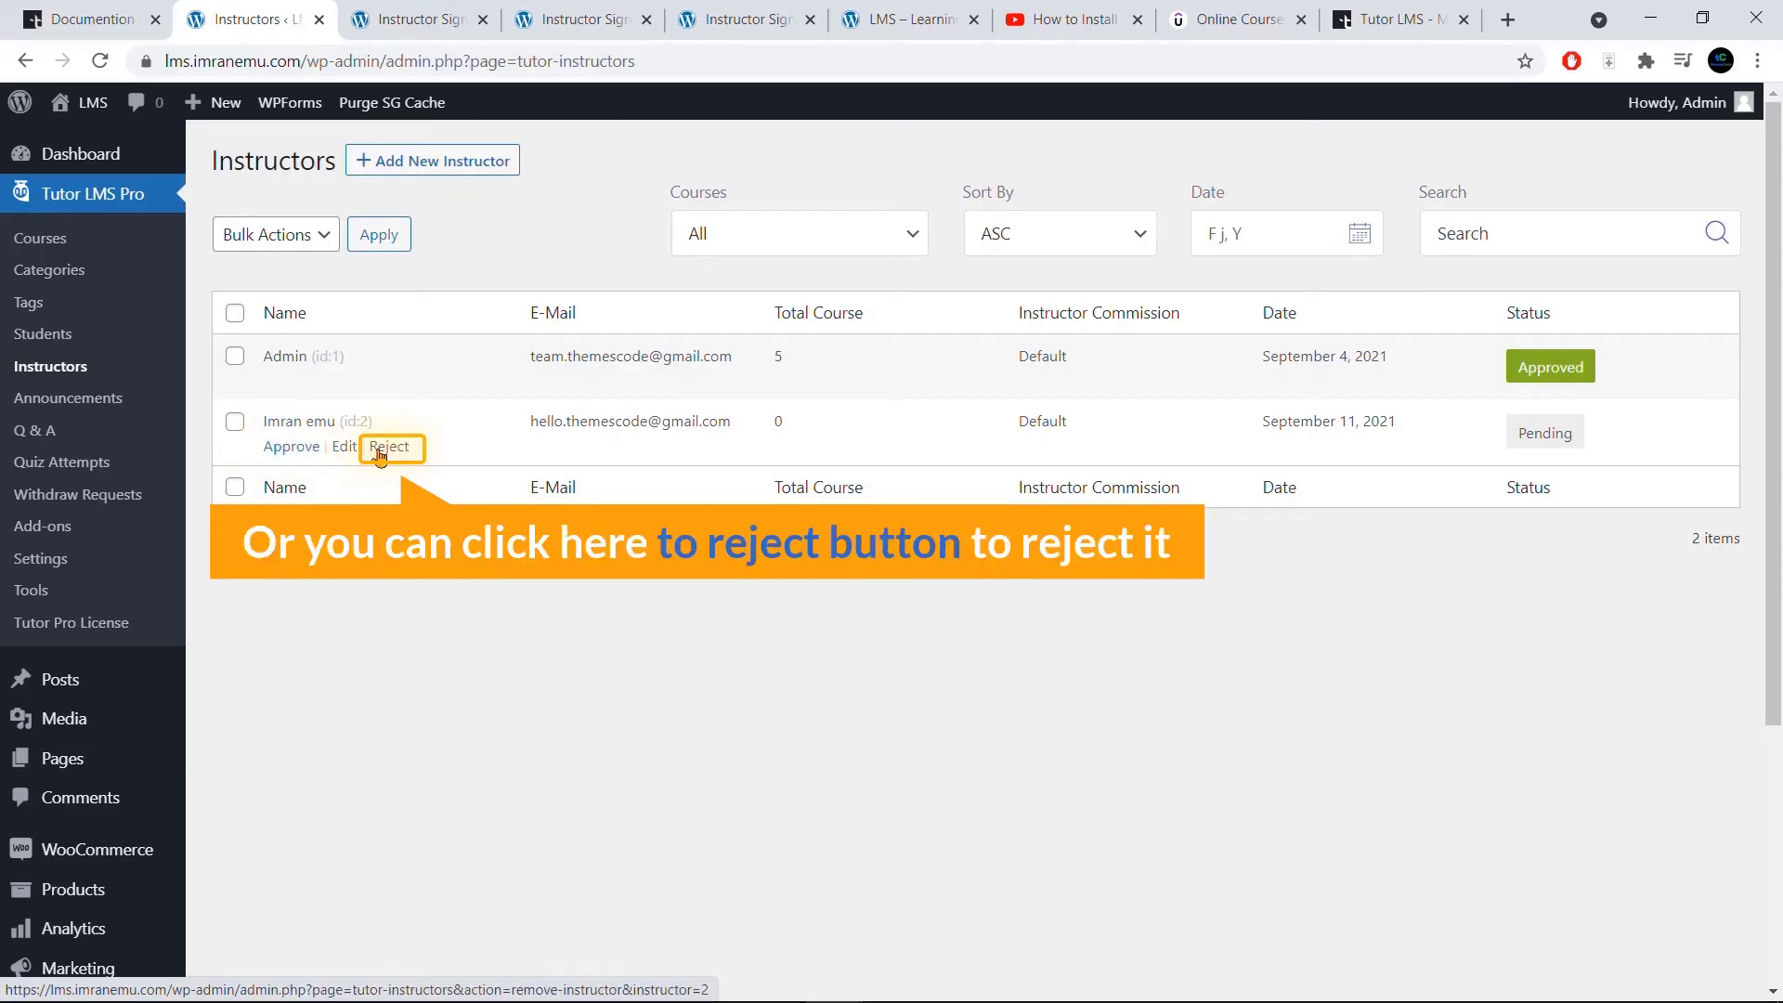
left_click(291, 450)
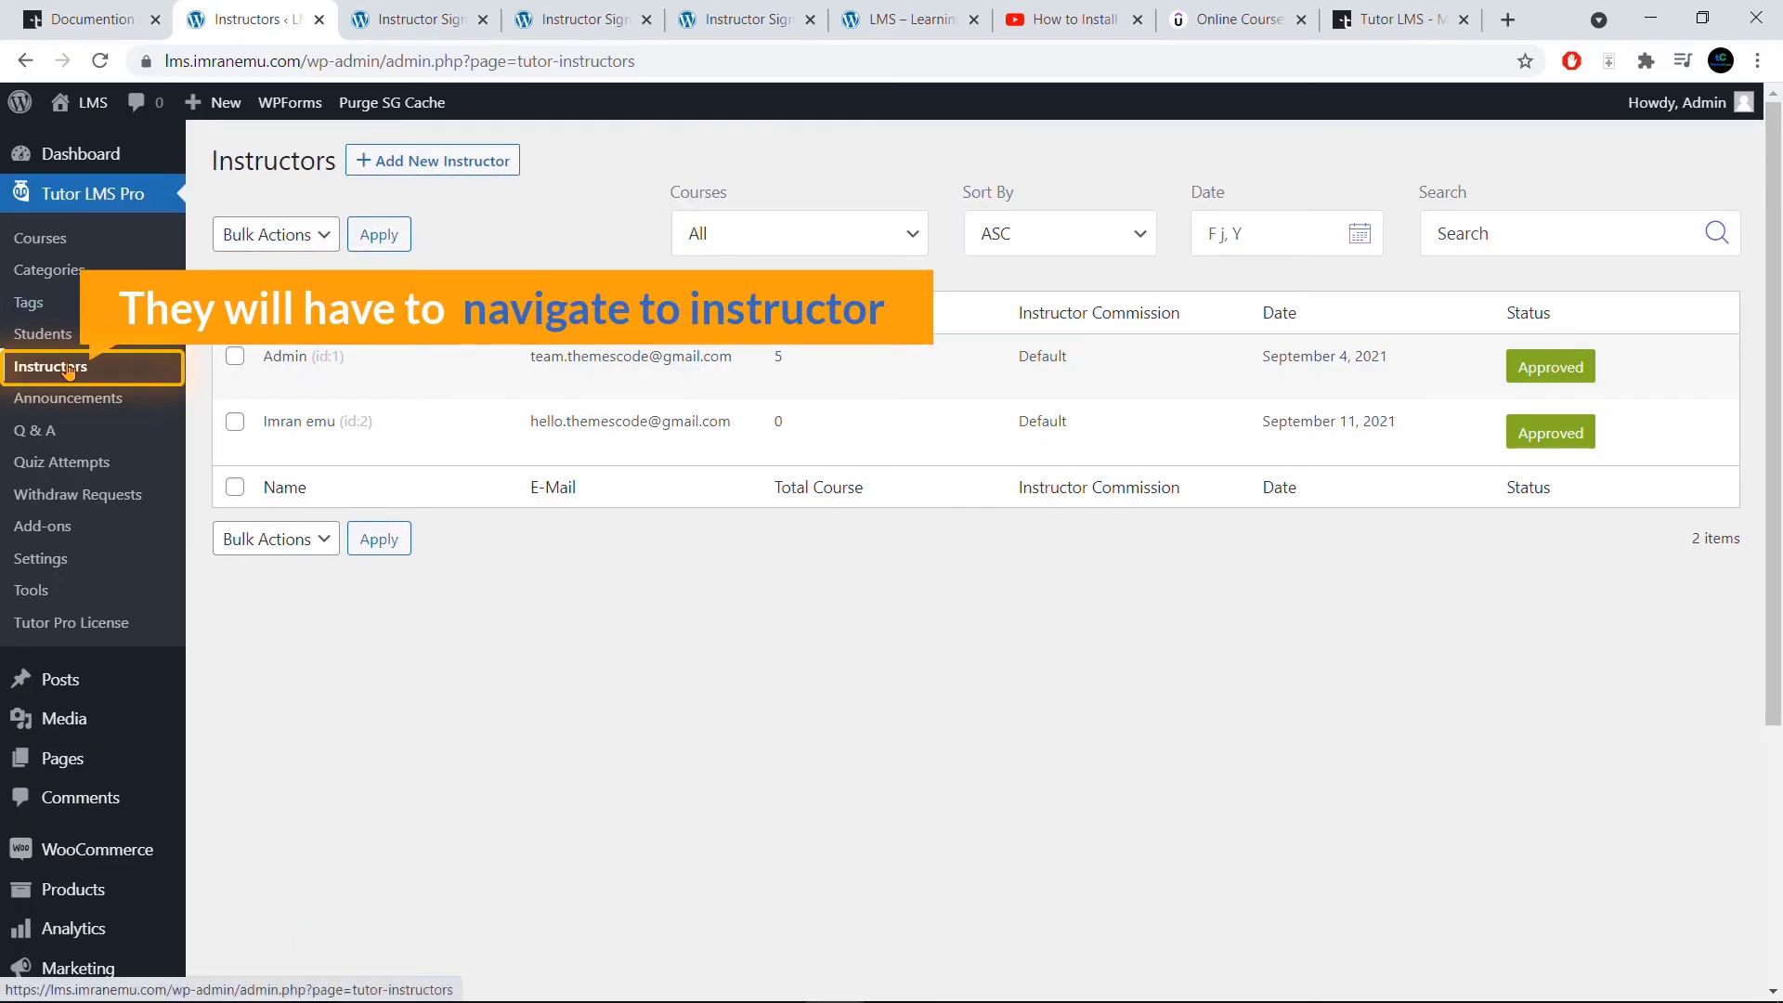
Start a new instructor named John Doe with user name 'joghtuts'
left_click(70, 369)
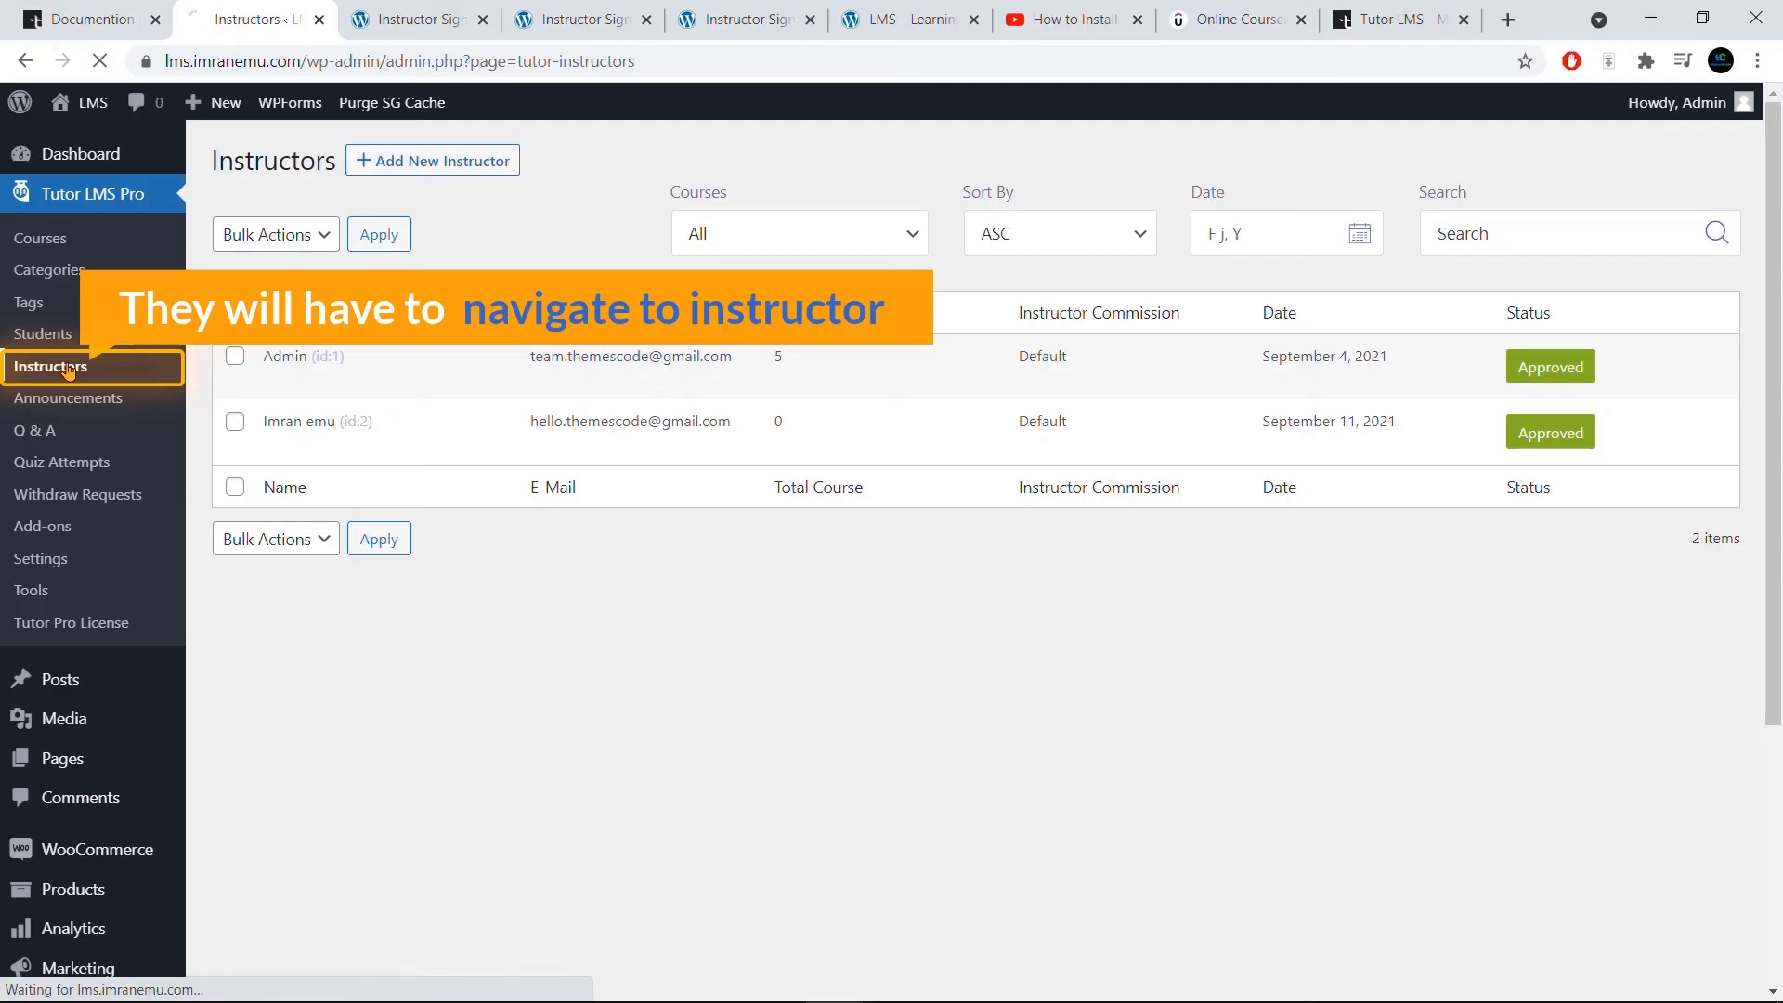
left_click(443, 164)
left_click(471, 230)
left_click(477, 286)
double_click(440, 231)
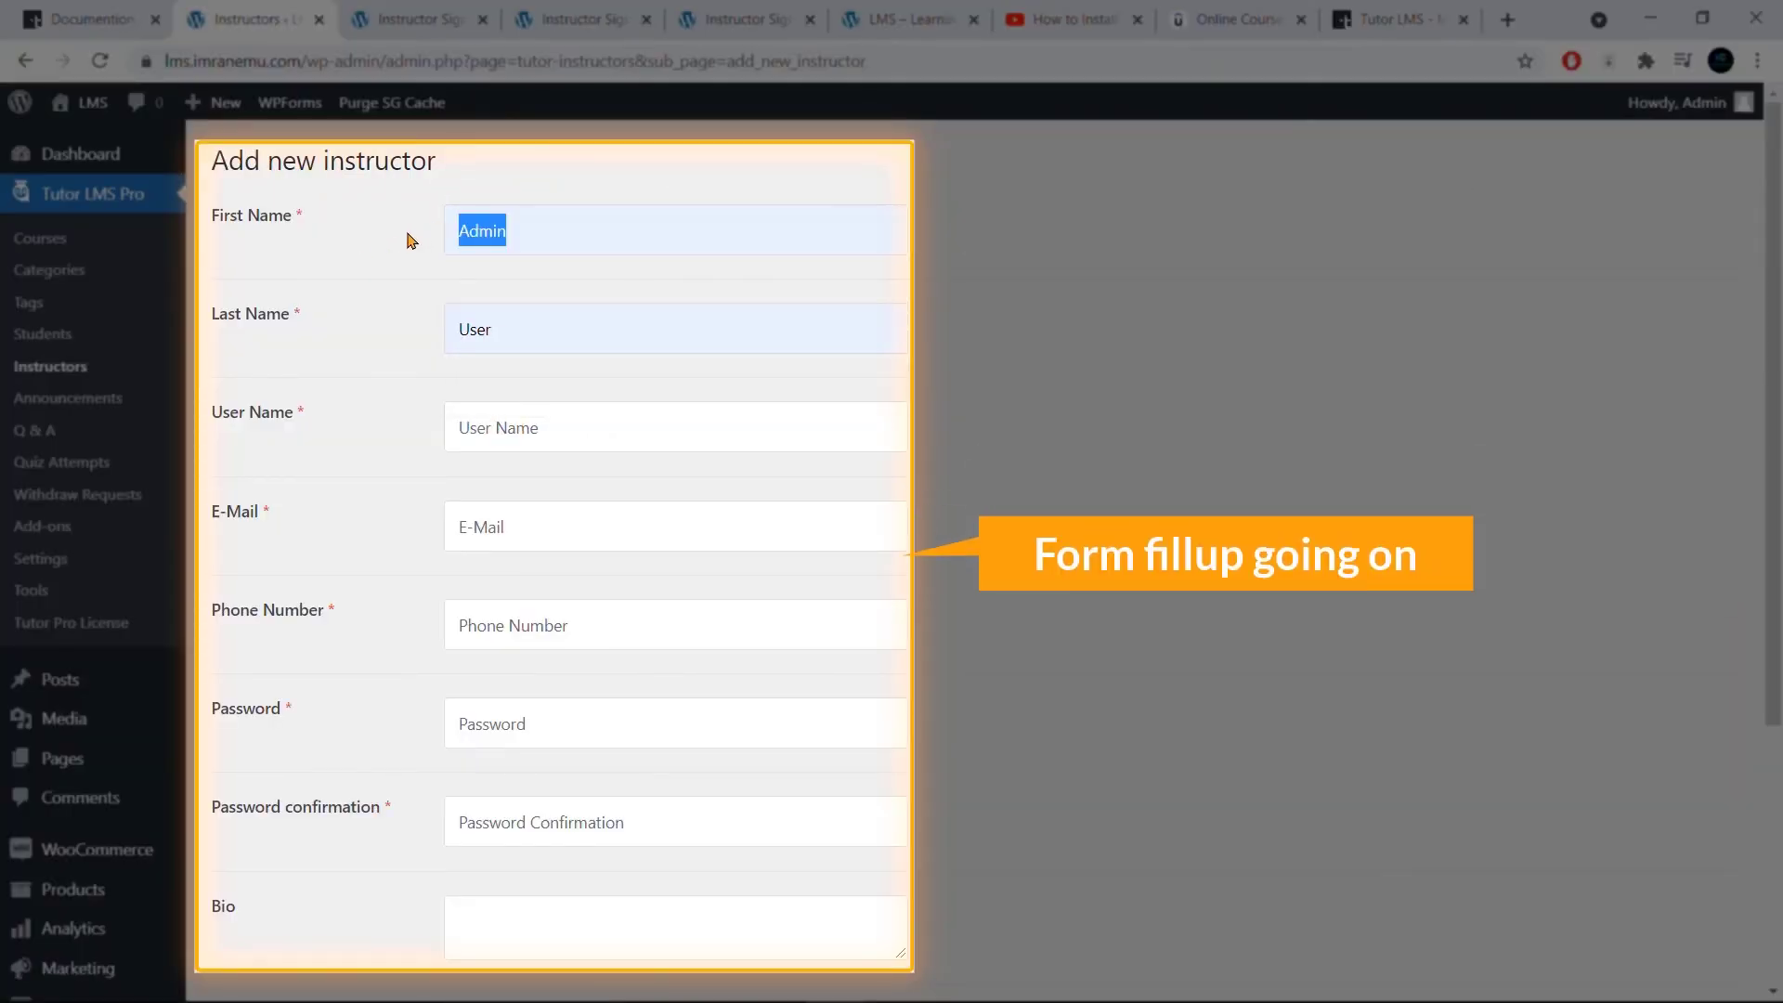
key("BackSpace")
type("John")
key("Tab")
type("Do")
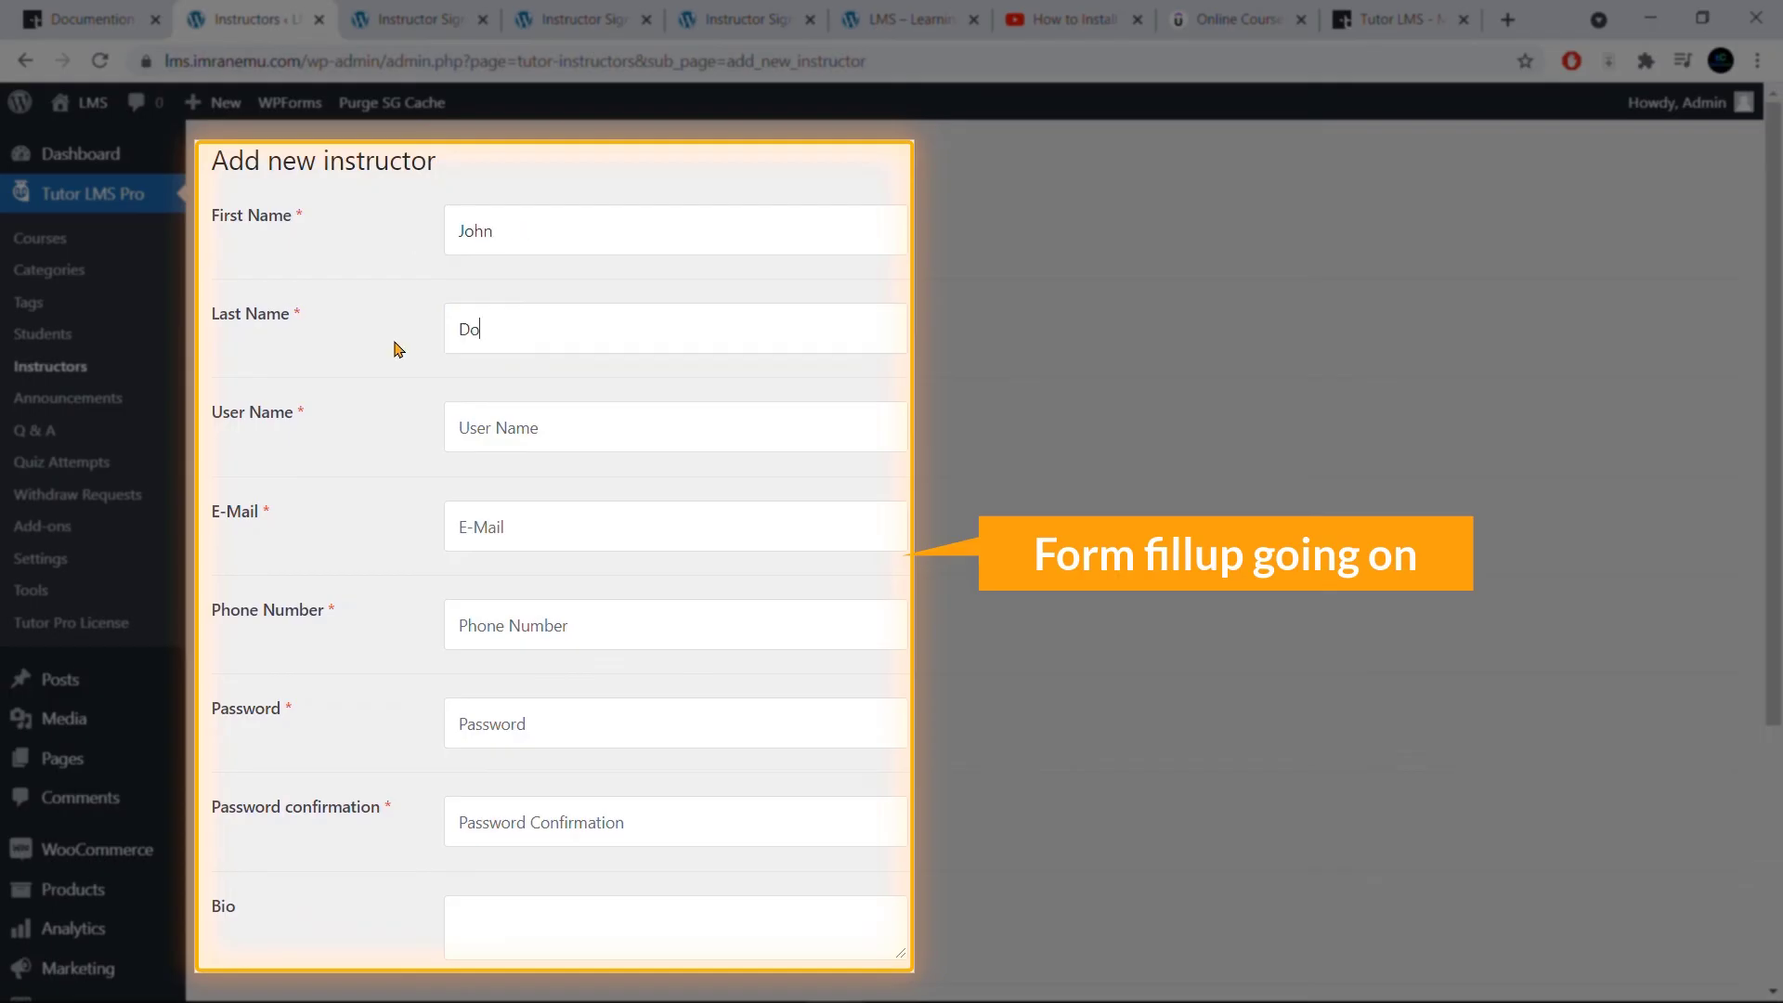
type("e")
key("Tab")
type("joghtuts")
left_click_drag(521, 428, 430, 441)
key("ctrl+c")
left_click(485, 518)
key("ctrl+v")
scroll(489, 517, "down", 3)
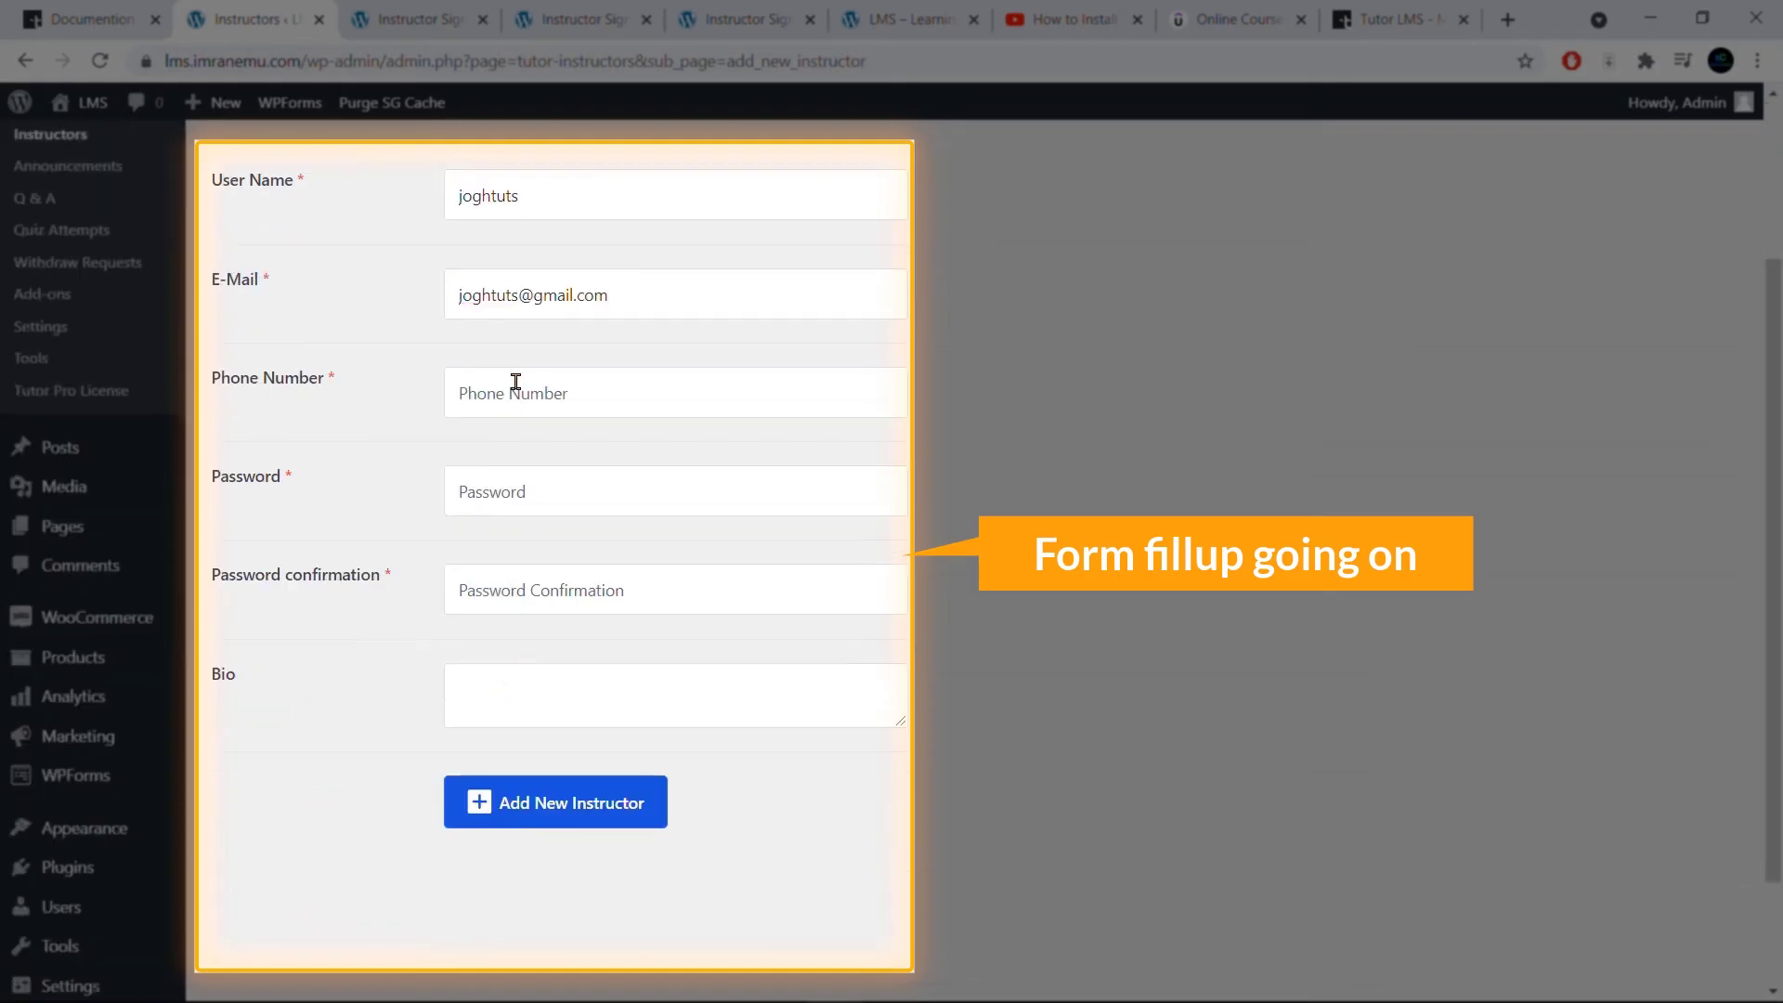
left_click(514, 383)
left_click(485, 477)
left_click(532, 699)
left_click(338, 485)
left_click(381, 585)
left_click(494, 667)
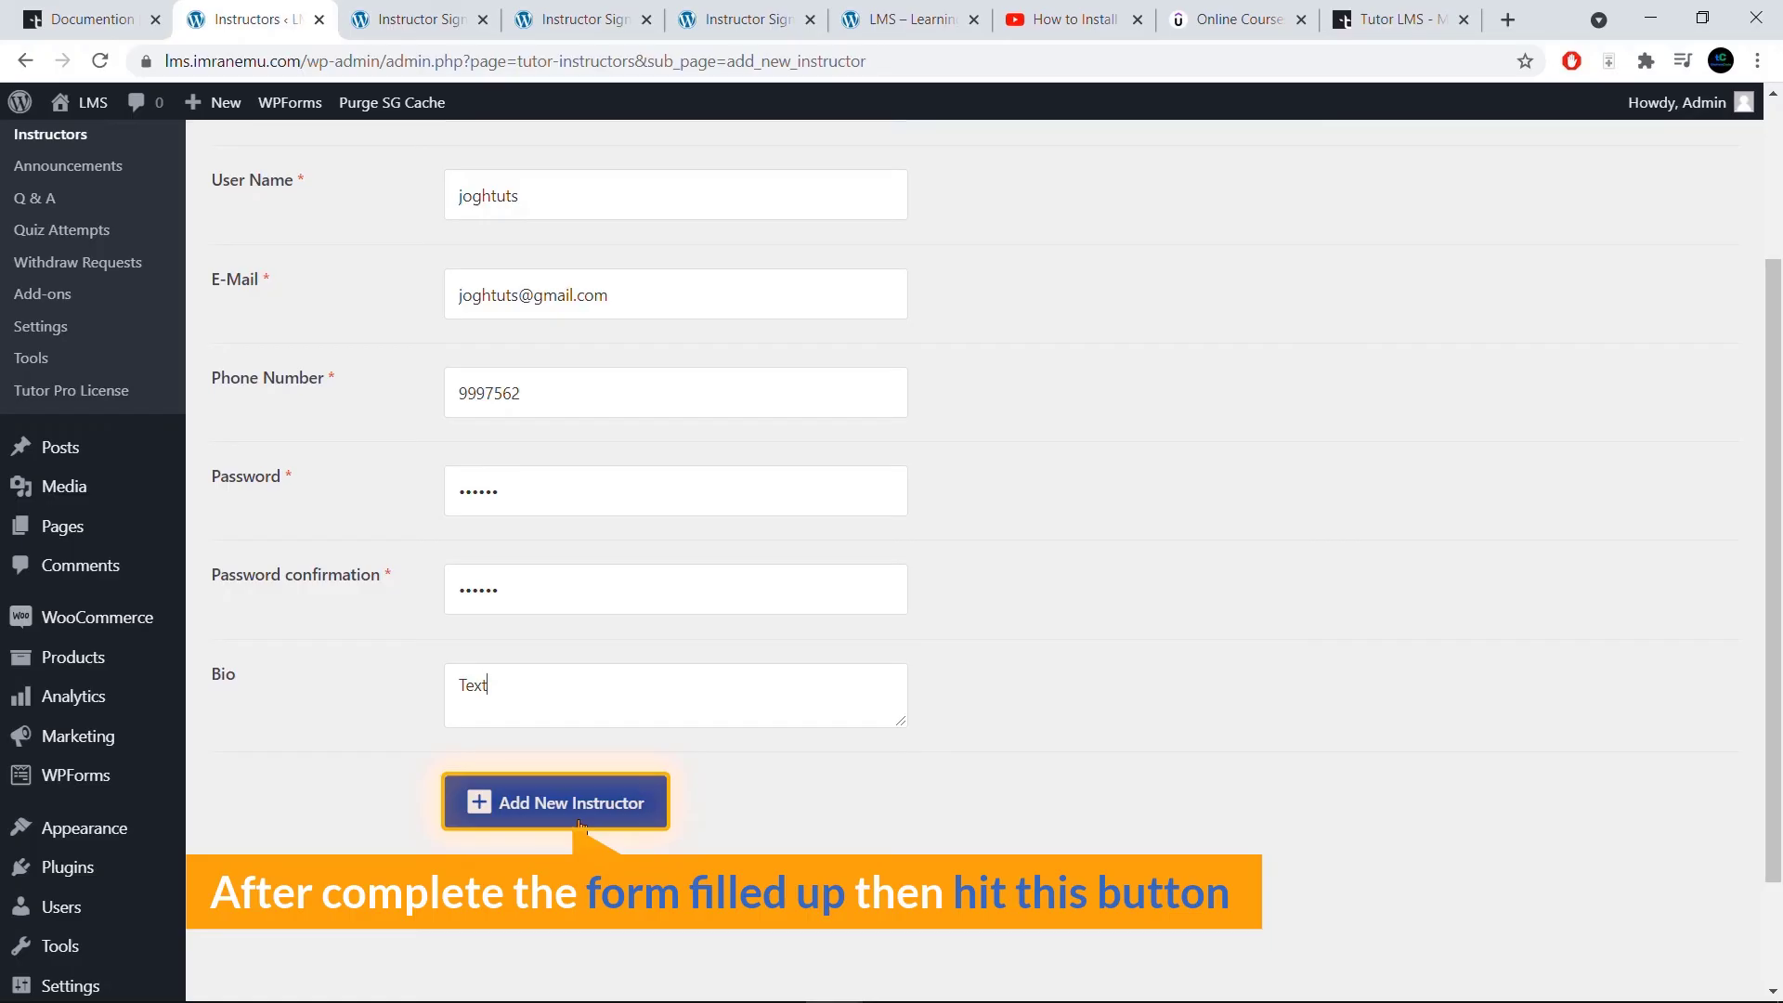
left_click(579, 822)
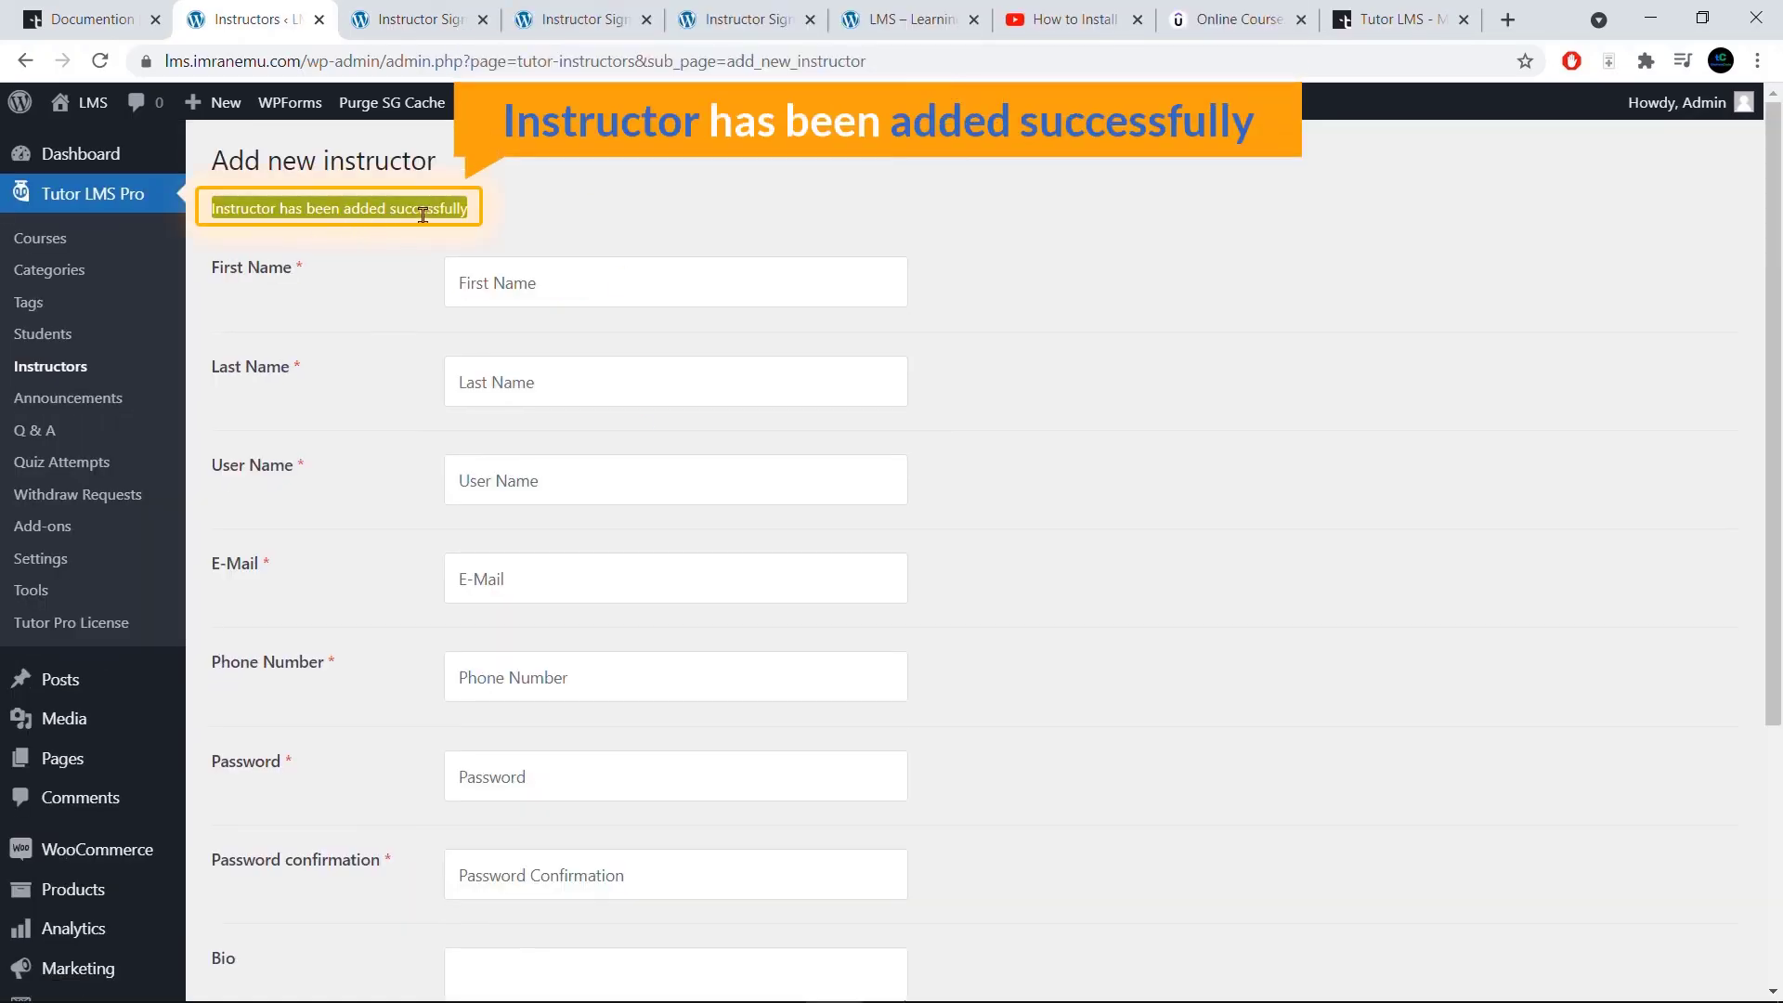
Select Tutor LMS Pro > Instructors in the admin sidebar
left_click(57, 367)
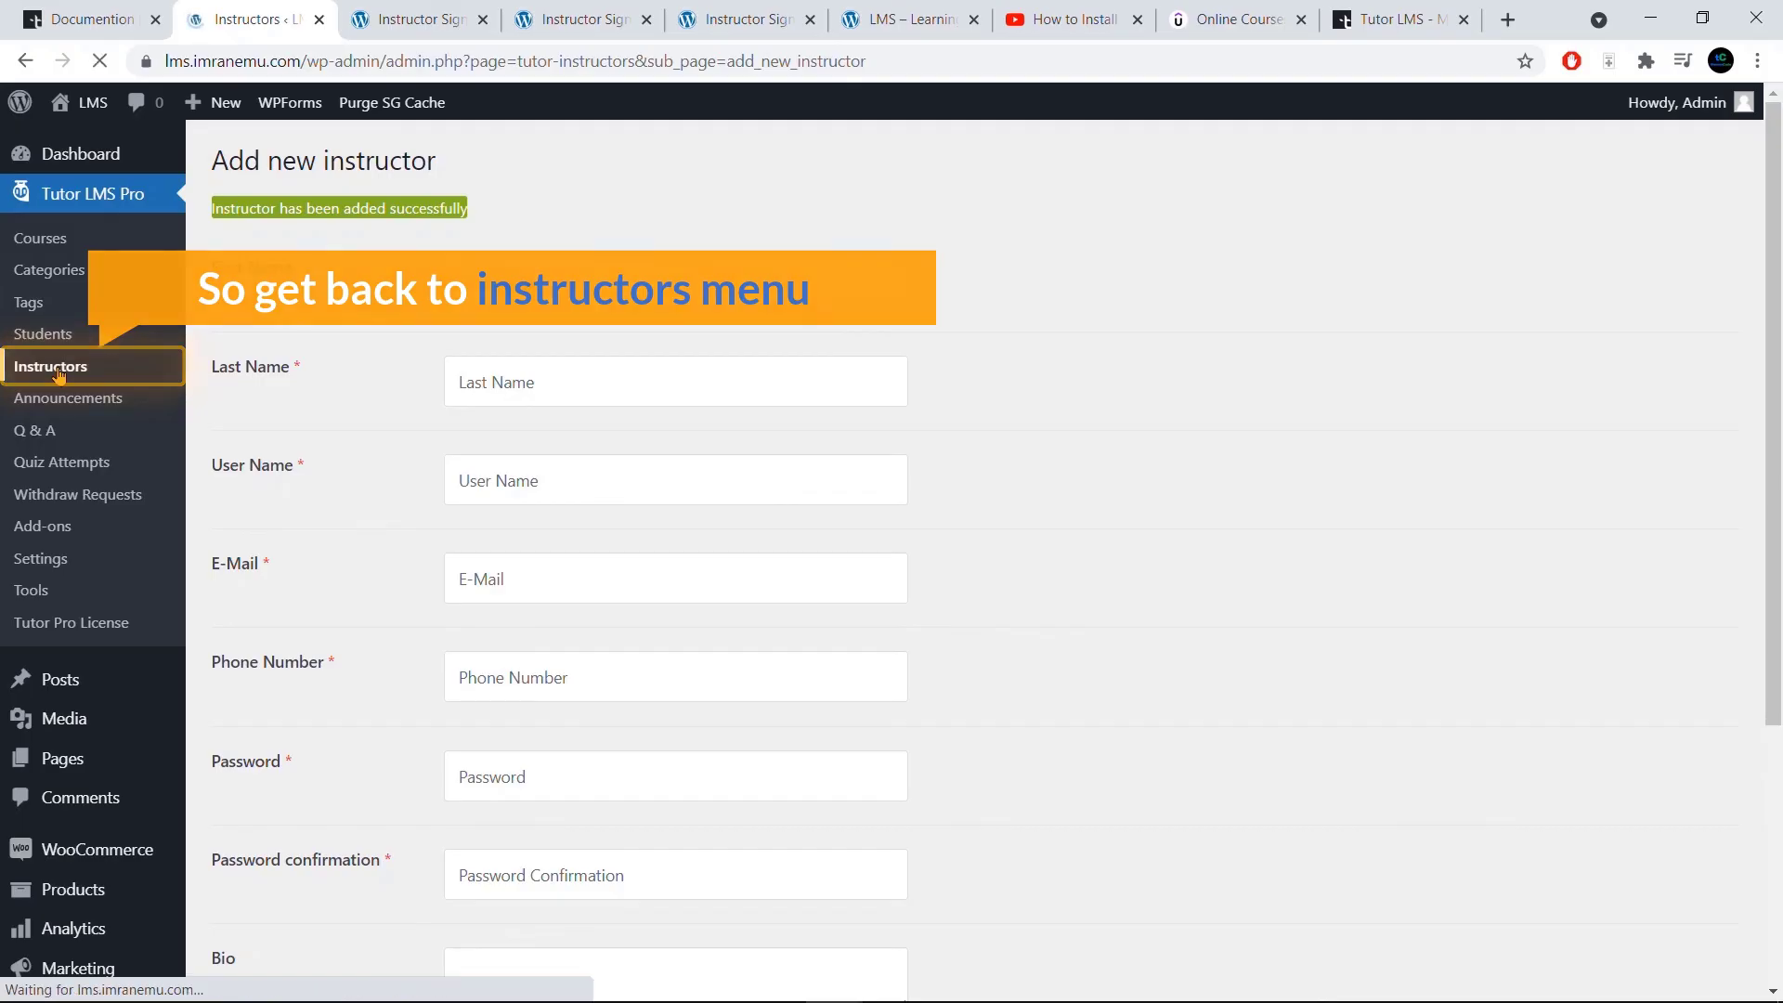